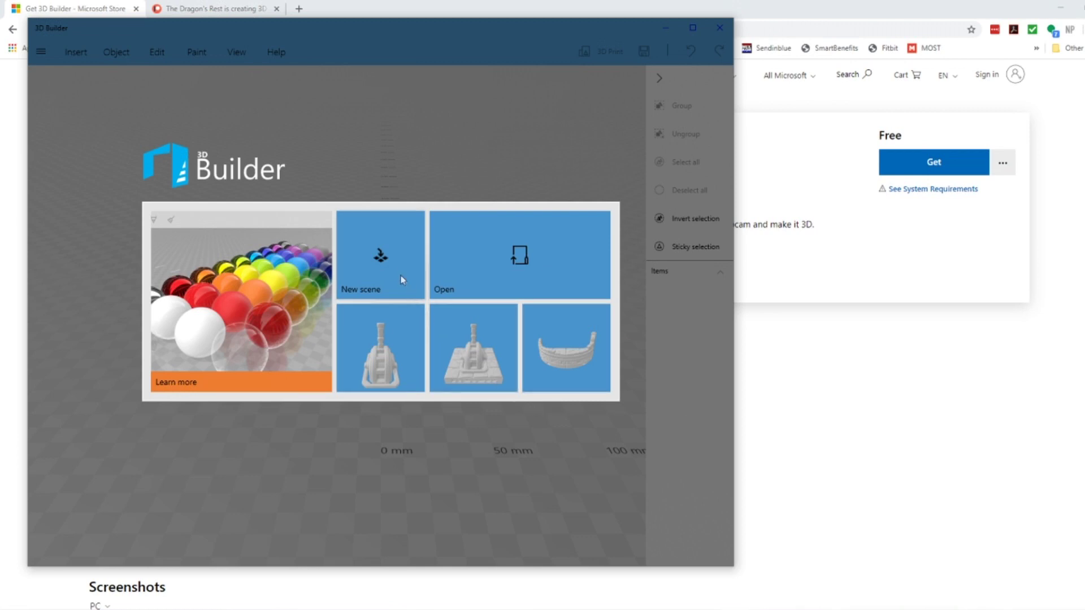
Create a new scene and load the DUN Wall B Corner 1x1 M01 model from the DUN Wall B Corners folder
left_click(380, 261)
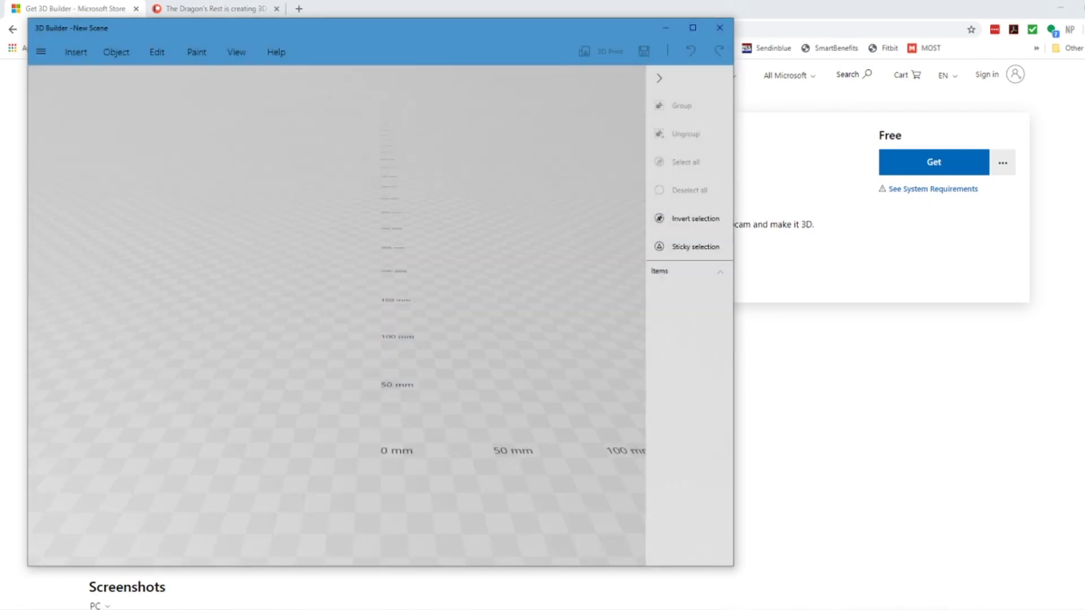
left_click_drag(1084, 76, 717, 59)
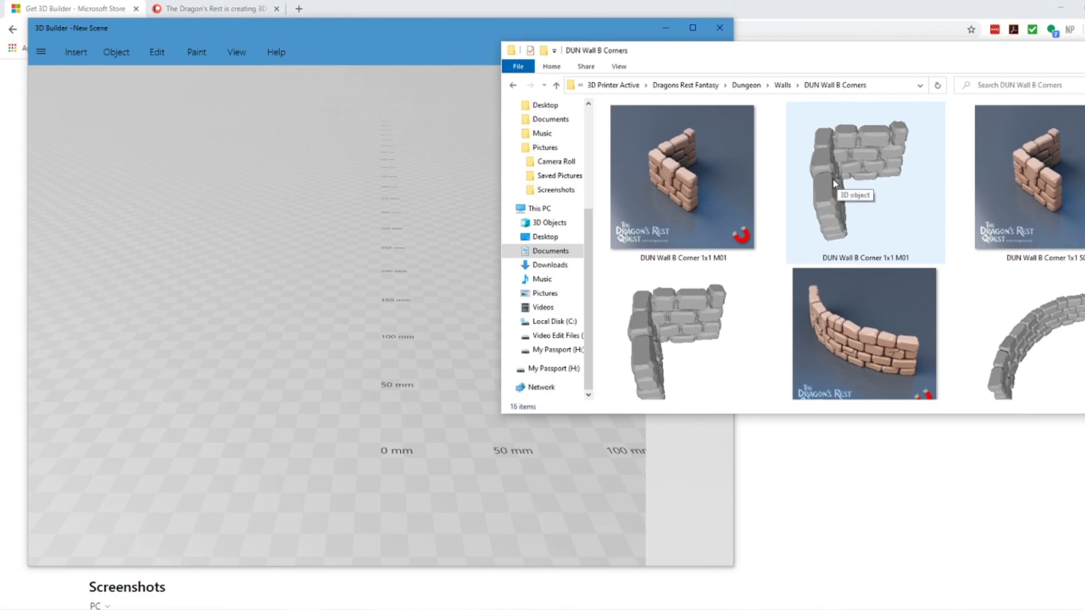
left_click_drag(840, 182, 409, 428)
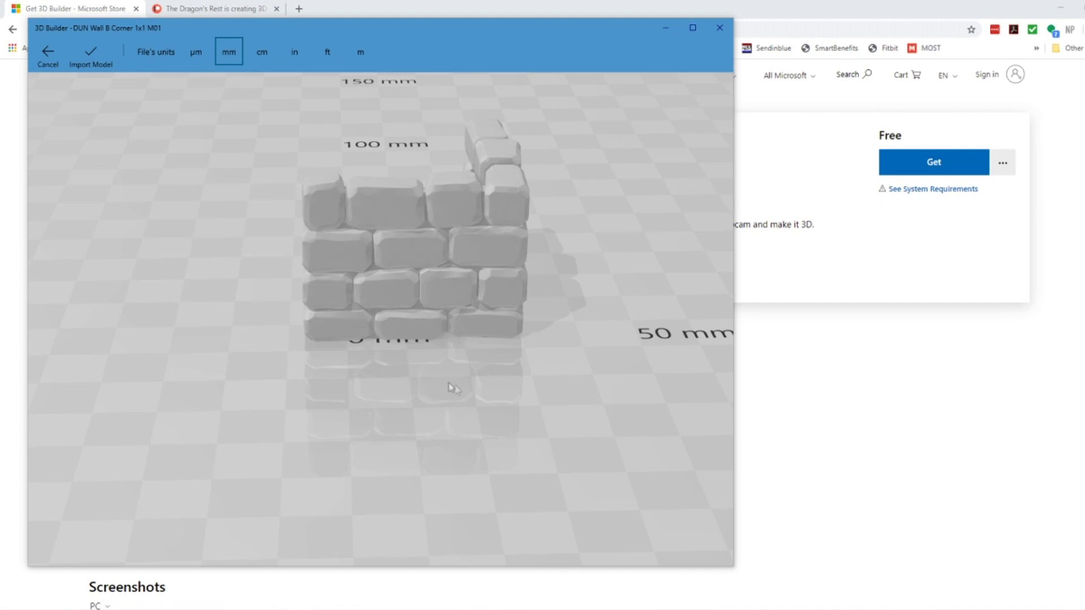
Inspect the magnet holes on the wall corner's underside and import the model in millimetres
right_click_drag(448, 382, 496, 475)
left_click_drag(495, 475, 391, 222)
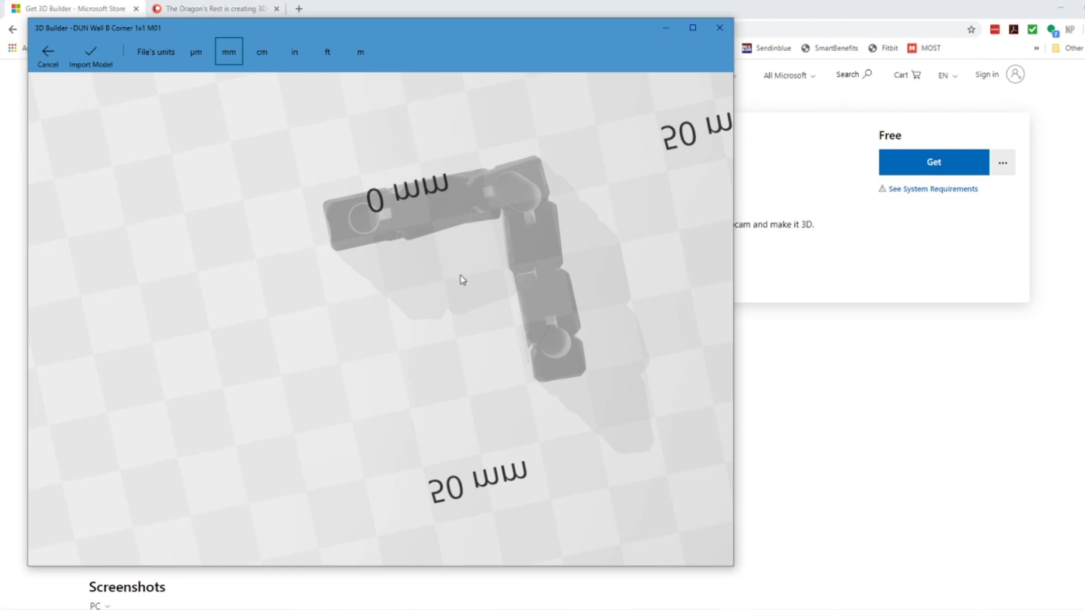
left_click_drag(452, 267, 545, 531)
left_click_drag(506, 436, 508, 455)
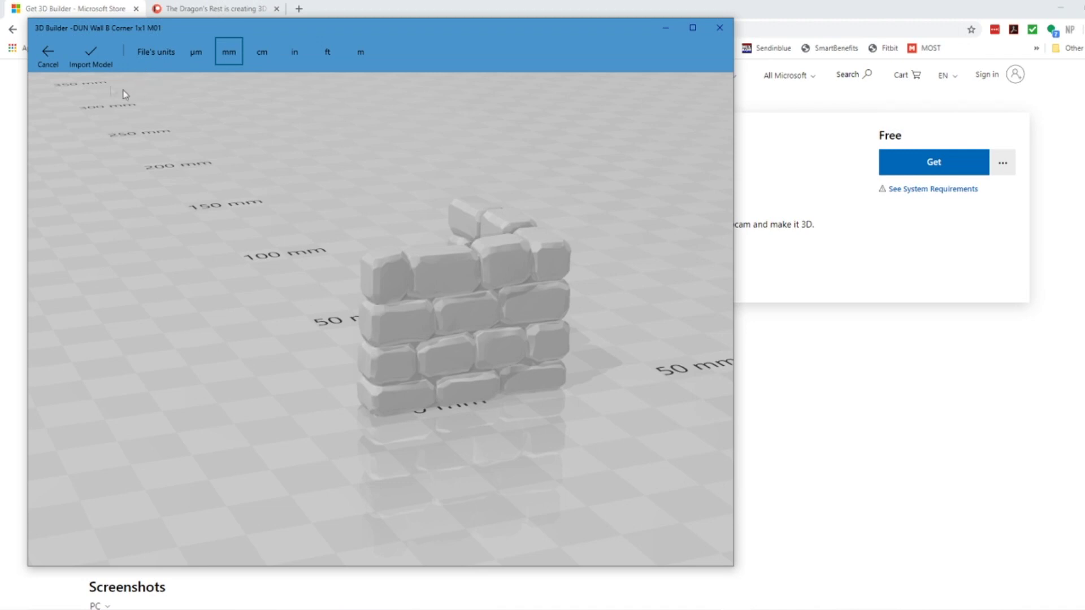
left_click(92, 56)
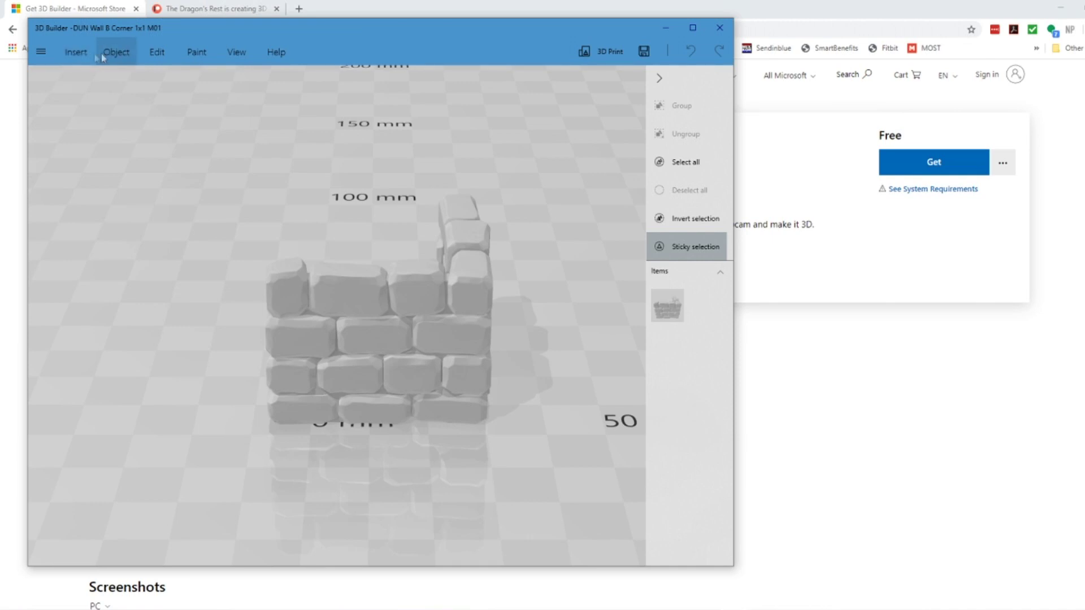
Insert a cylinder and scale it down uniformly to about 36 mm on each axis
left_click(79, 52)
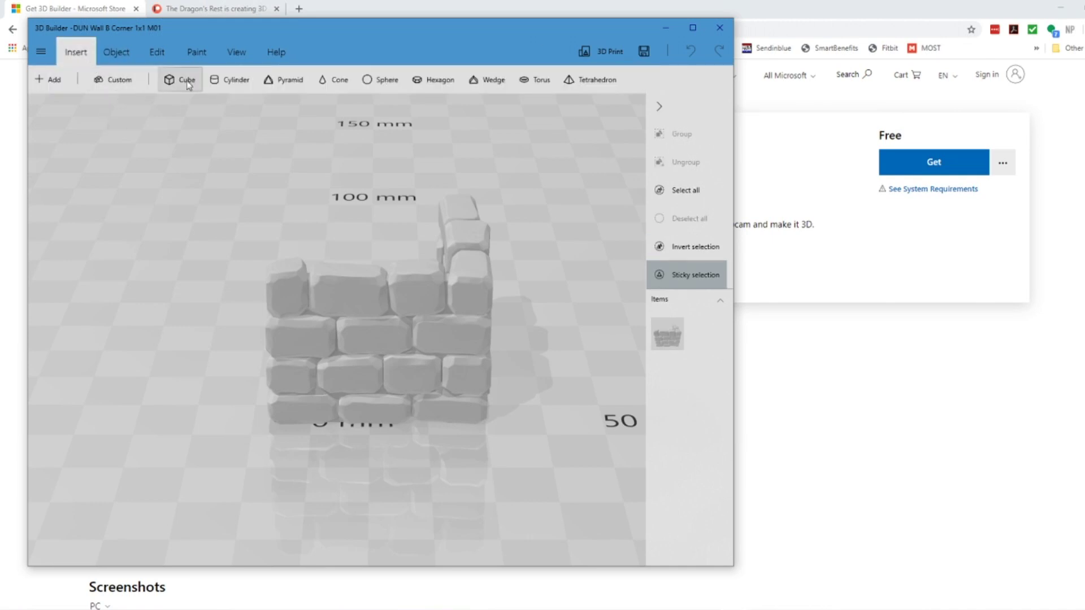
left_click(225, 82)
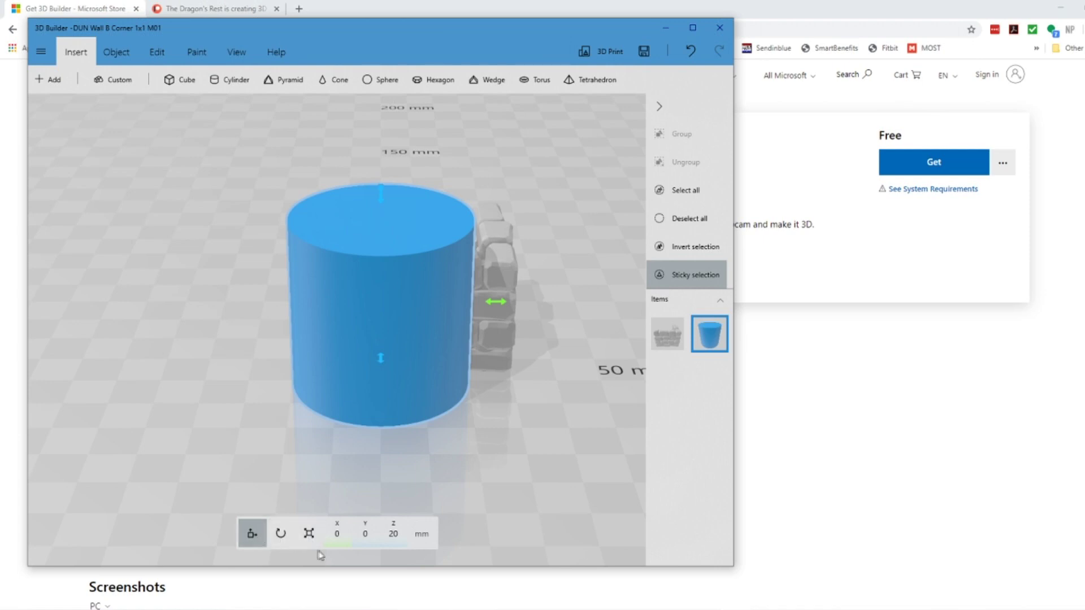
left_click(310, 538)
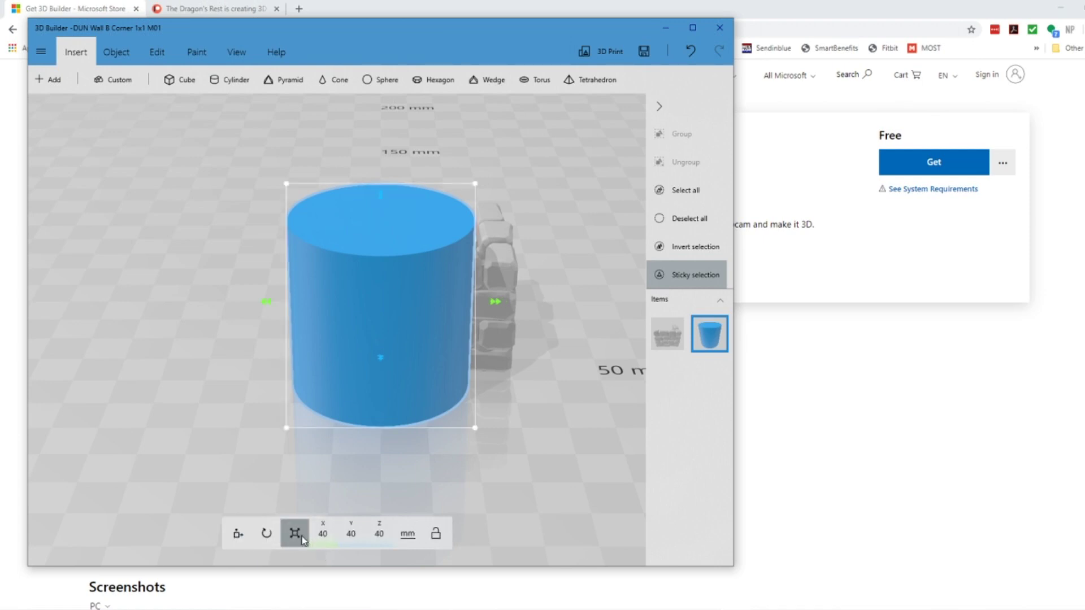
mouse_move(475, 182)
left_mouse_down()
mouse_move(415, 270)
mouse_move(444, 248)
mouse_move(472, 193)
left_mouse_up()
Unlock the aspect ratio and resize the cylinder to about 27.5 mm in X, 30.2 mm in Y and 7.8 mm in Z
left_click(436, 535)
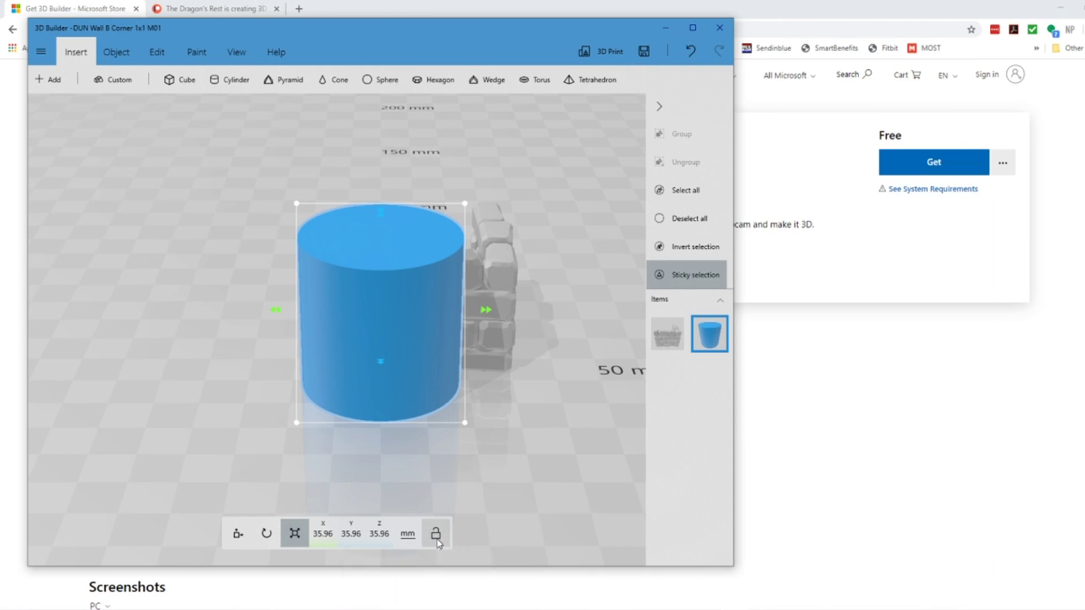
left_click_drag(485, 311, 444, 310)
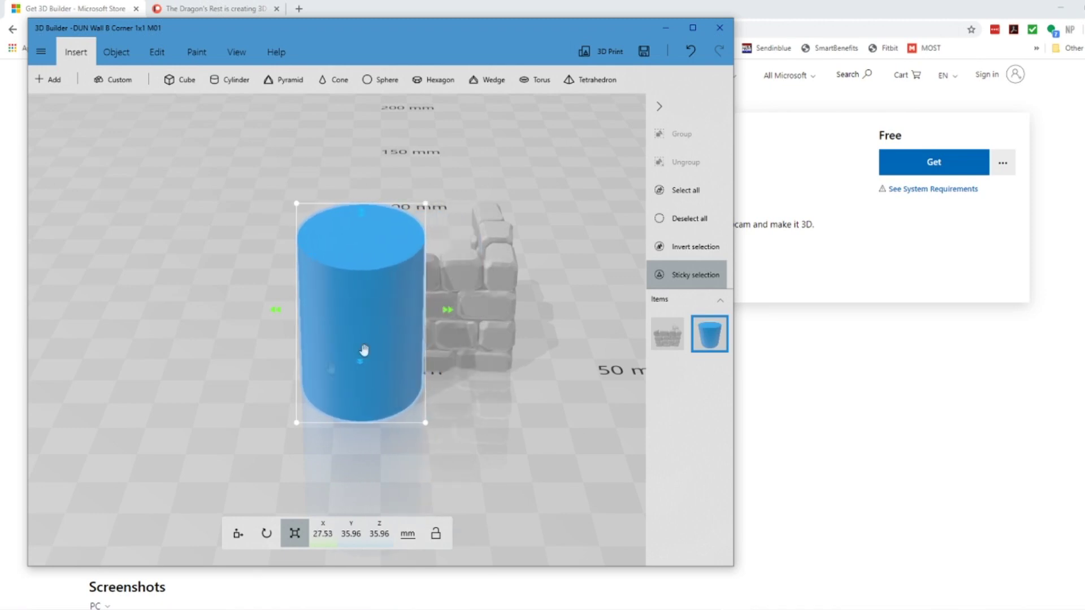
left_click_drag(358, 363, 360, 352)
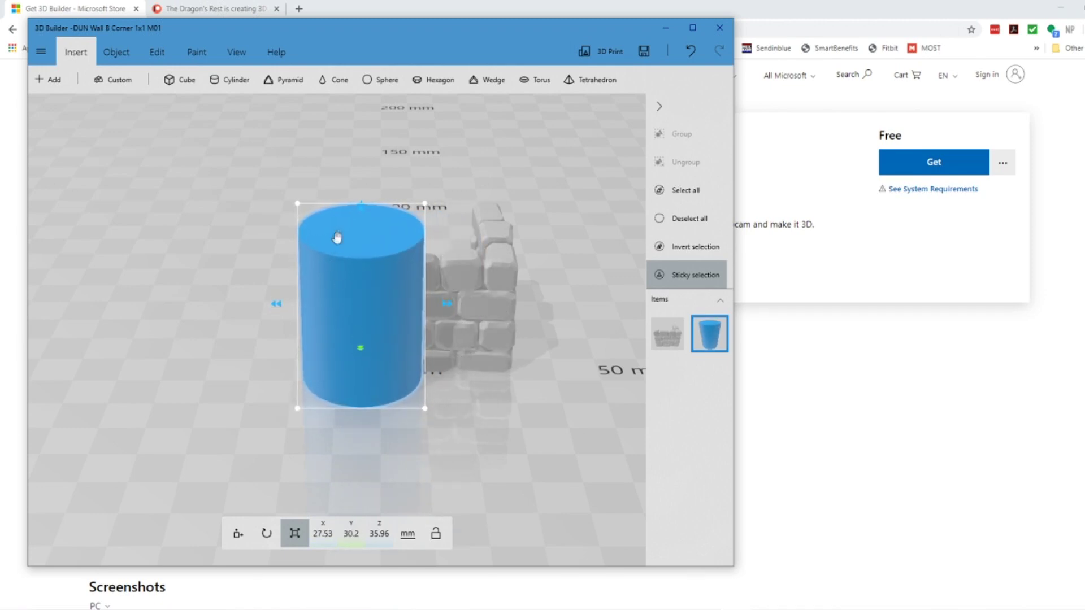
left_click_drag(367, 207, 362, 325)
right_click_drag(364, 449, 431, 469)
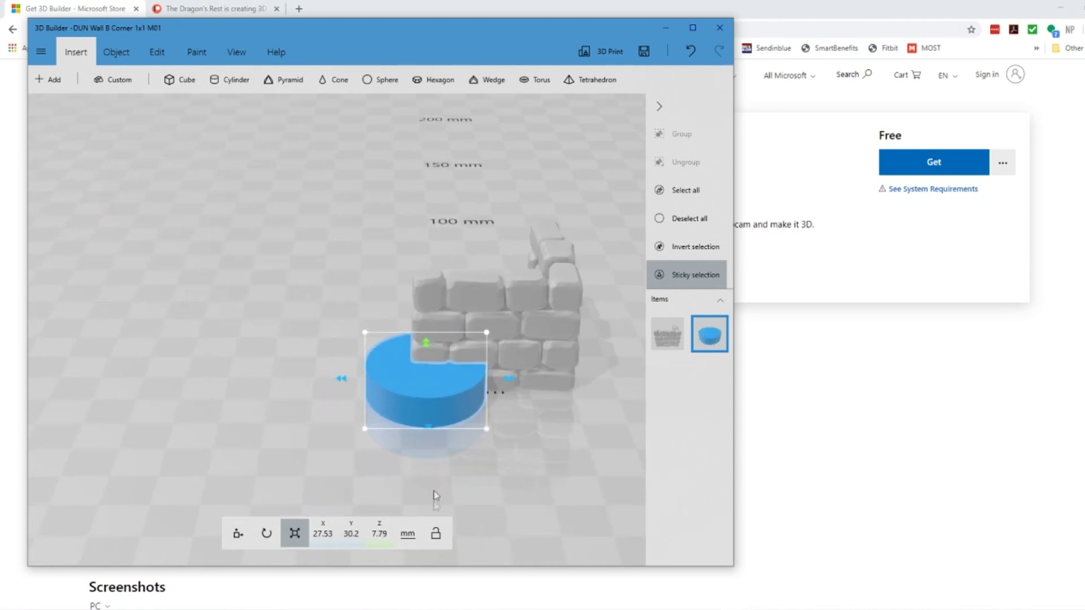
Shrink the disc proportionally to about 3.5 by 3.9 mm and stretch its height to about 3.9 mm
left_click(435, 535)
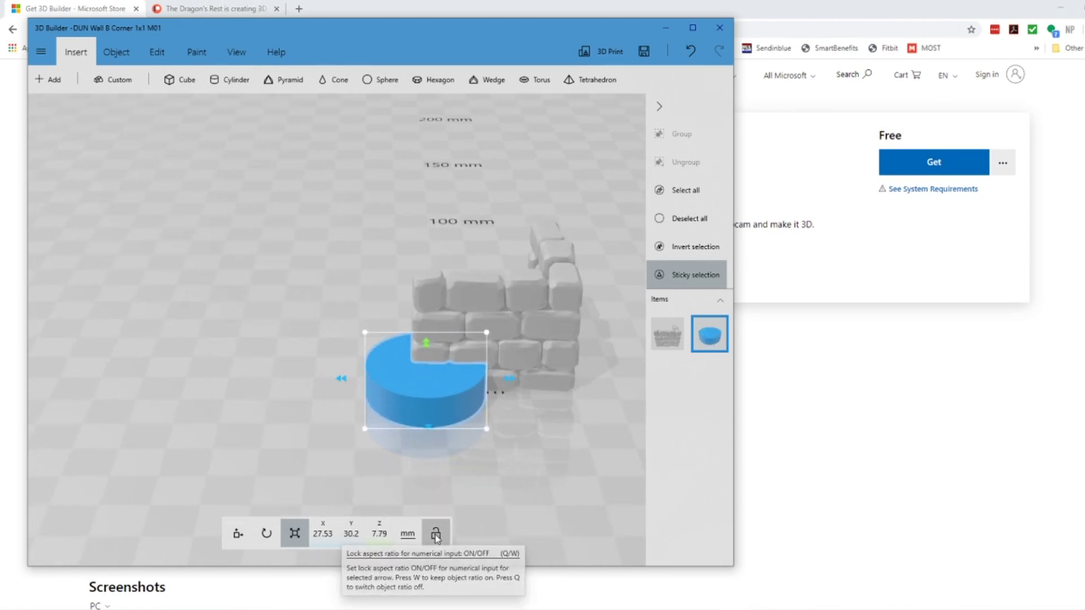
left_click_drag(484, 330, 443, 370)
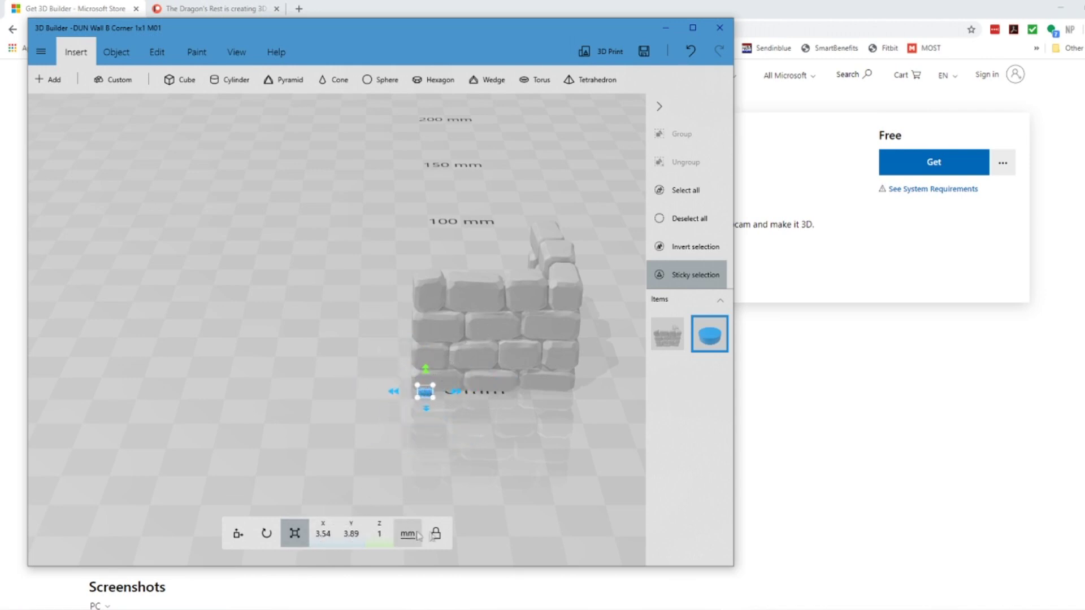
left_click_drag(424, 369, 426, 355)
Resize the small cylinder to about 6.9 mm in X, 5.4 mm in Y and 7.6 mm in Z
right_click_drag(483, 492, 435, 389)
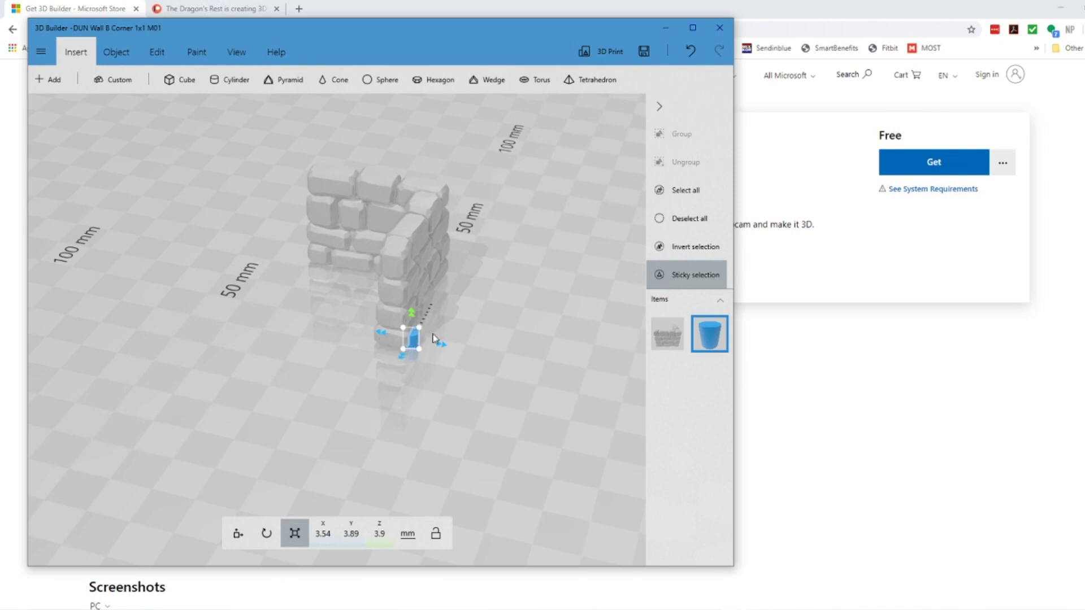
left_click_drag(440, 347, 427, 394)
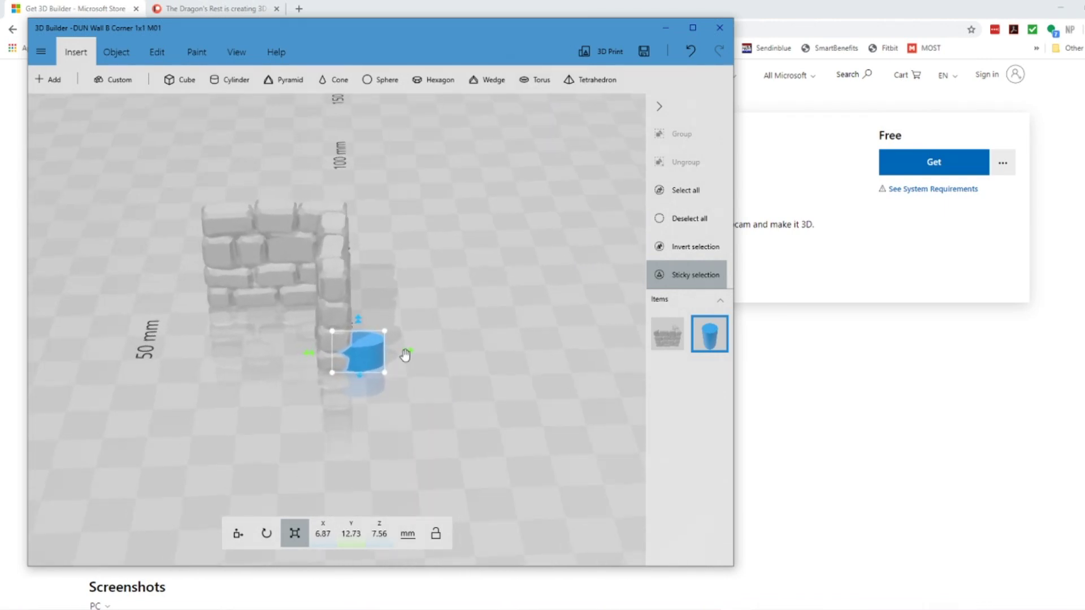
left_click_drag(402, 354, 377, 350)
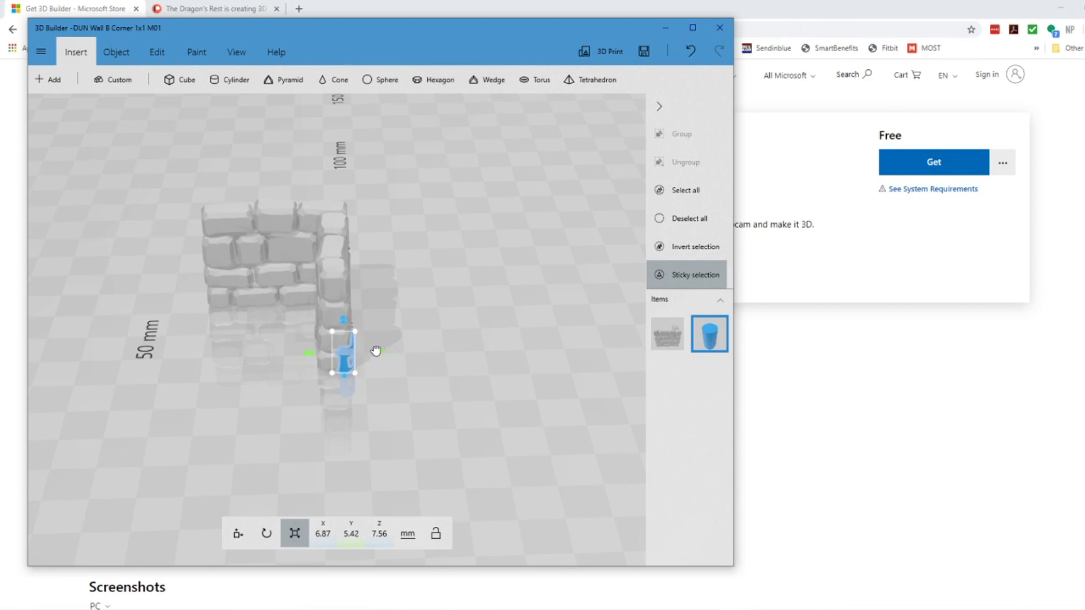
Move the cylinder out of the stonework to just in front of the wall's free end
left_click(237, 533)
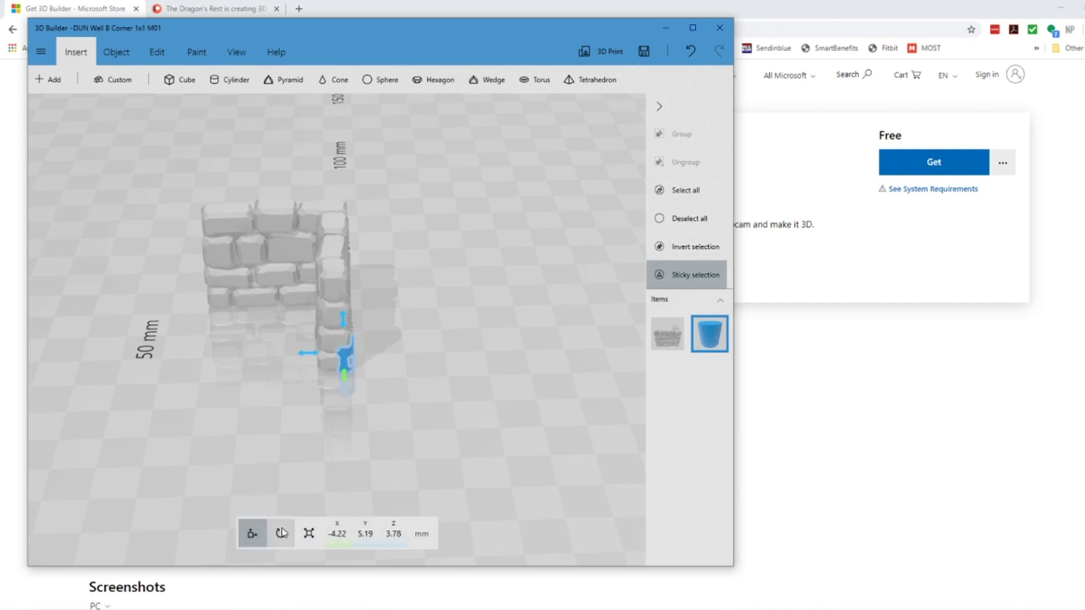
left_click_drag(345, 378, 307, 428)
right_click_drag(308, 432, 339, 477)
left_click_drag(325, 368, 314, 370)
right_click_drag(320, 401, 405, 394)
left_click(356, 456)
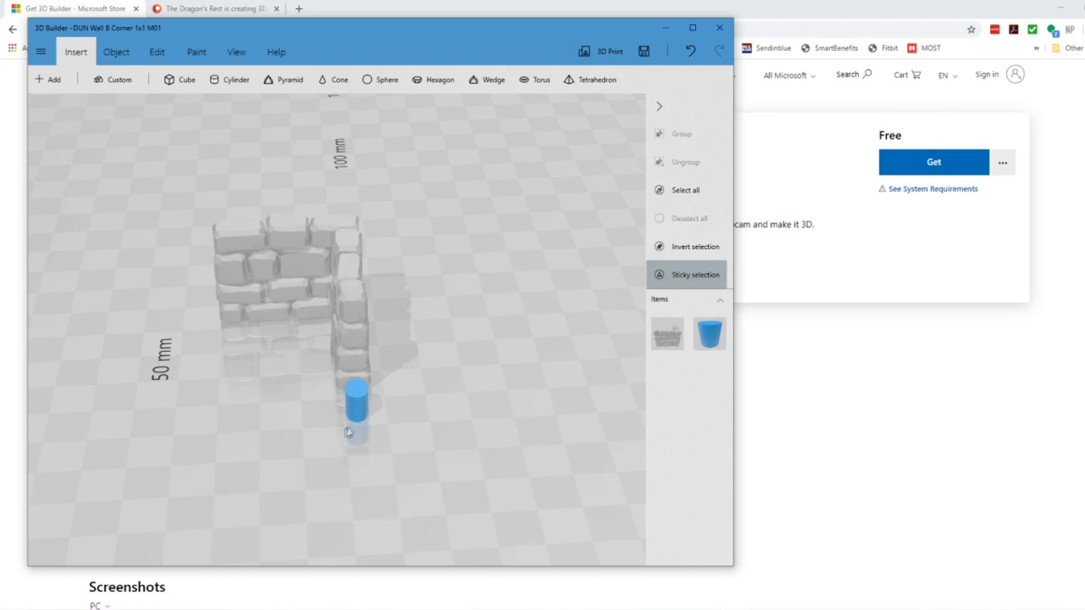
Move the cylinder into the base of the wall's end over the magnet hole, at about X -1.57 and Y 7 mm
scroll(396, 413, "up", 6)
left_click_drag(388, 356, 366, 333)
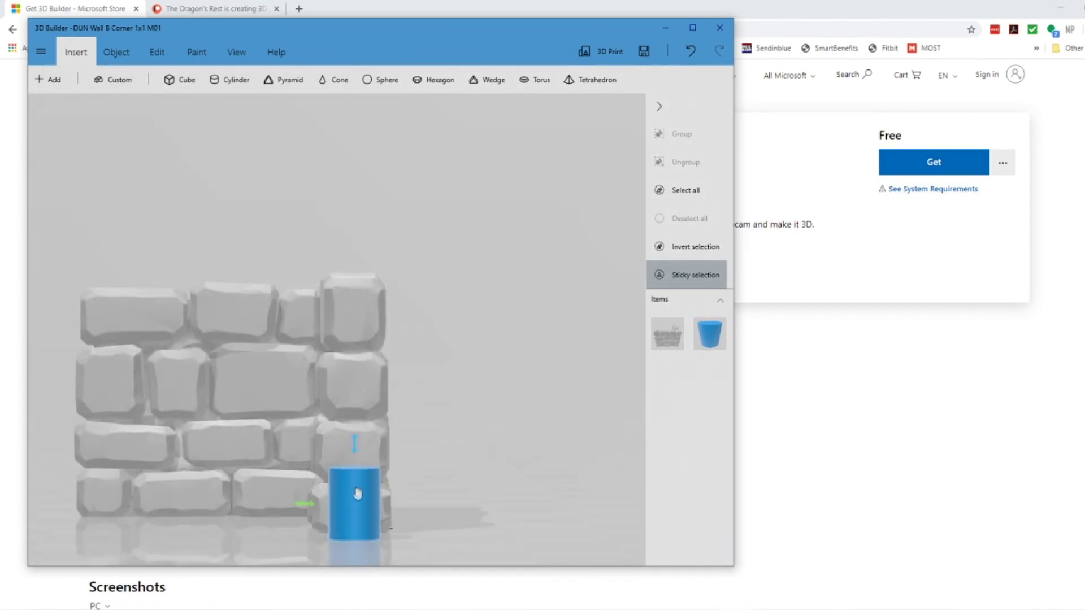
left_click(356, 491)
right_click_drag(294, 459, 350, 447)
left_click_drag(375, 398, 423, 394)
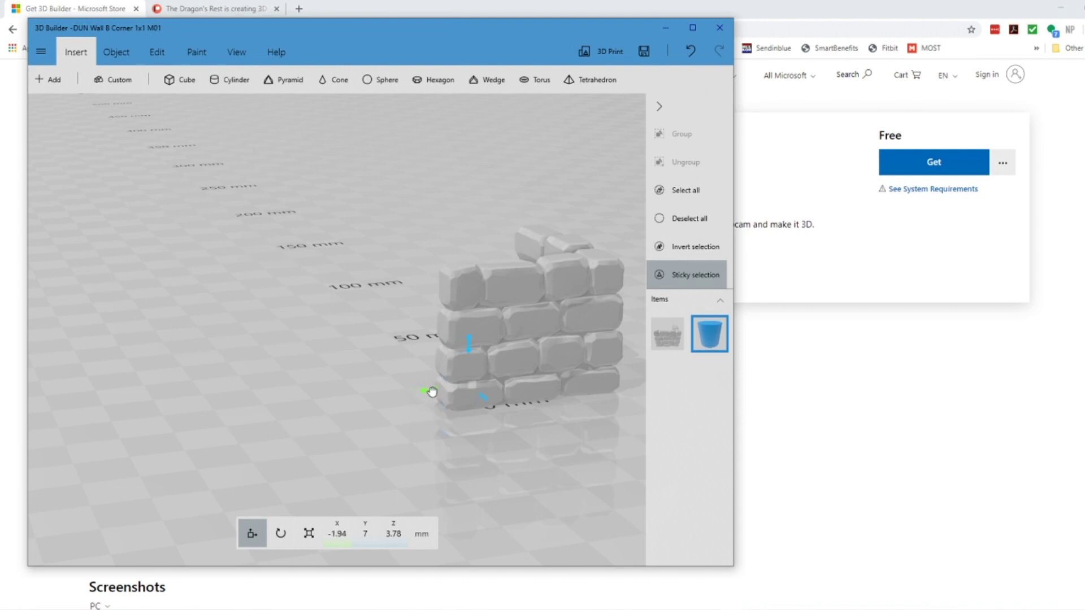
right_click_drag(432, 391, 450, 262)
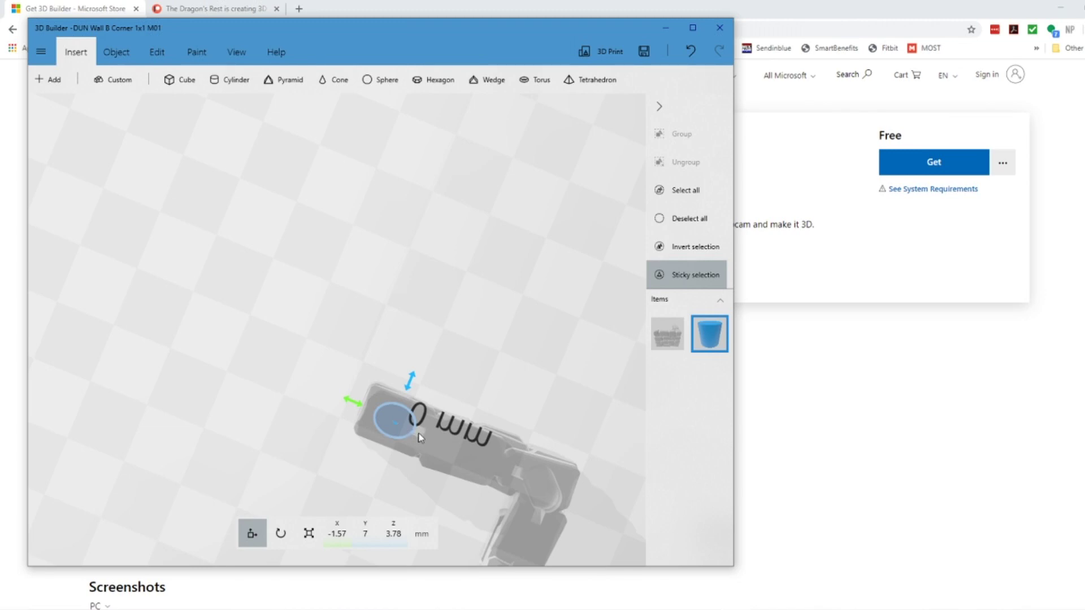
Stretch the cylinder over the magnet hole and its adjoining slot to about 10.2 mm in X and 6.3 mm in Y
scroll(485, 391, "up", 5)
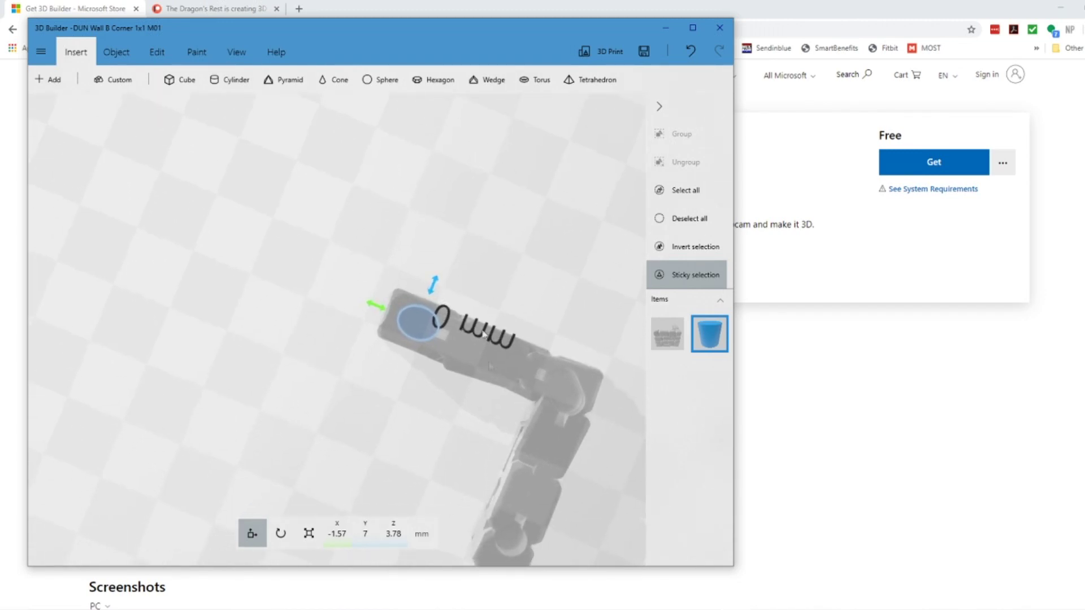
middle_click_drag(334, 424, 163, 361)
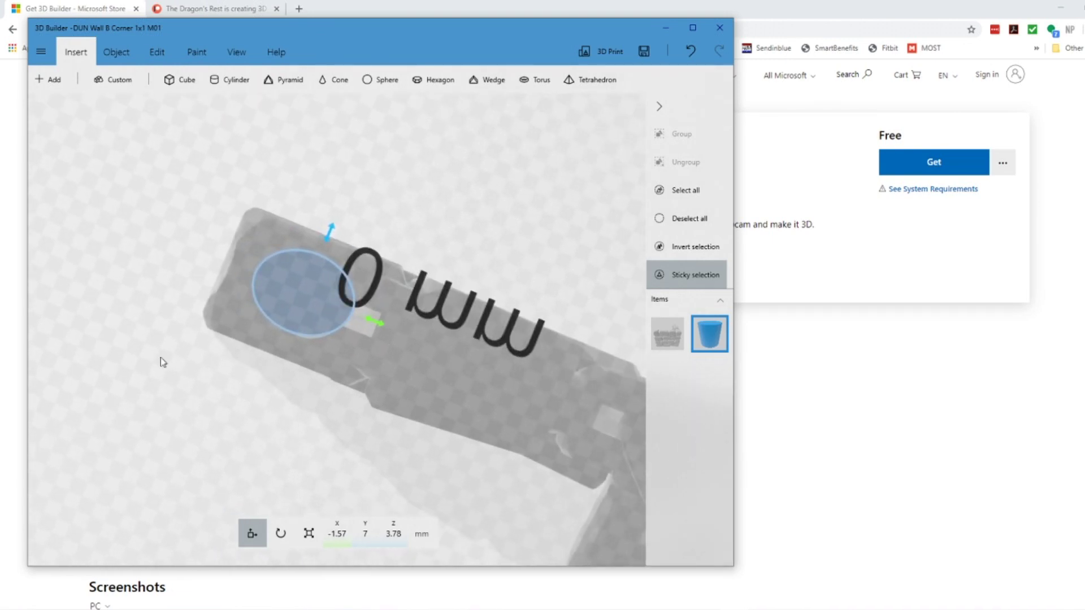
left_click(310, 311)
left_click(312, 312)
left_click(302, 534)
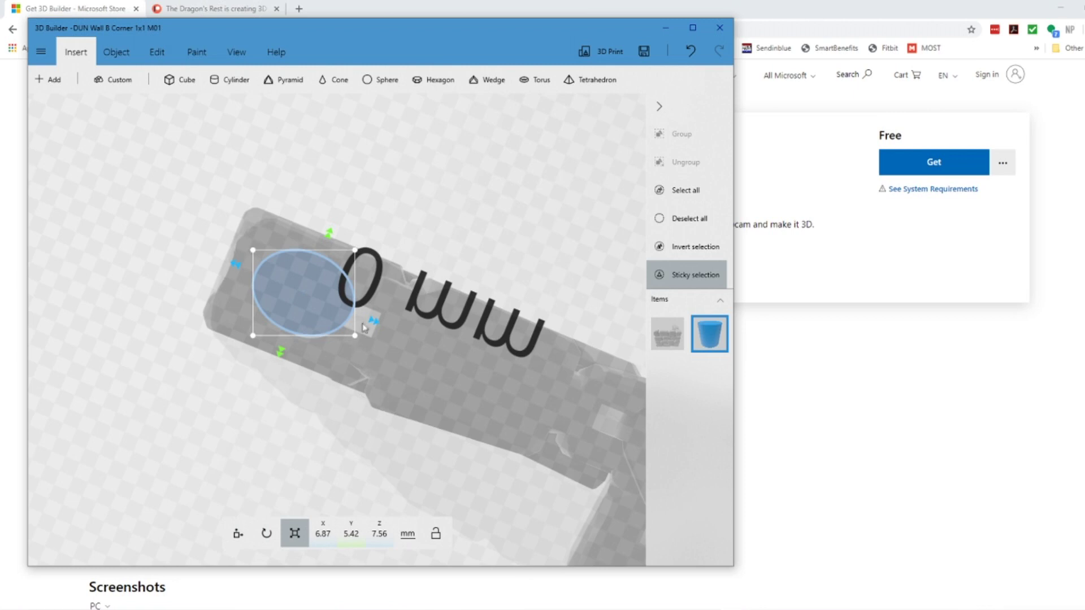
left_click_drag(373, 320, 419, 339)
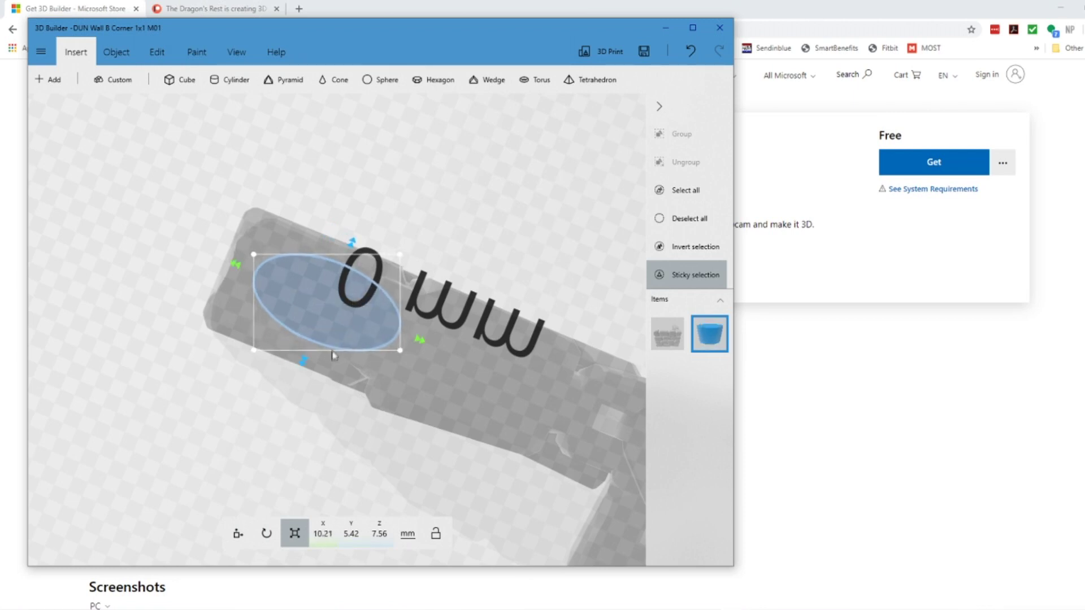
left_click_drag(306, 363, 297, 374)
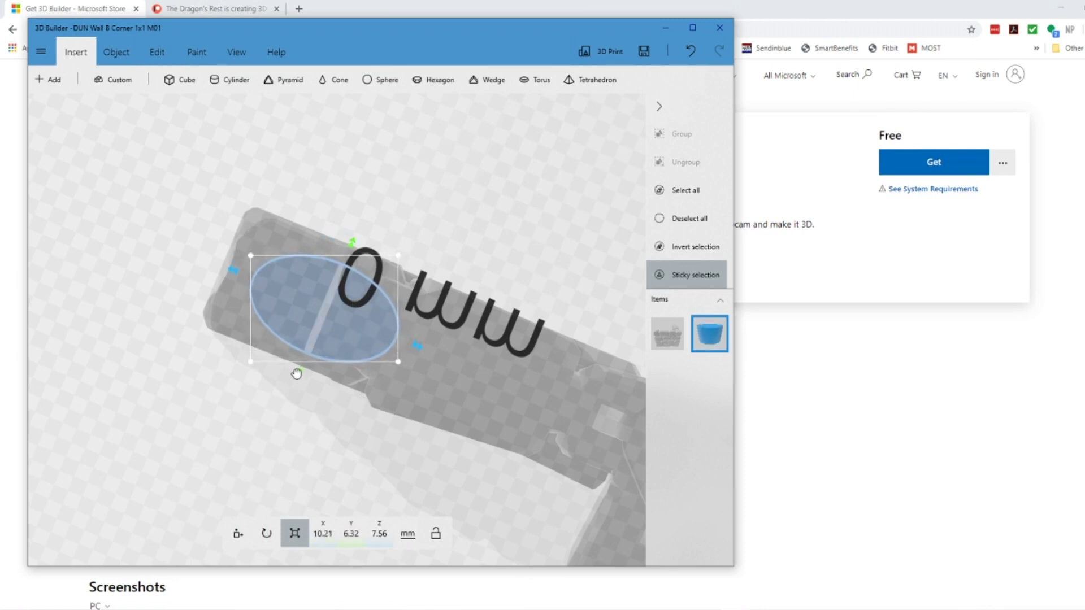
Narrow the cylinder across the wall's thickness to about 5.9 mm in Y
right_click_drag(320, 434, 367, 426)
left_click_drag(368, 426, 359, 498)
left_click_drag(250, 429, 252, 354)
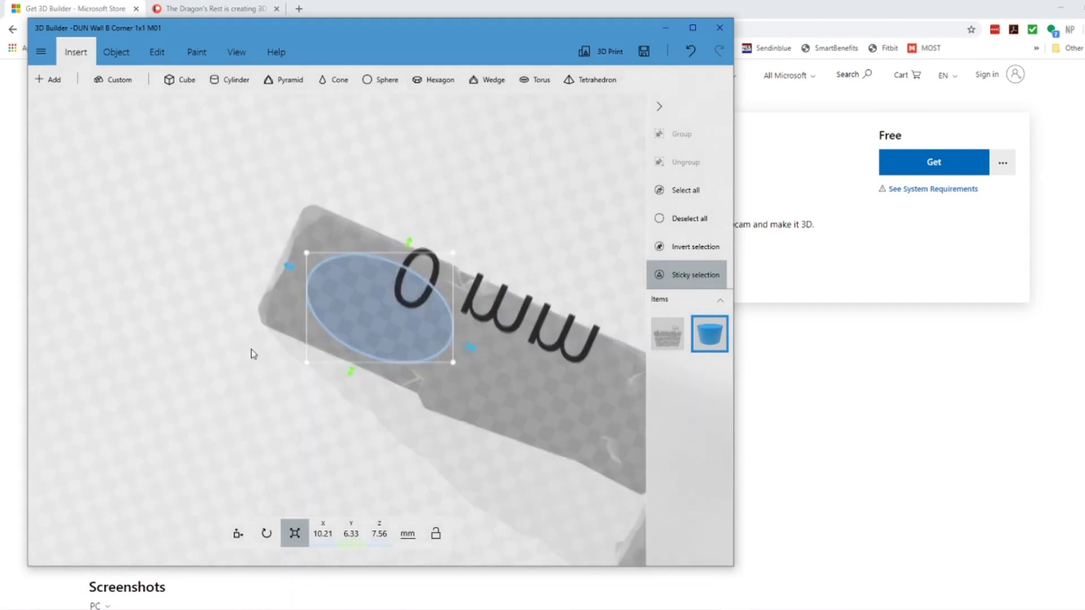
left_click_drag(413, 239, 412, 232)
right_click_drag(294, 397, 311, 454)
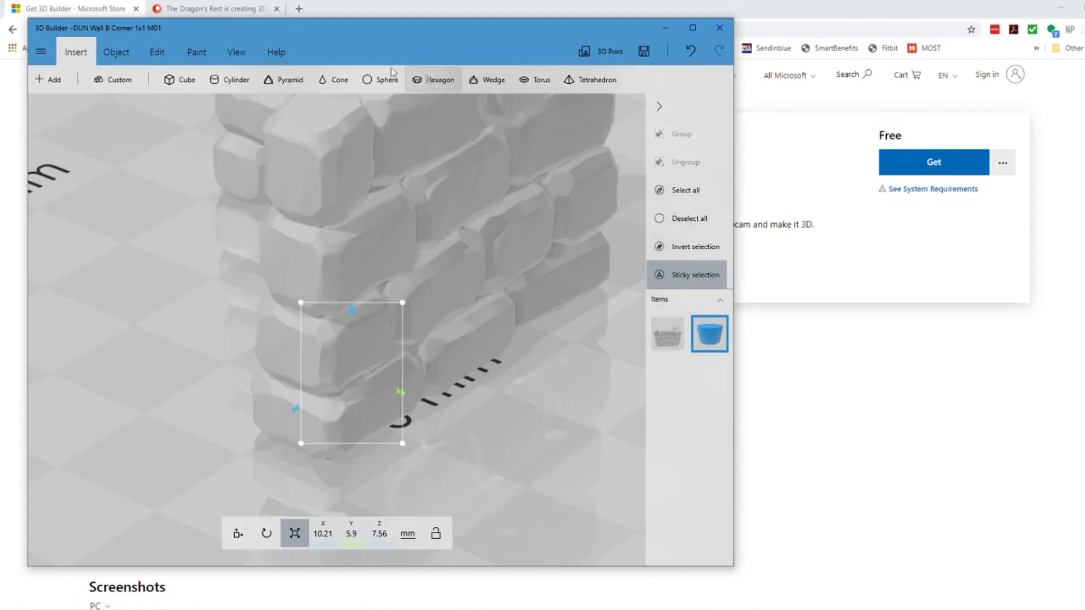
Turn on X-ray view and raise the cylinder's height to about 8.5 mm to cover the top of the magnet cavity
left_click(236, 53)
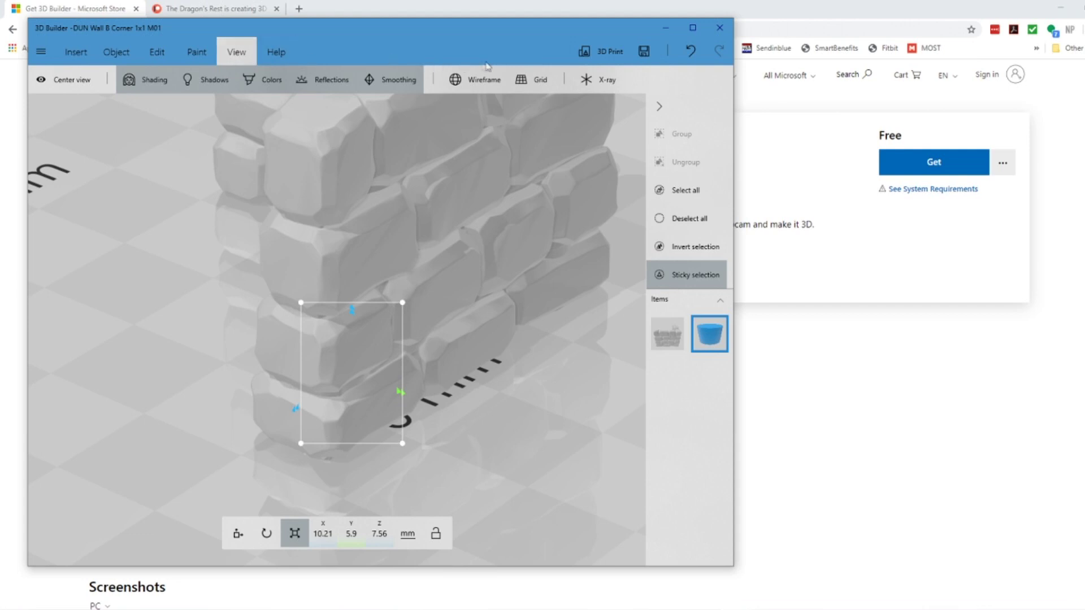
left_click(606, 83)
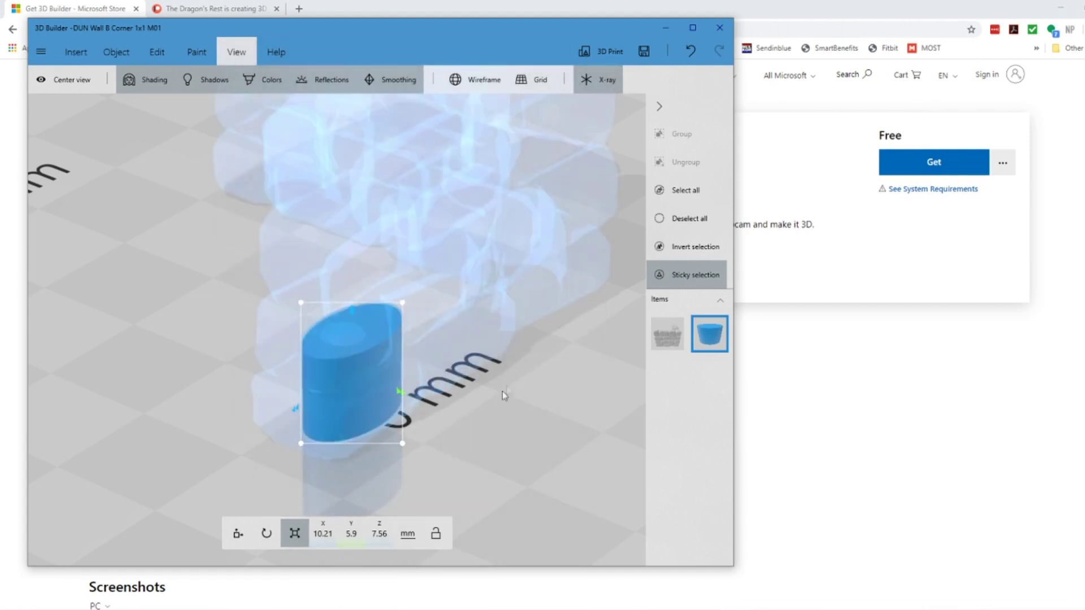
right_click_drag(488, 420, 458, 380)
scroll(455, 384, "up", 5)
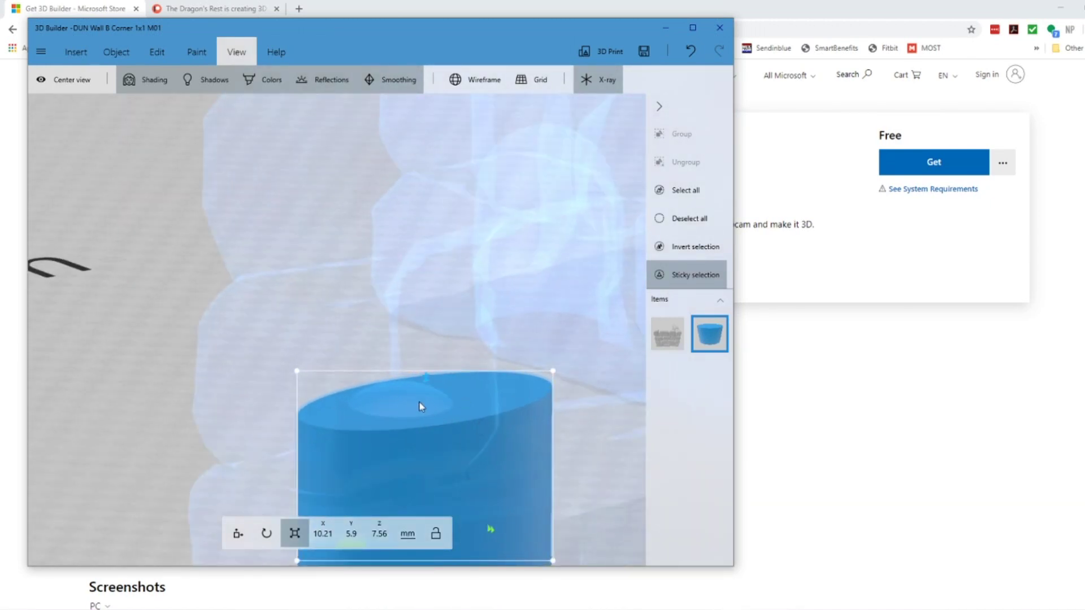
left_click_drag(426, 378, 426, 351)
scroll(461, 423, "down", 5)
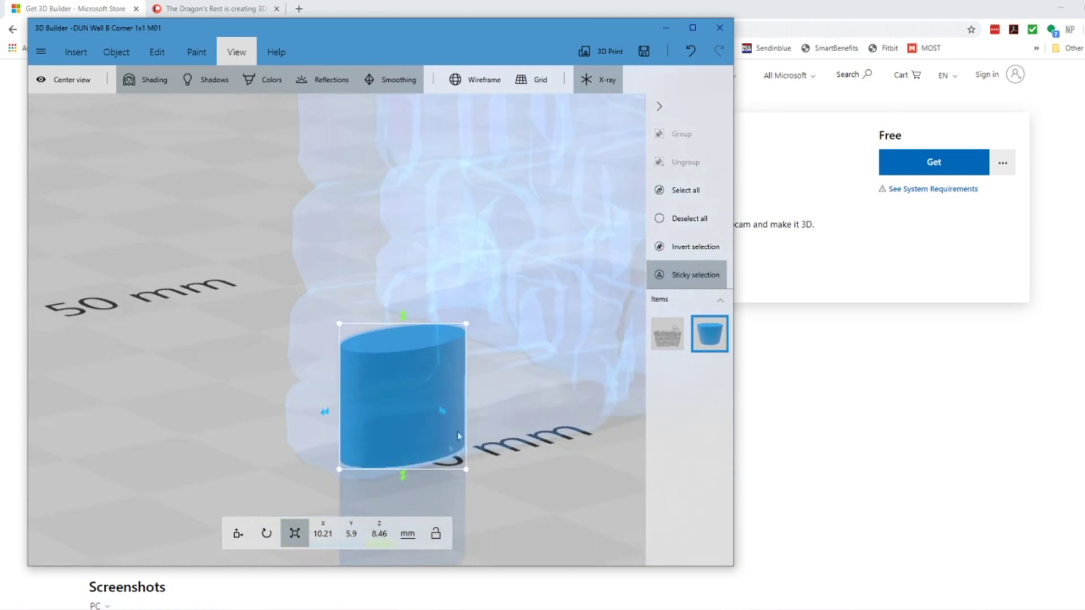
left_click_drag(485, 508, 556, 512)
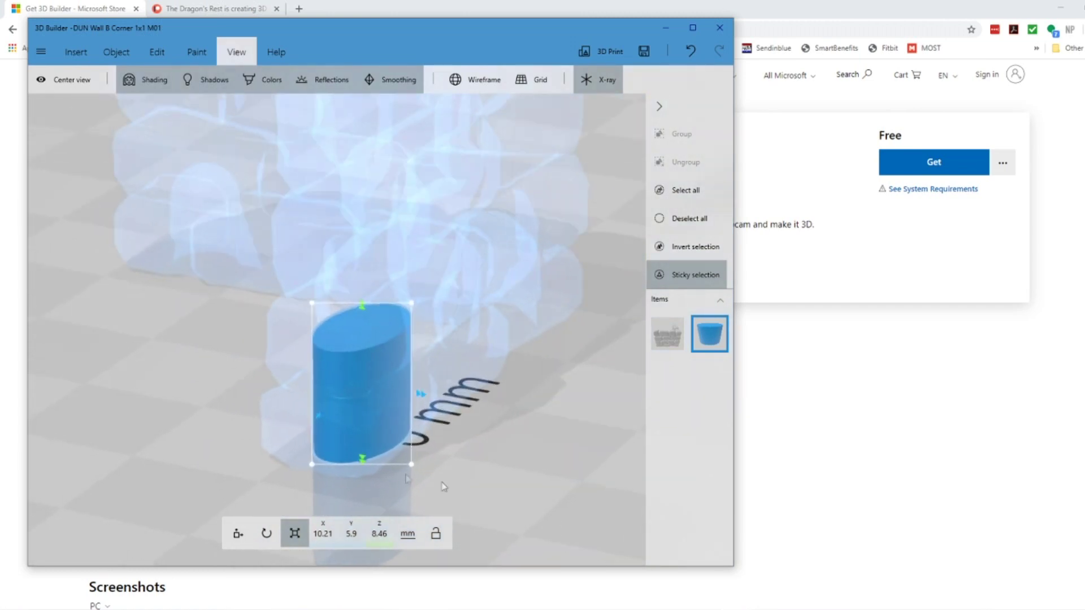
Check the cylinder's coverage of the magnet cavity from several angles and turn off X-ray view
right_click_drag(228, 459, 206, 405)
left_click_drag(231, 355, 202, 487)
left_click_drag(511, 467, 399, 459)
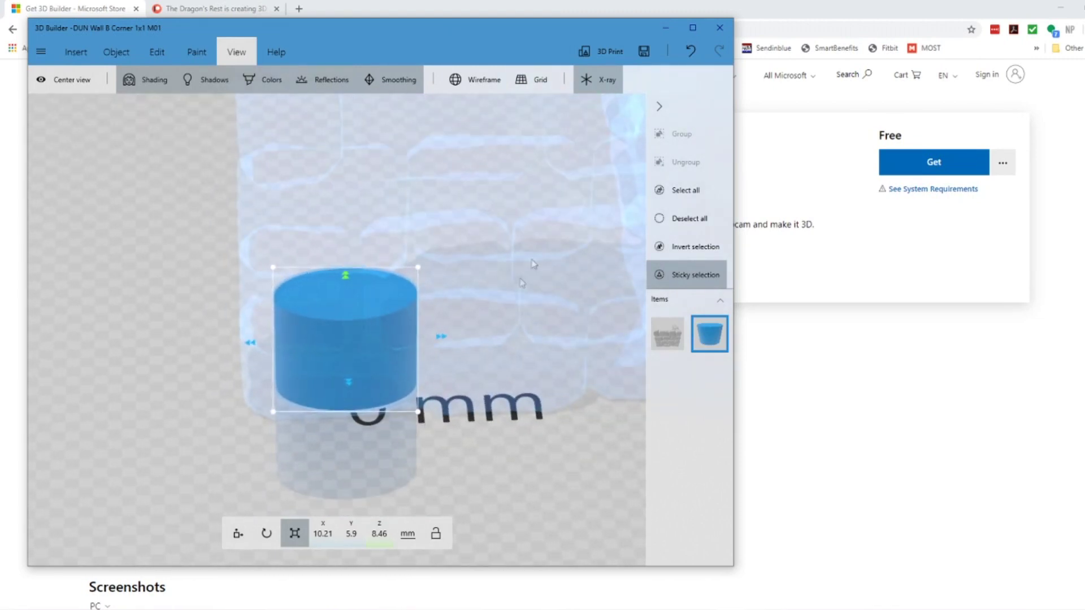
left_click(605, 78)
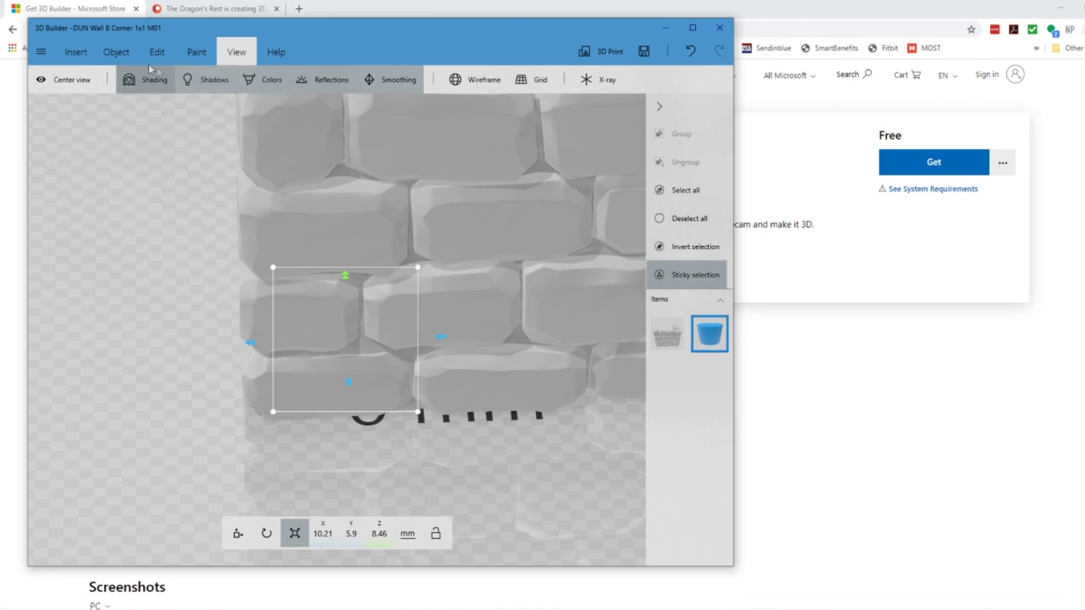
left_click(124, 57)
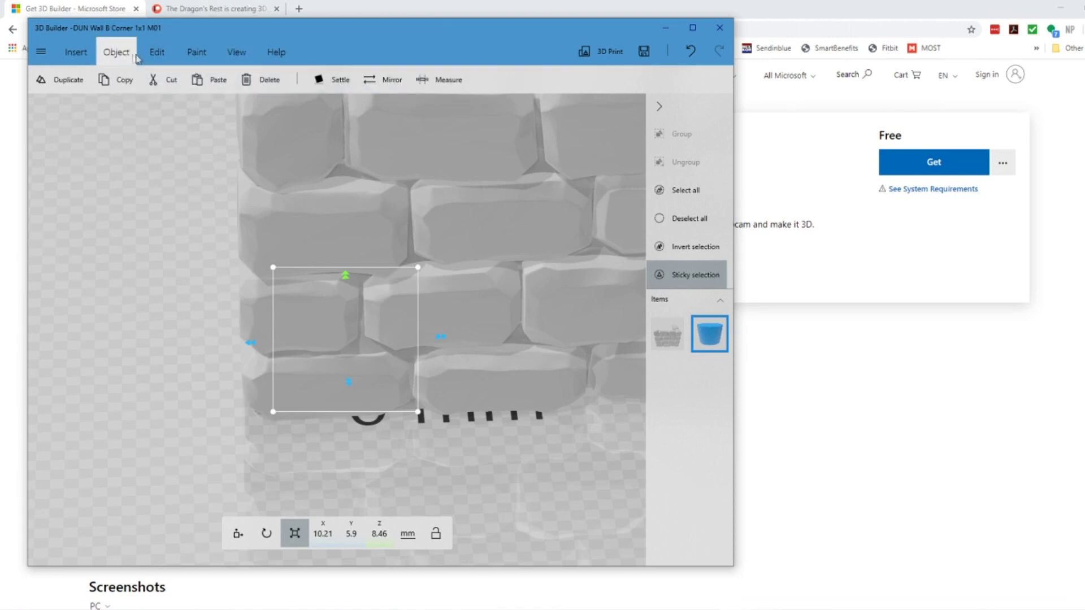
left_click(157, 56)
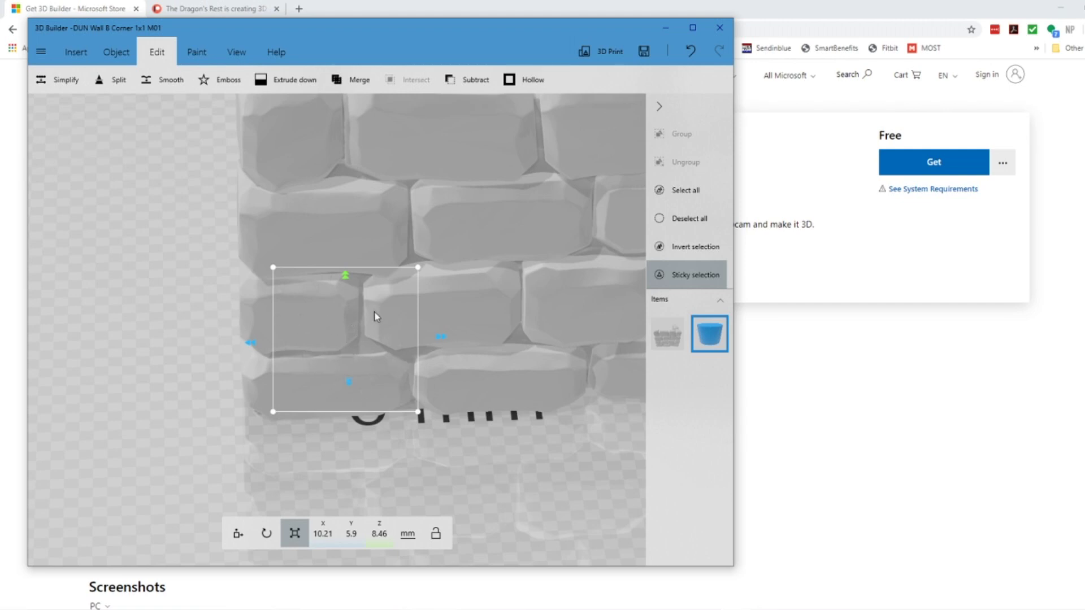
left_click(474, 179)
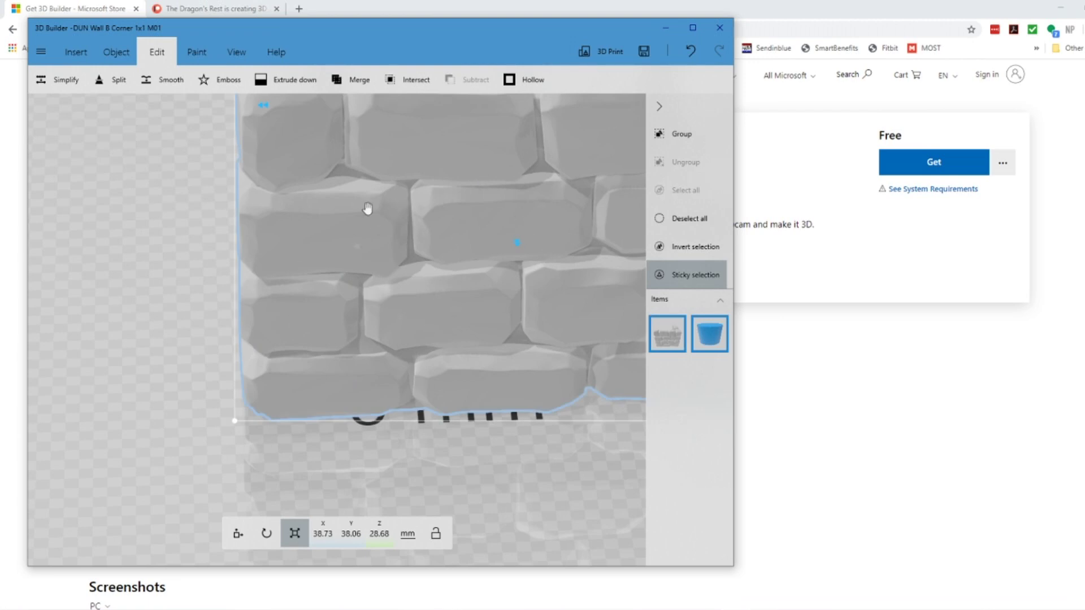
left_click(481, 235)
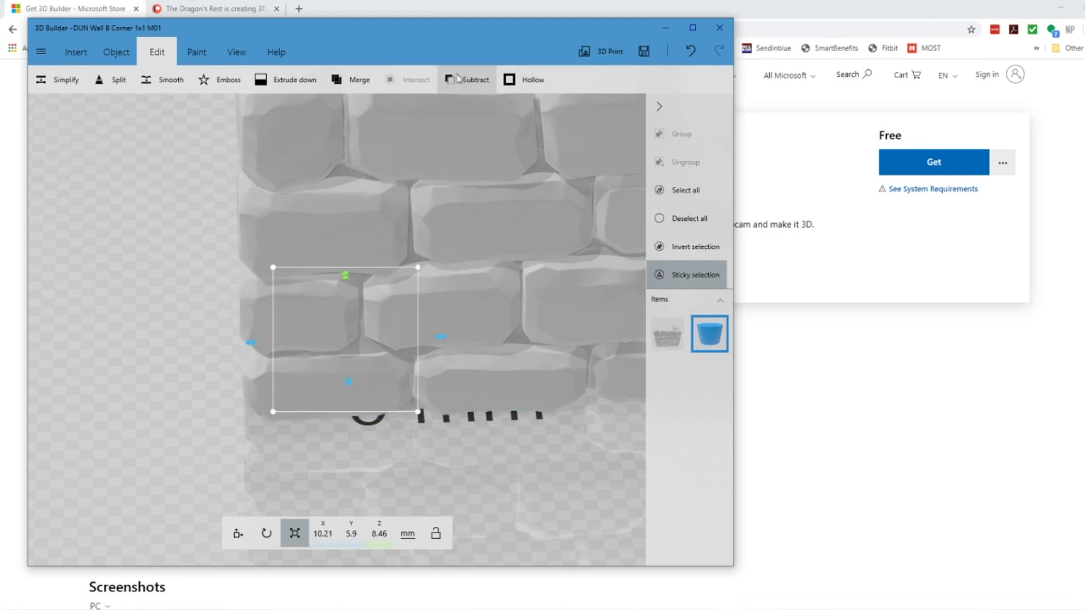
left_click(361, 345)
left_click(364, 348)
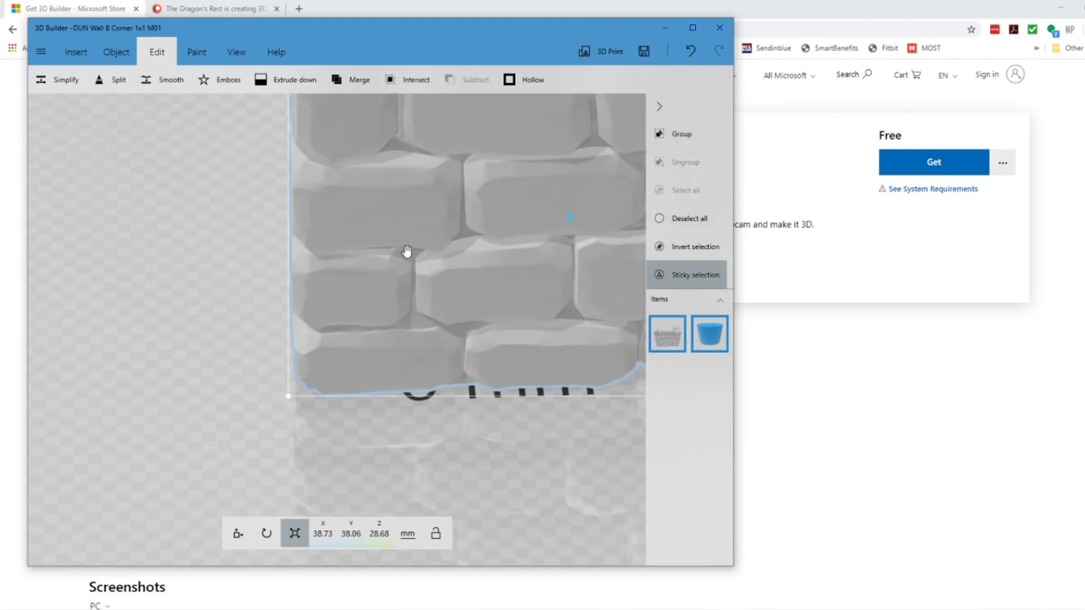
left_click(405, 252, "ctrl")
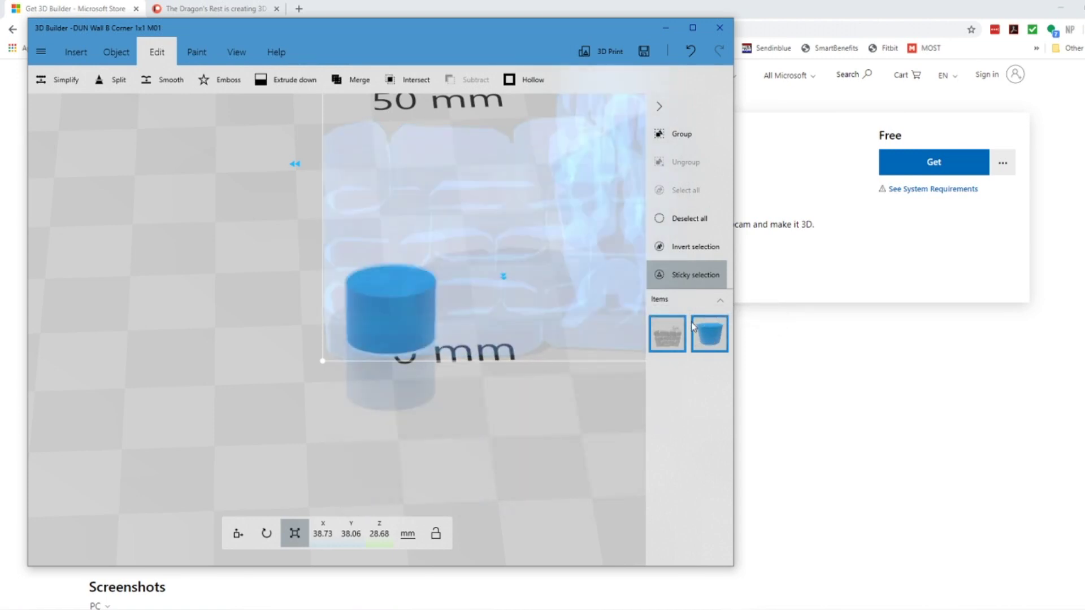
left_click(456, 183)
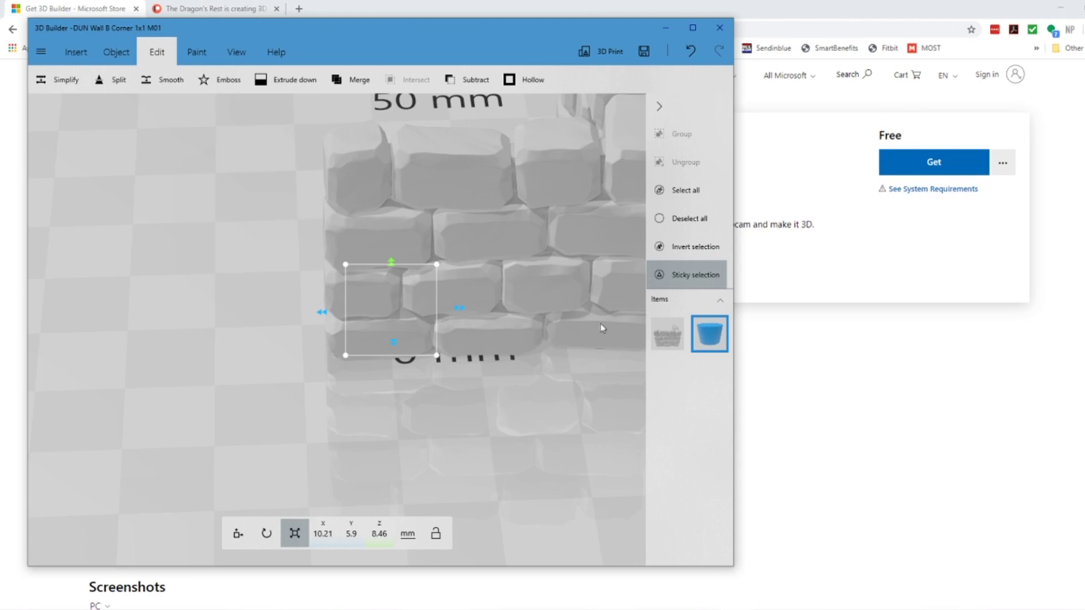
Deselect the cylinder, select only the wall, and subtract the wall from the cylinder
left_click(715, 338)
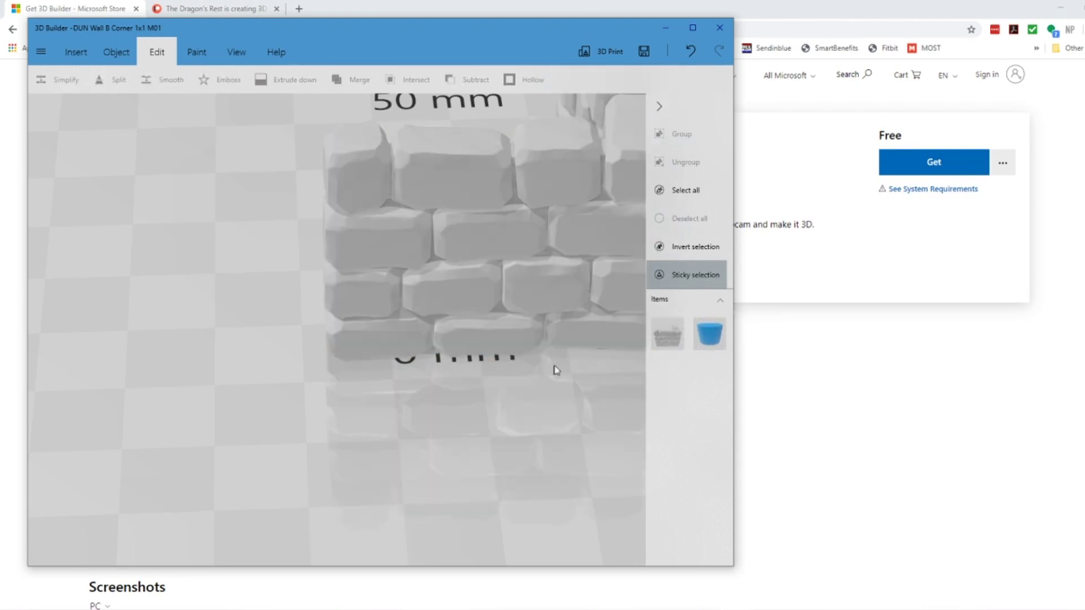
left_click(668, 336)
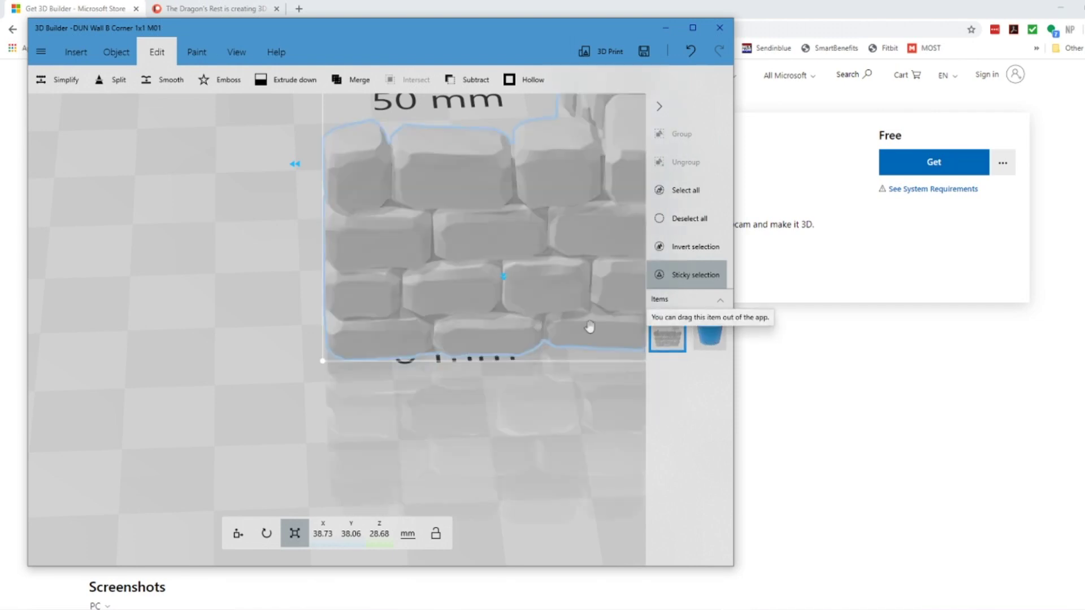
left_click(469, 82)
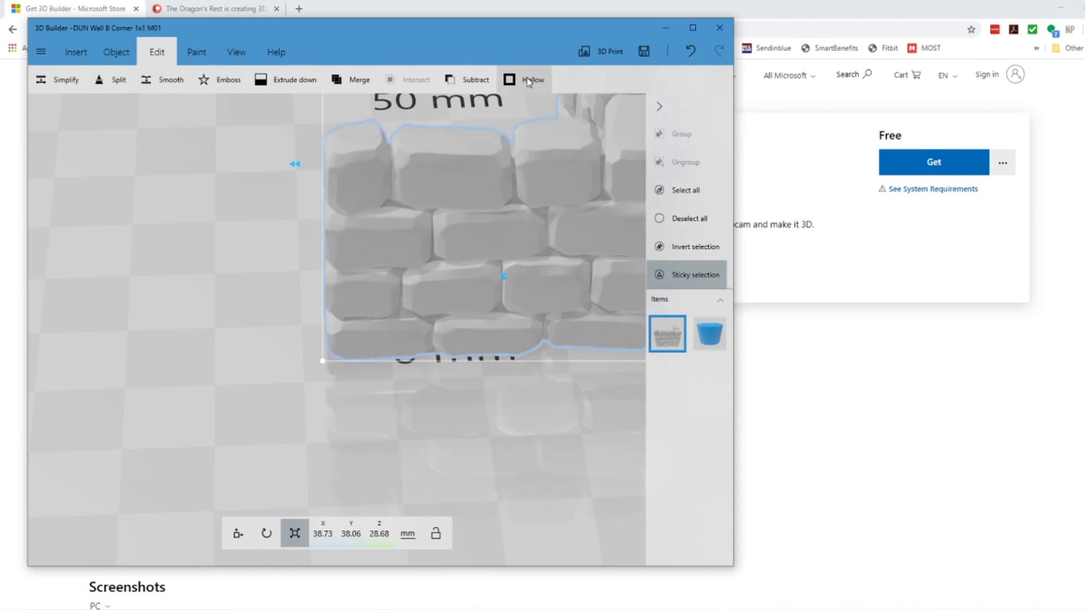
left_click(462, 82)
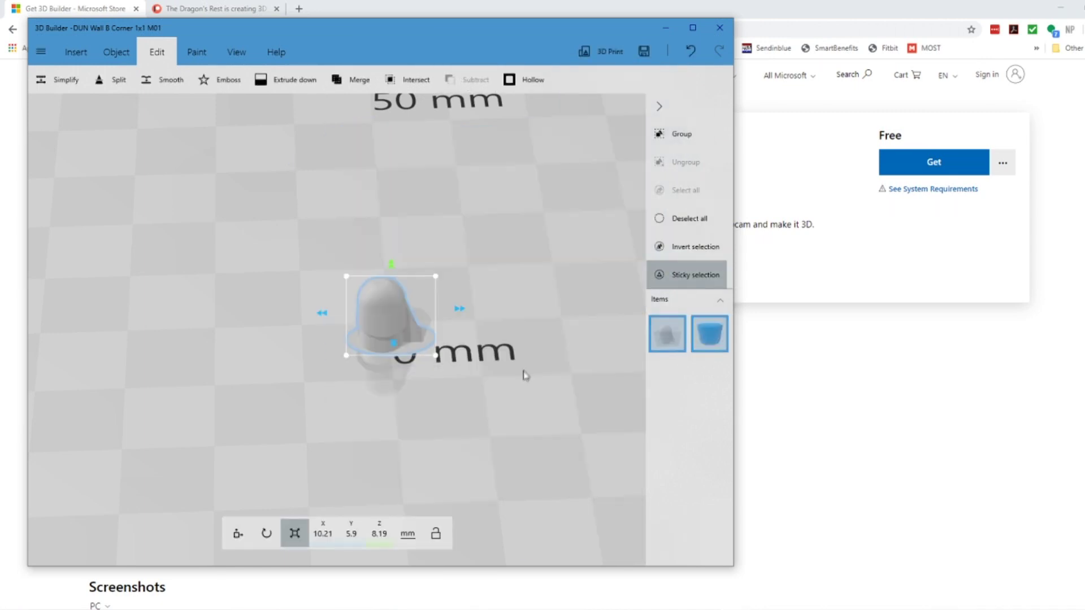
Examine the shape of the plug left by the subtraction up close and from different angles
left_click_drag(424, 419, 400, 384)
scroll(401, 387, "up", 5)
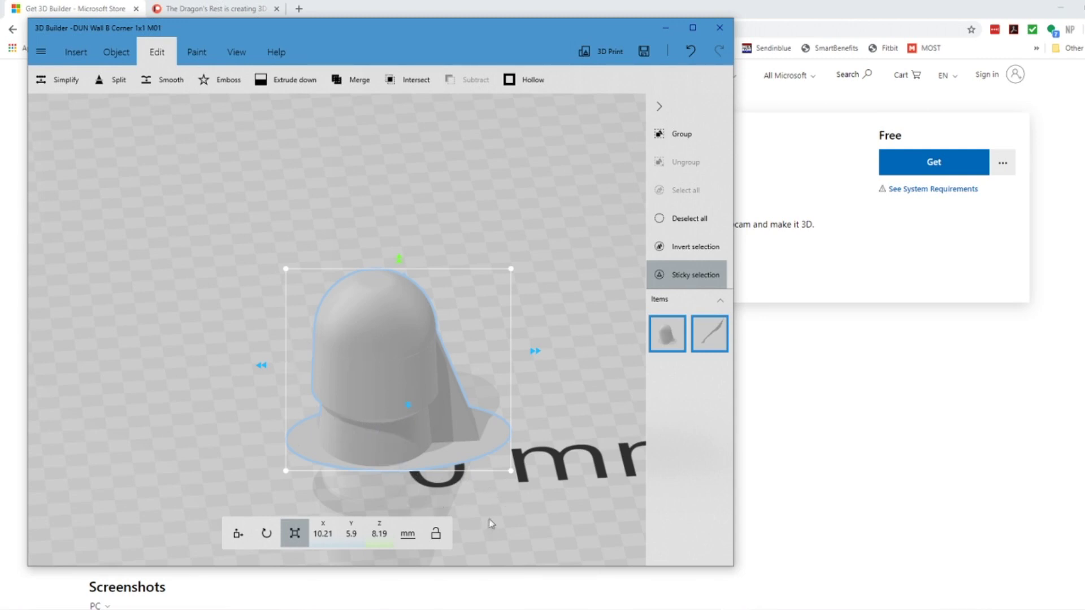
scroll(487, 520, "down", 2)
right_click_drag(487, 512, 480, 441)
mouse_move(480, 442)
left_mouse_down()
mouse_move(484, 390)
mouse_move(473, 421)
left_mouse_up()
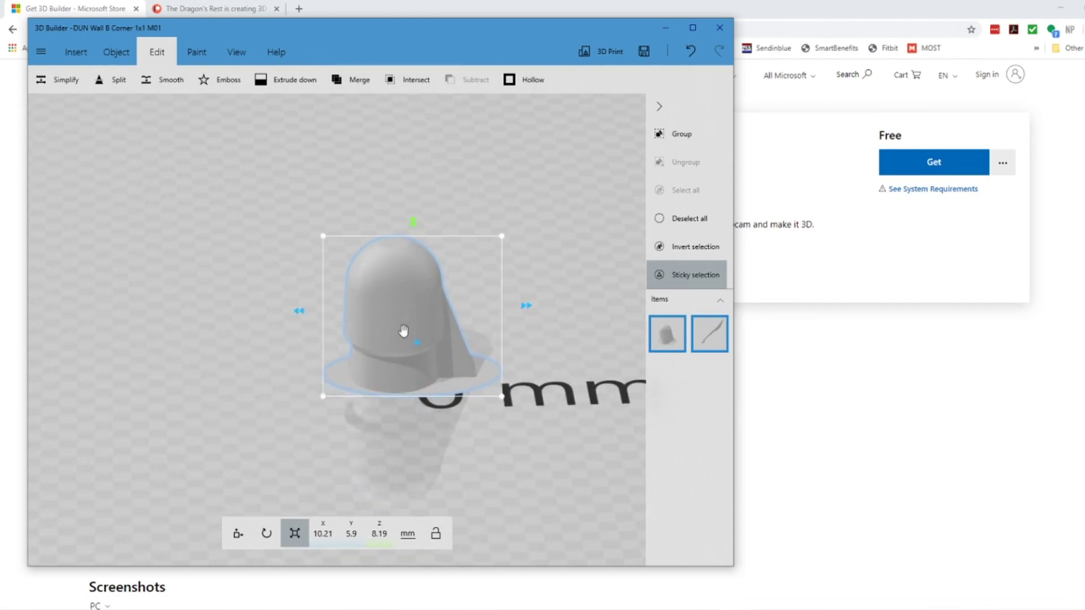
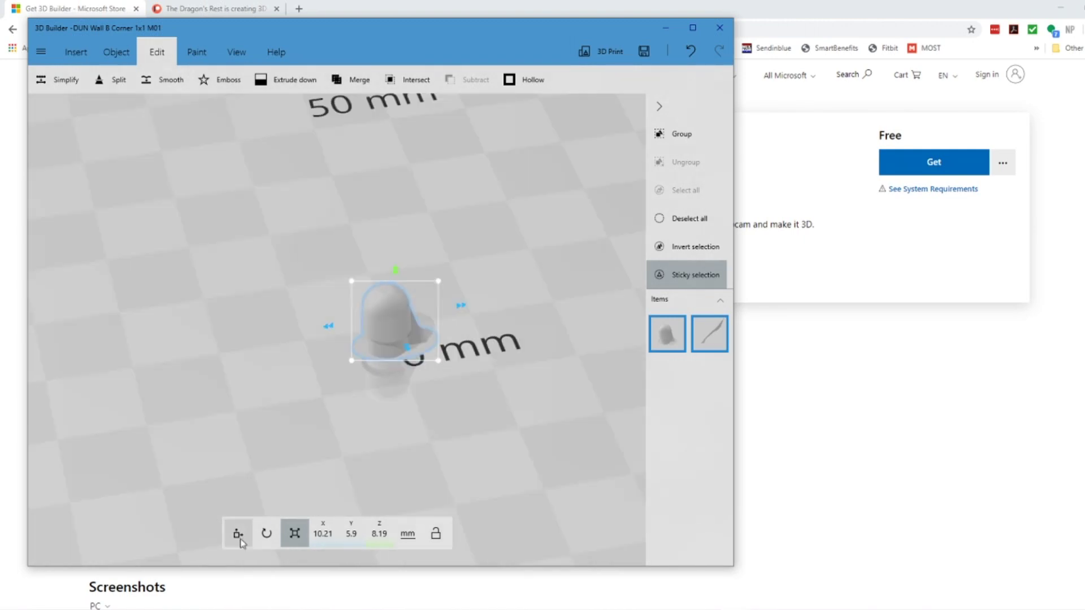
Copy the selected plug and paste three duplicates in a row beside the original
left_click(241, 537)
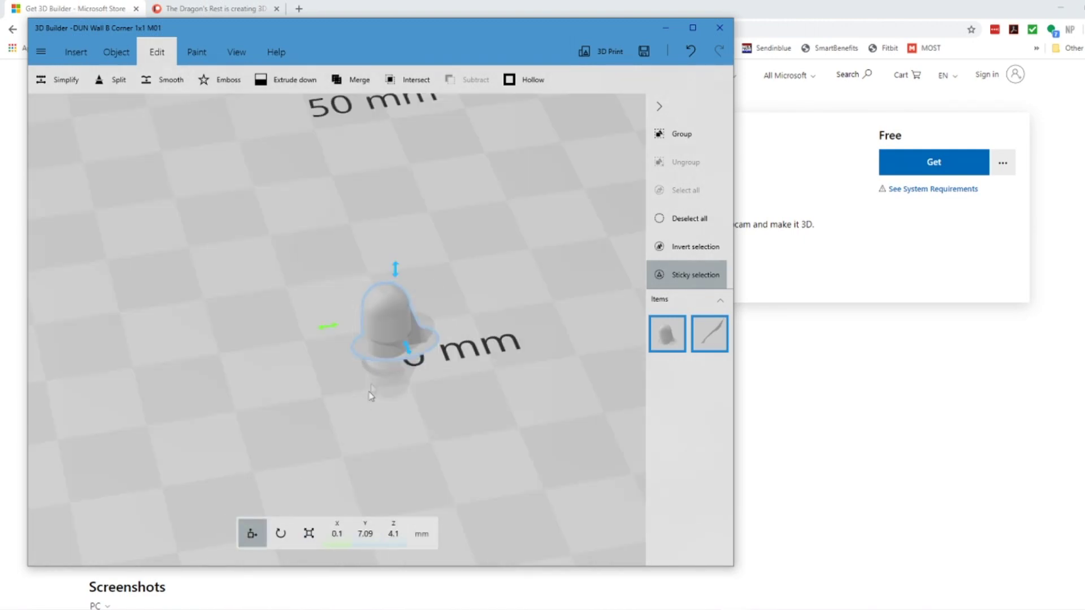
left_click(382, 312)
left_click(382, 314)
left_click(113, 55)
left_click(116, 83)
left_click(217, 82)
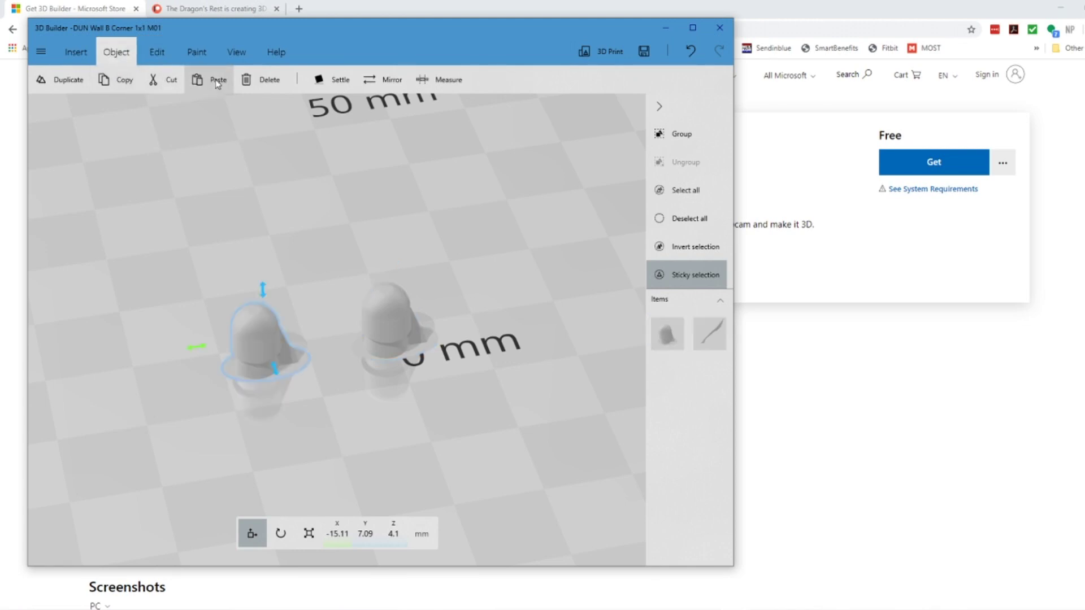
left_click(217, 82)
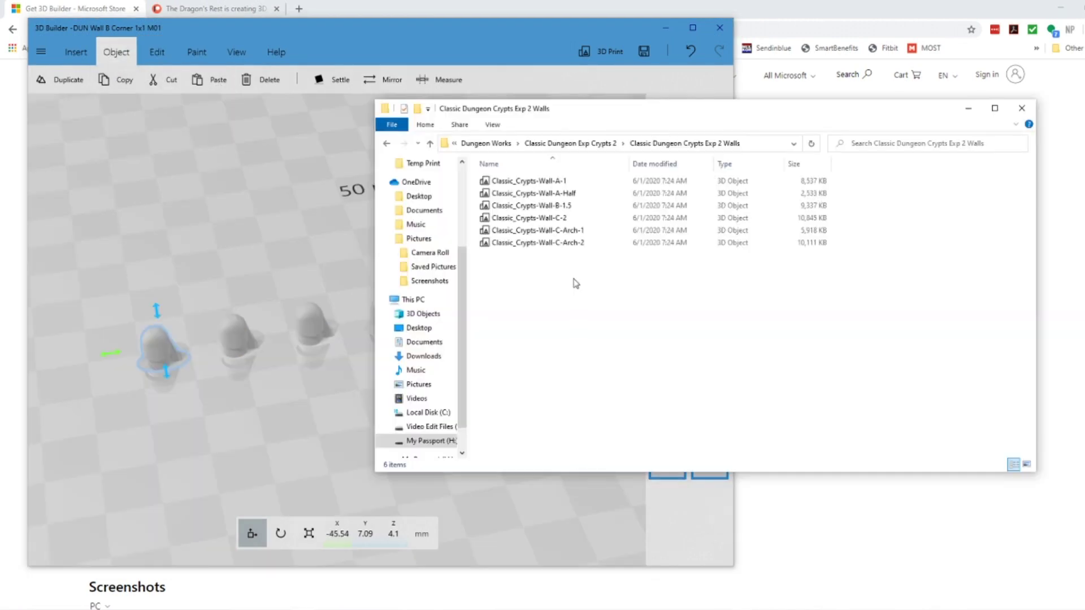
Import the Classic_Crypts-Wall-B-1.5 model in millimetres and move the wall clear of the plugs to a Y position of about -34.9 mm
left_click_drag(532, 205, 303, 411)
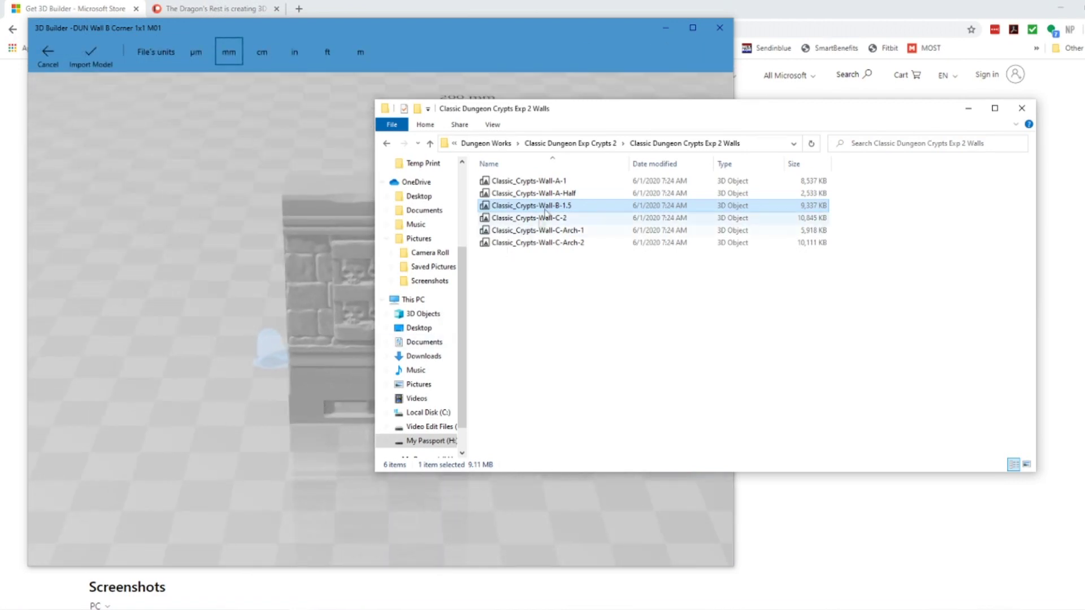
left_click_drag(868, 116, 1084, 126)
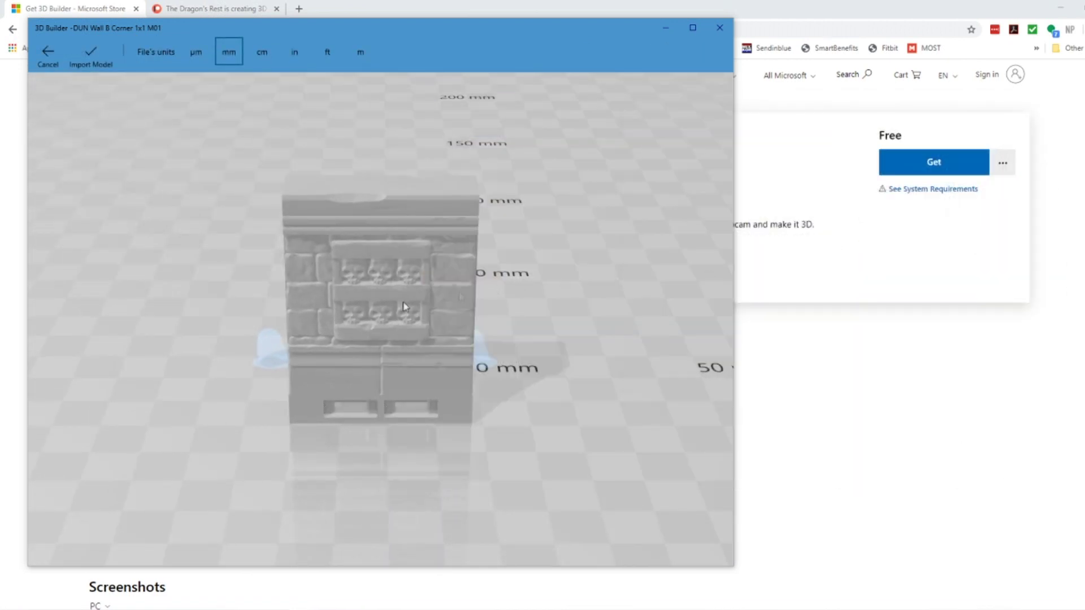
left_click(90, 56)
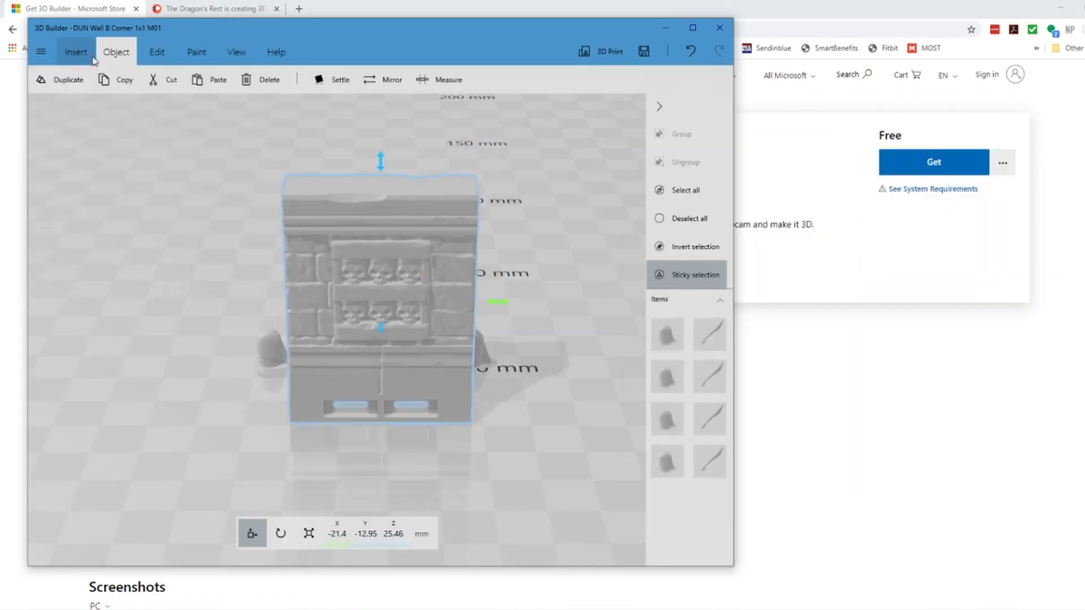
left_click_drag(439, 441, 422, 399)
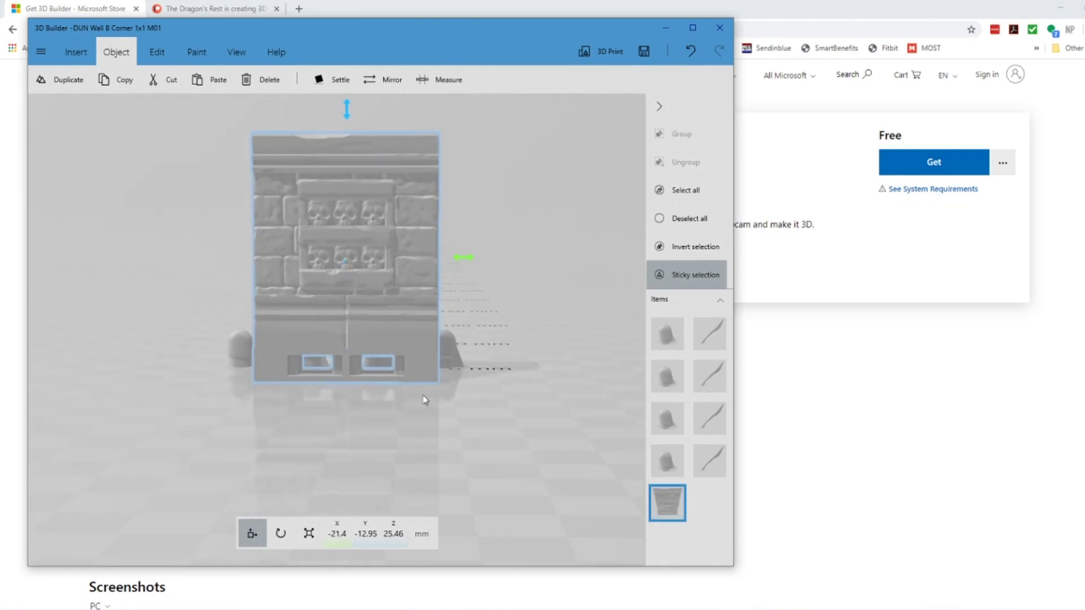
left_click_drag(493, 449, 625, 467)
left_click_drag(375, 303, 453, 338)
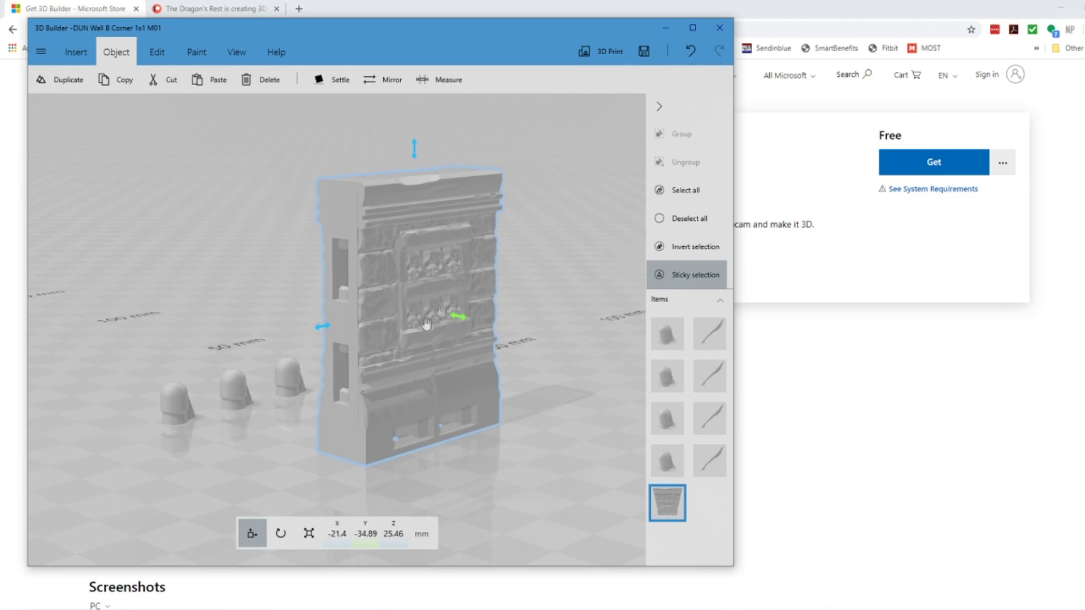
Start splitting the wall and lower the horizontal cutting plane to 18.5 mm, just above the plain base section
left_click(155, 53)
left_click(114, 82)
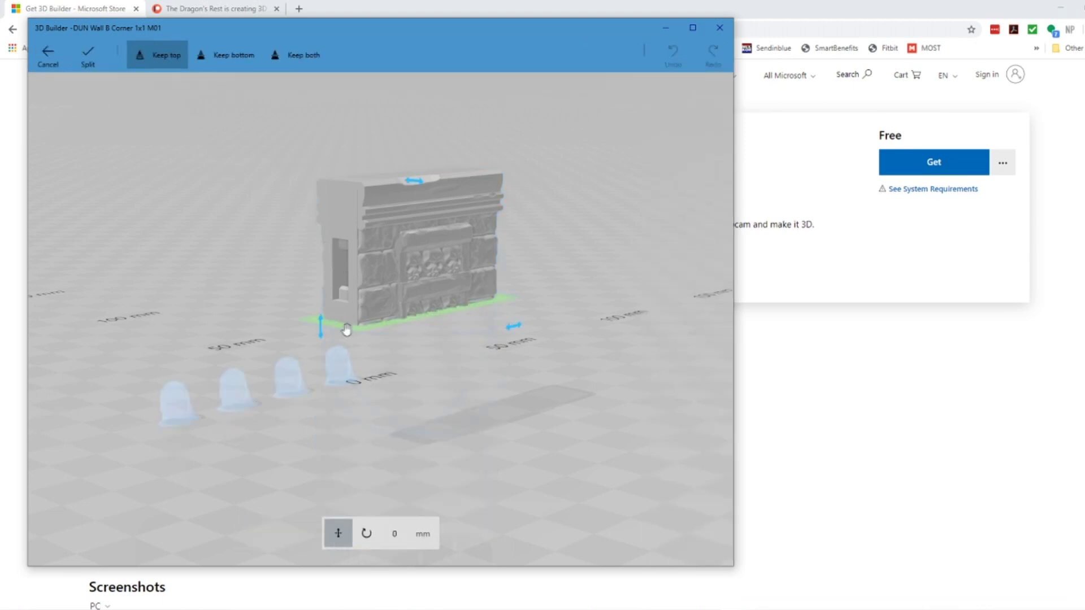
left_click_drag(341, 330, 371, 450)
scroll(372, 455, "up", 4)
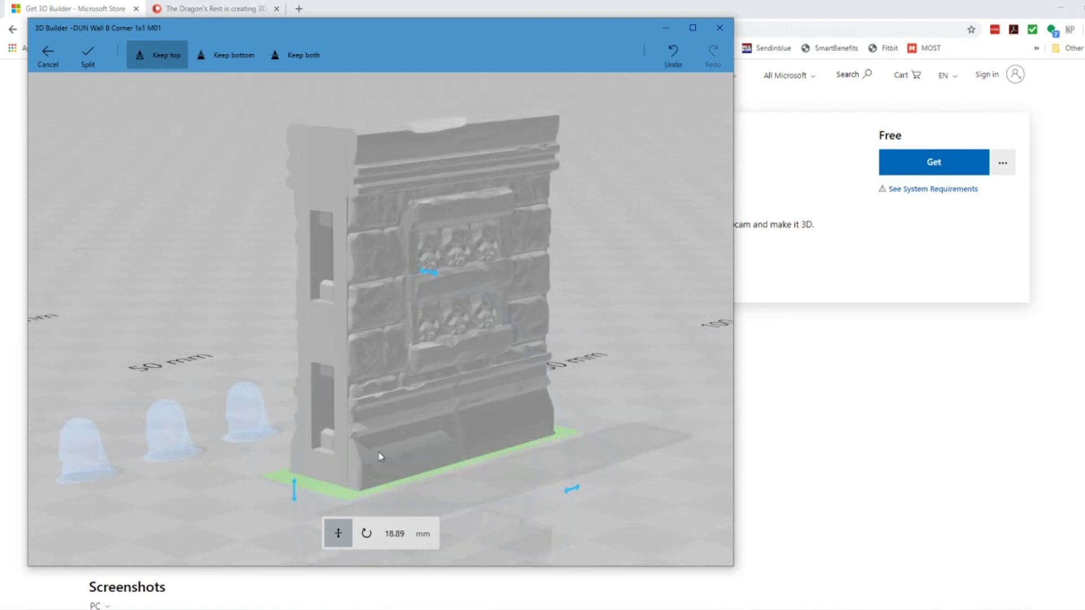
right_click_drag(344, 466, 376, 236)
scroll(375, 380, "up", 5)
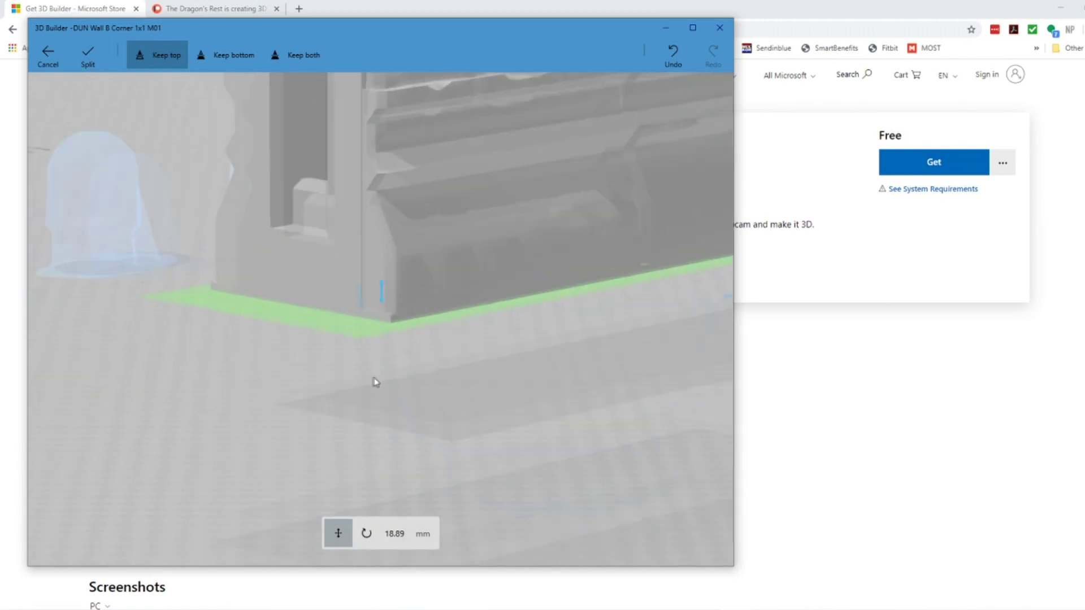
left_click_drag(341, 364, 339, 349)
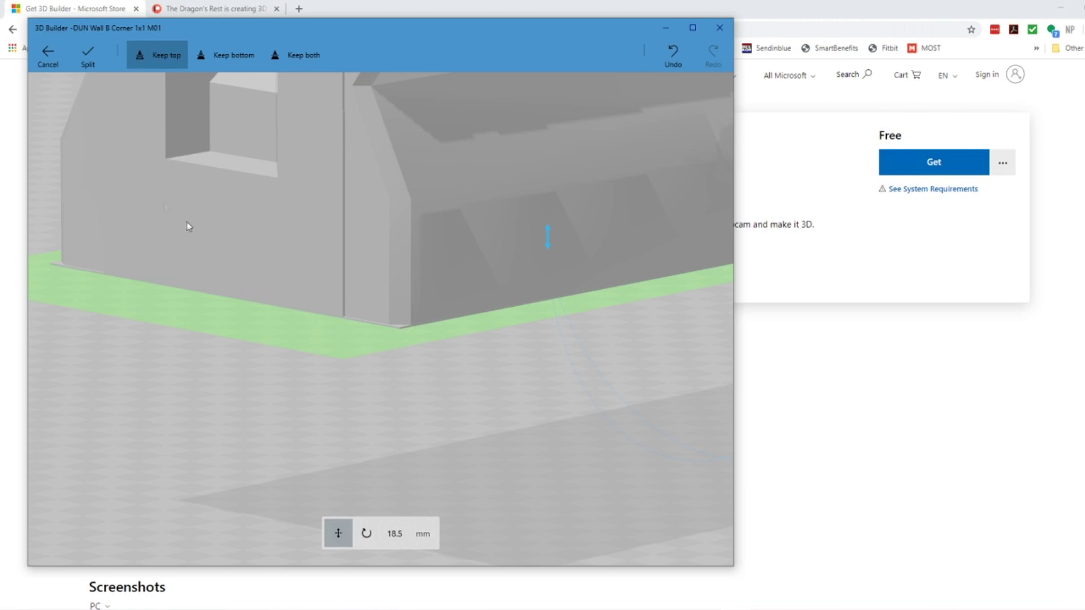
Compare the keep options for the split, choose to keep only the top, and cut the base off the wall
left_click(218, 60)
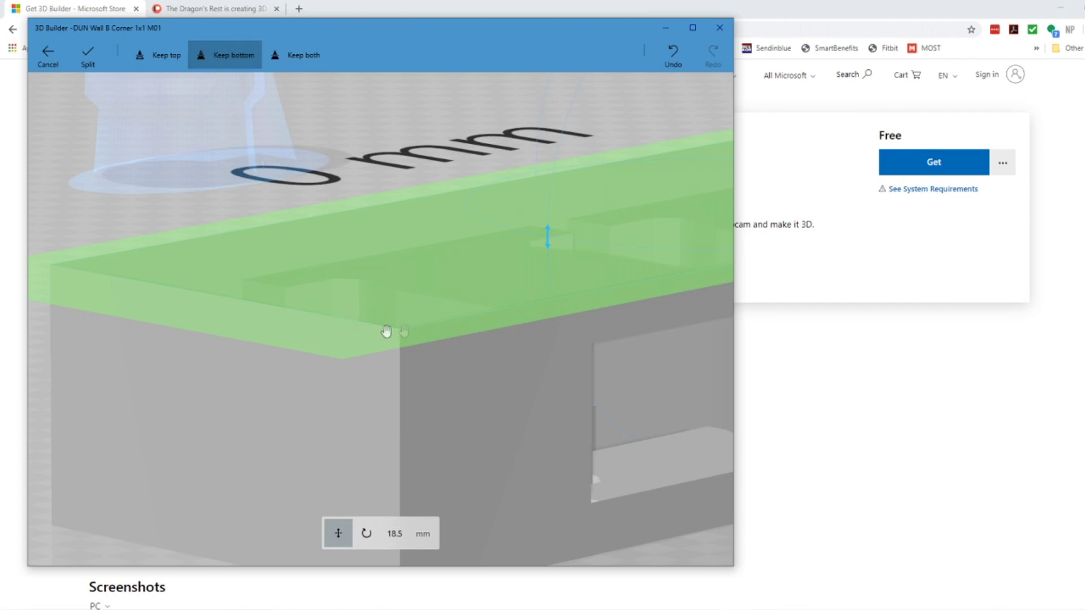
left_click(170, 56)
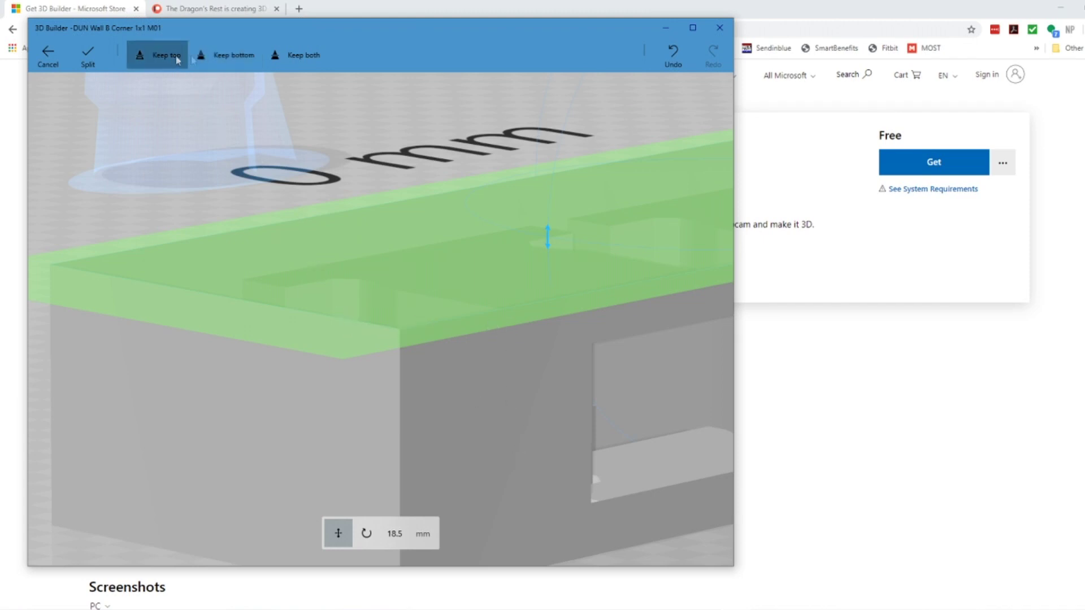
left_click(290, 59)
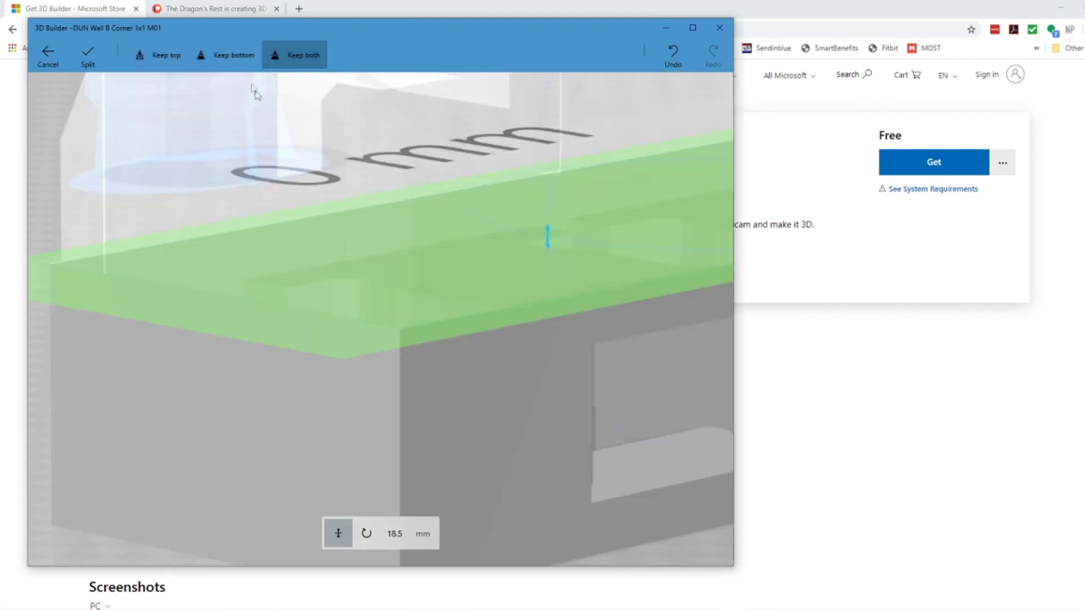
left_click(165, 56)
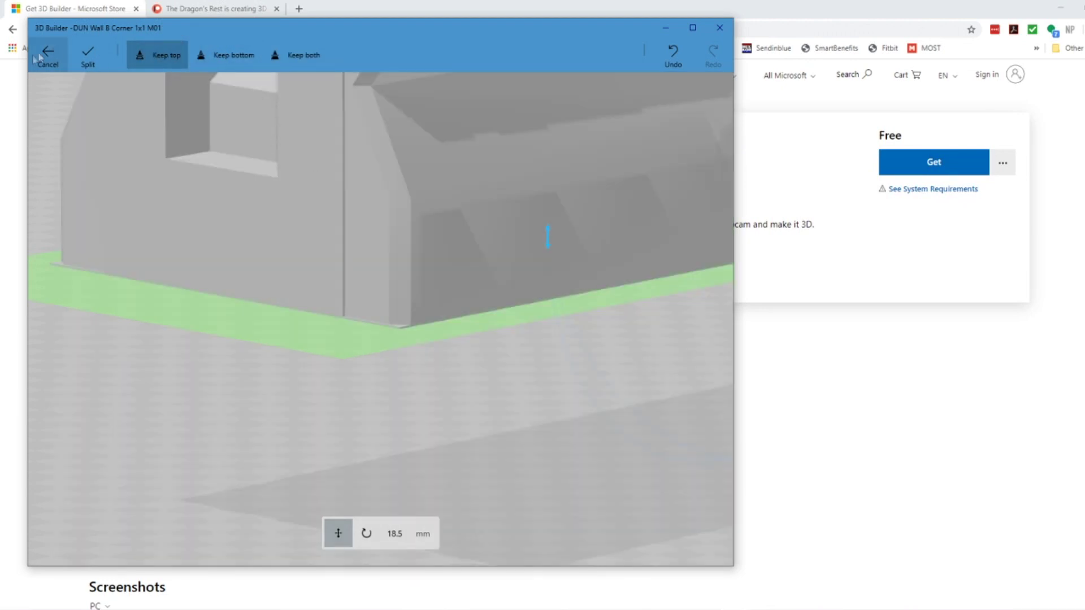
left_click(87, 58)
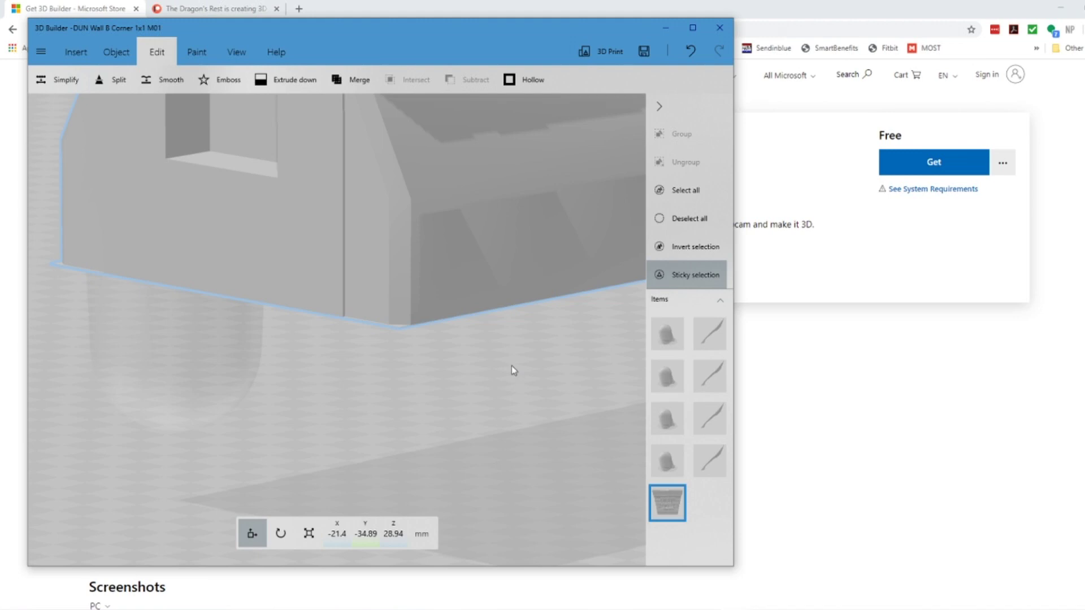
Lower the cut wall to a Z position of about 22 mm so it rests on the build plate
scroll(512, 366, "down", 5)
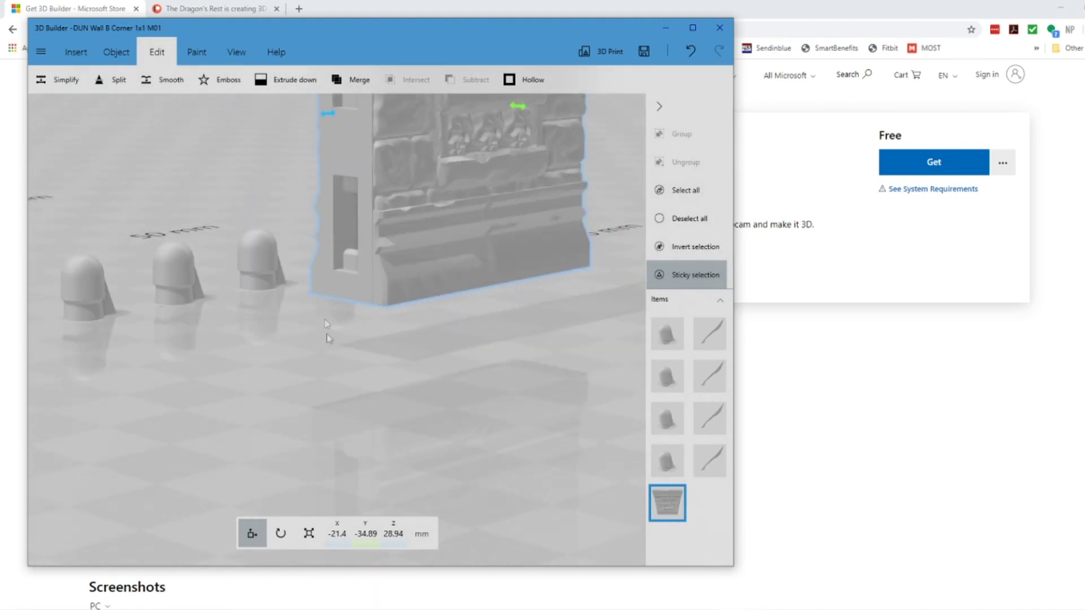
left_click_drag(514, 327, 493, 314)
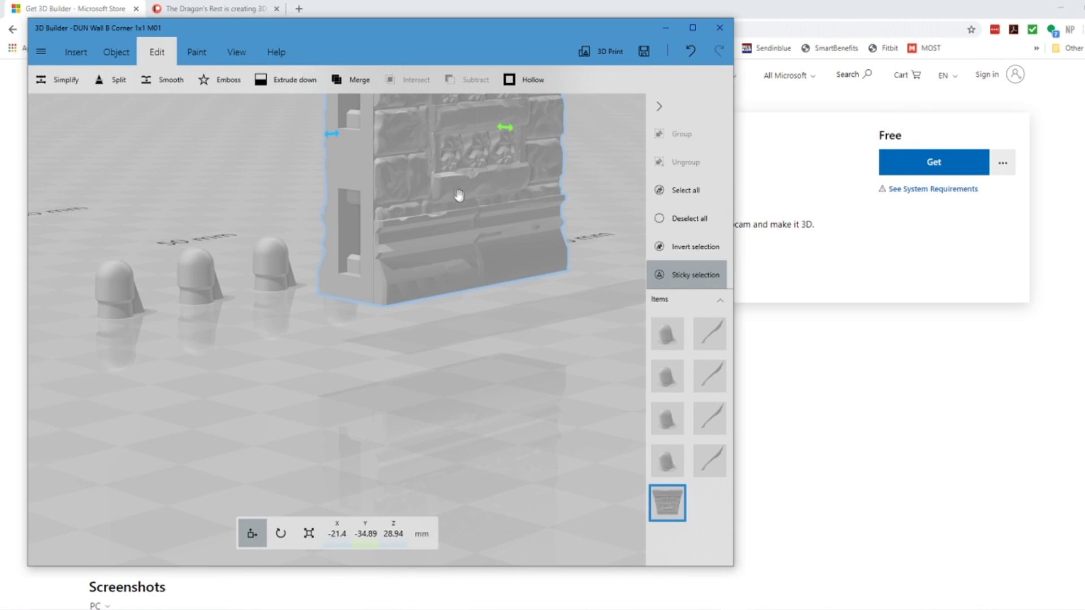
scroll(501, 314, "down", 3)
left_click_drag(502, 315, 484, 383)
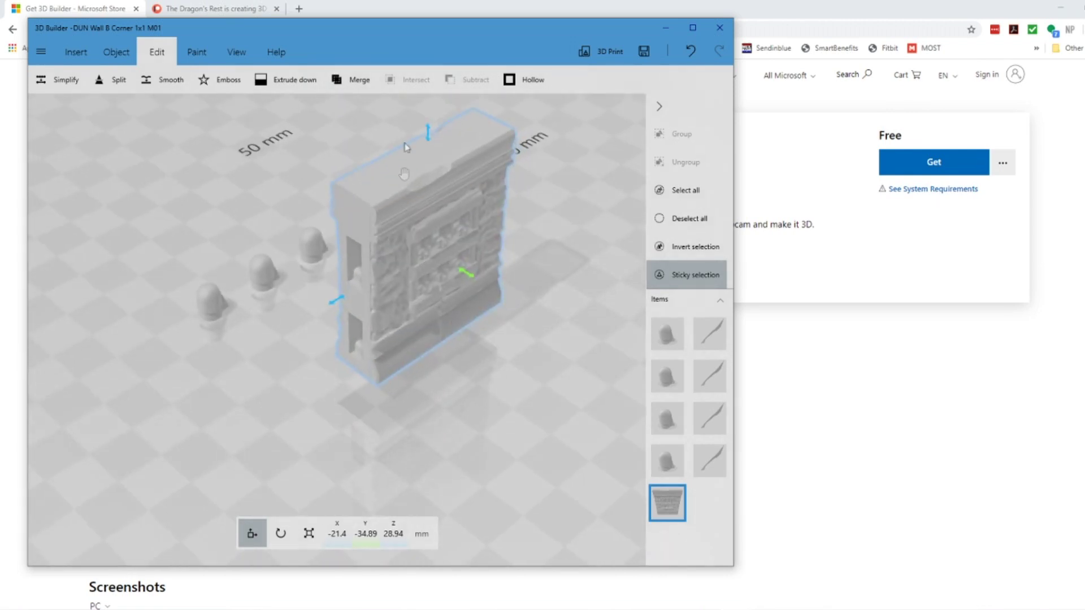
left_click_drag(429, 131, 429, 165)
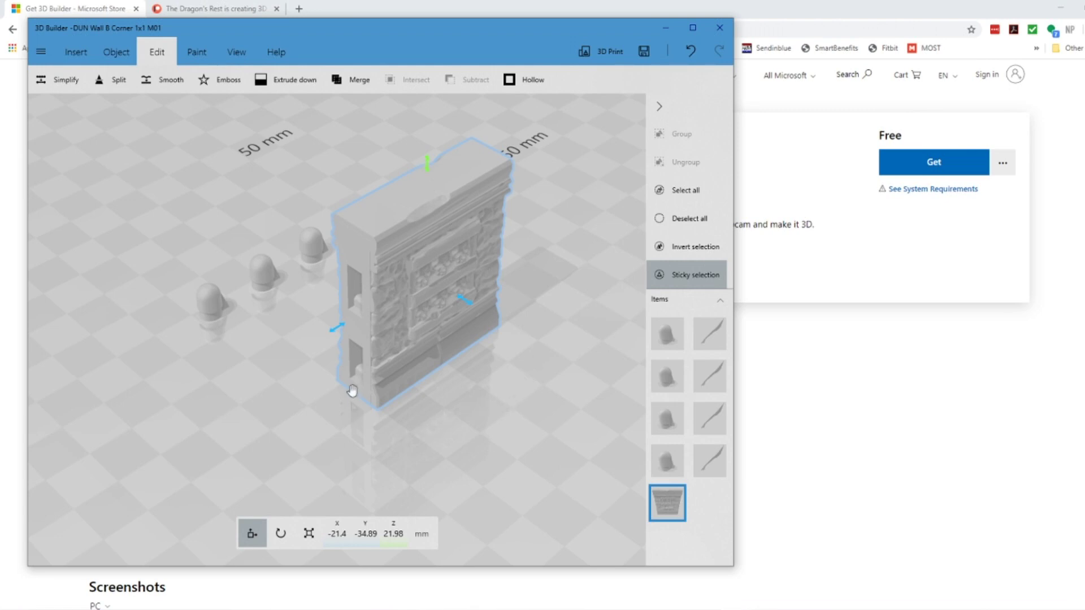
Insert a cube and move it forward towards the wall to a Y position of about -18.4 mm
left_click_drag(315, 412, 464, 234)
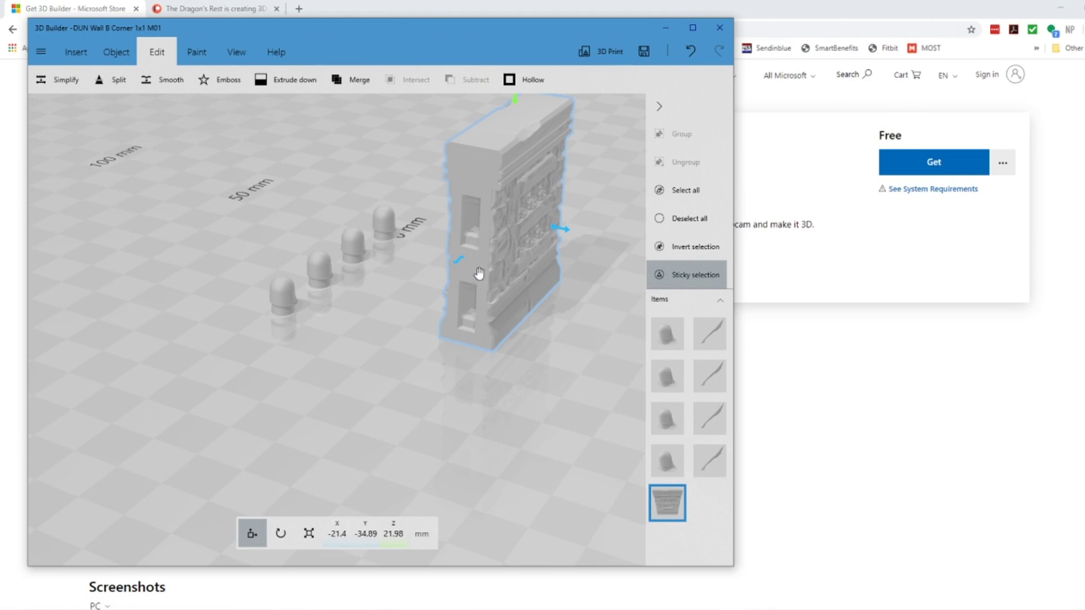
left_click_drag(491, 423, 378, 416)
left_click_drag(467, 458, 424, 446)
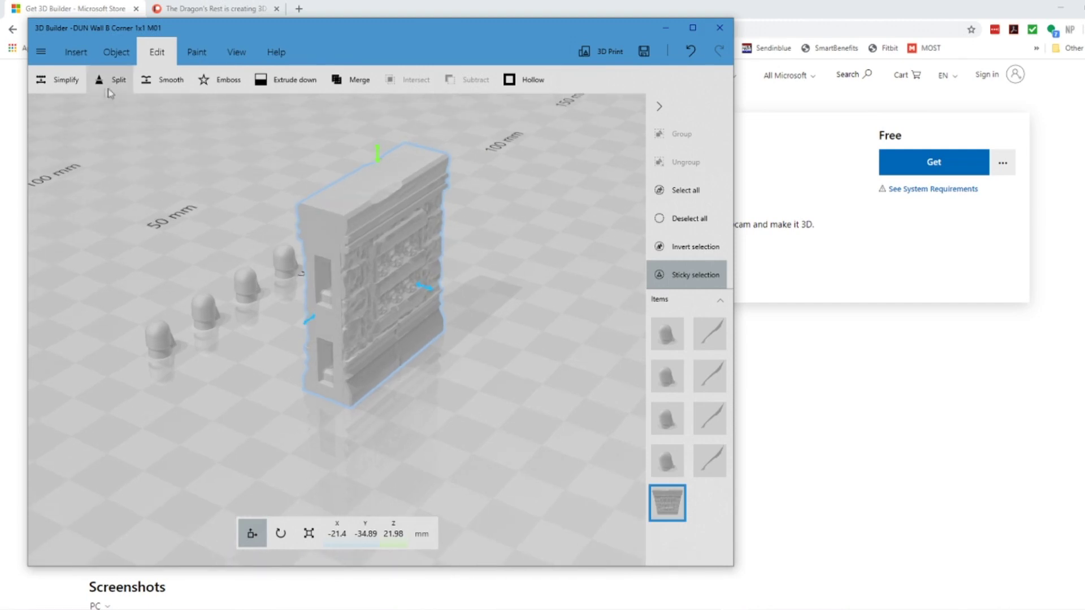
left_click(75, 52)
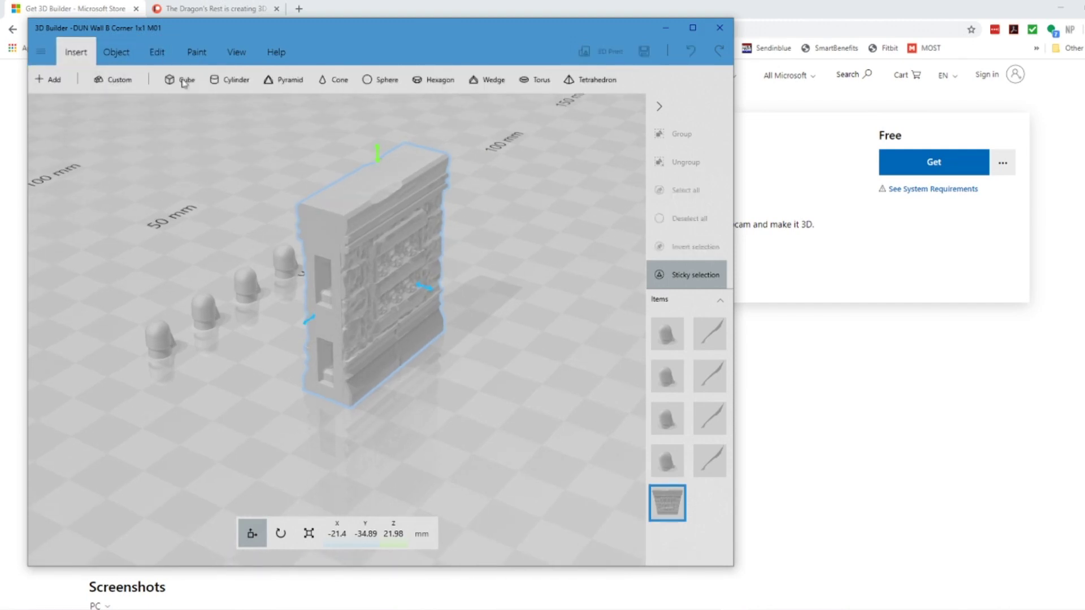
left_click(183, 80)
left_click_drag(381, 358, 376, 407)
left_click_drag(480, 429, 278, 412)
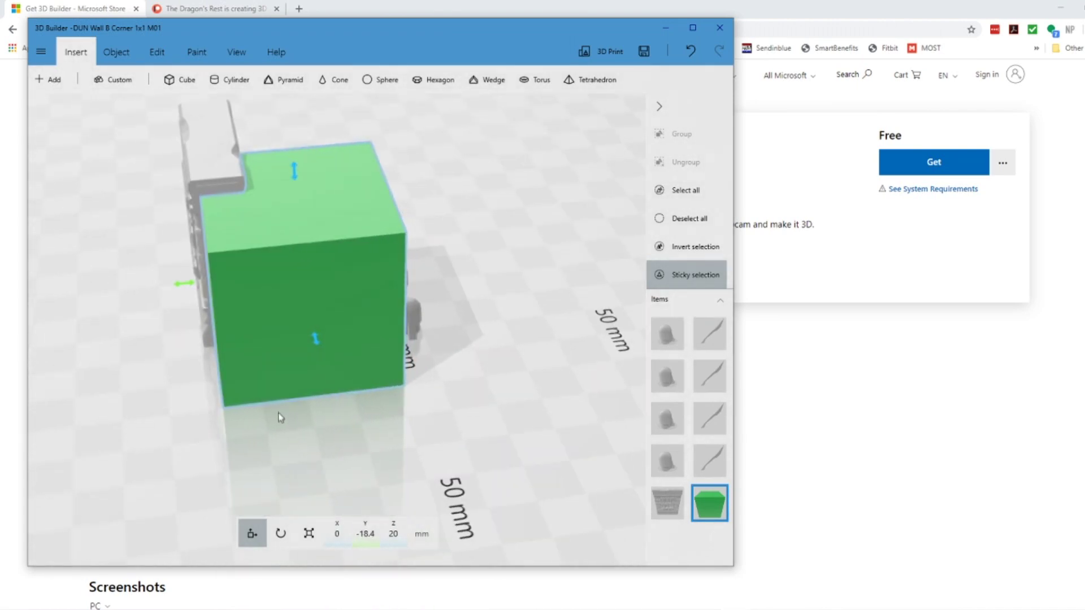
Reduce the cube's Y size to about 7.4 mm so it fits within the wall's thickness
left_click(309, 534)
left_click_drag(413, 263, 269, 266)
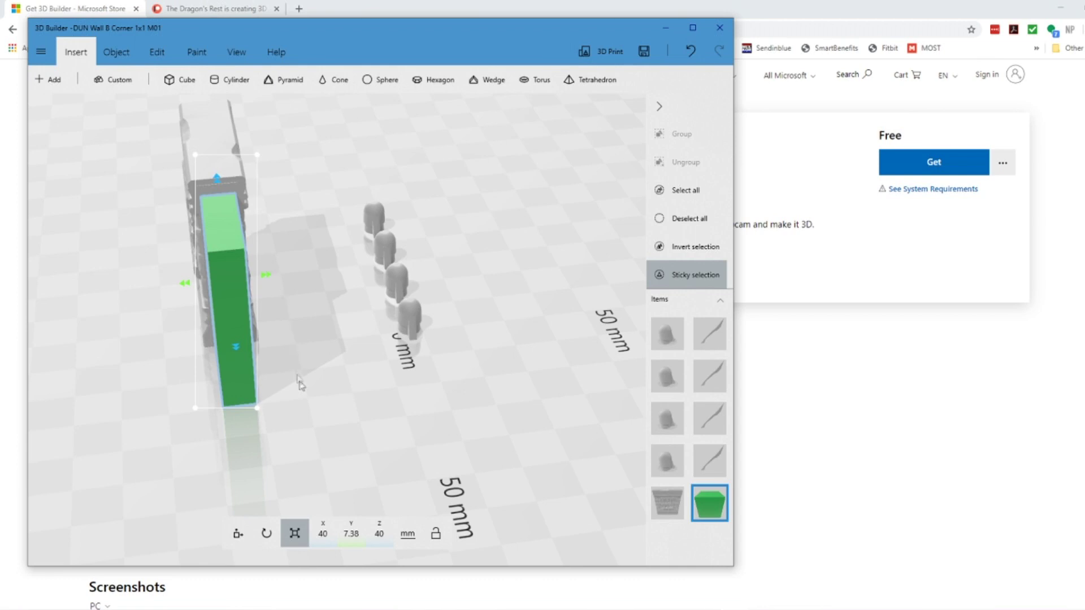
right_click_drag(293, 402, 278, 390)
left_click_drag(282, 394, 412, 412)
left_click_drag(293, 468, 492, 425)
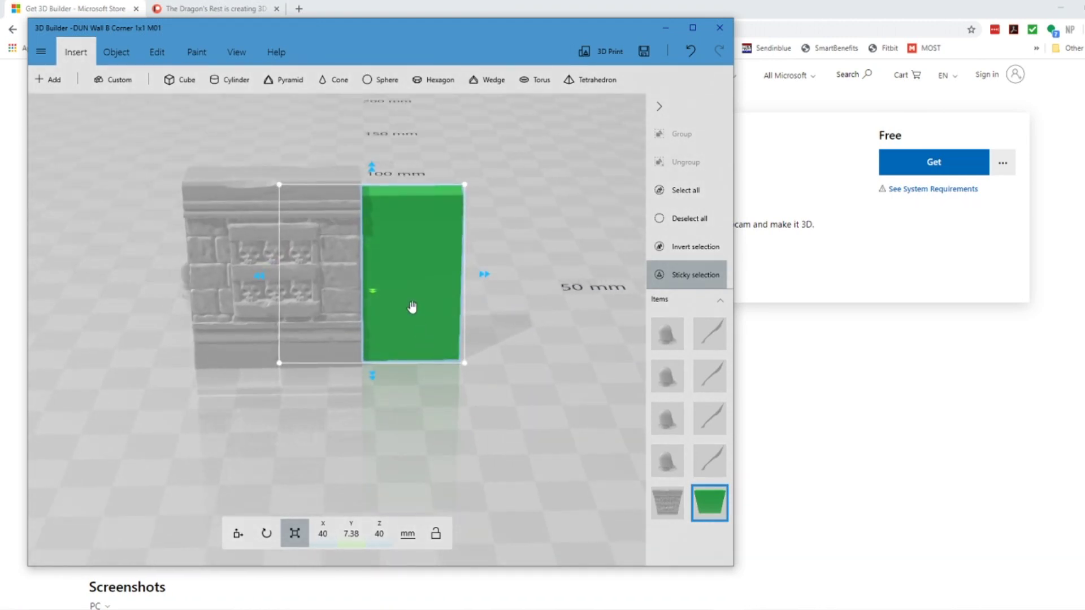
Slide the thin block lengthwise into the wall to an X position of about -22.35 mm
left_click(238, 533)
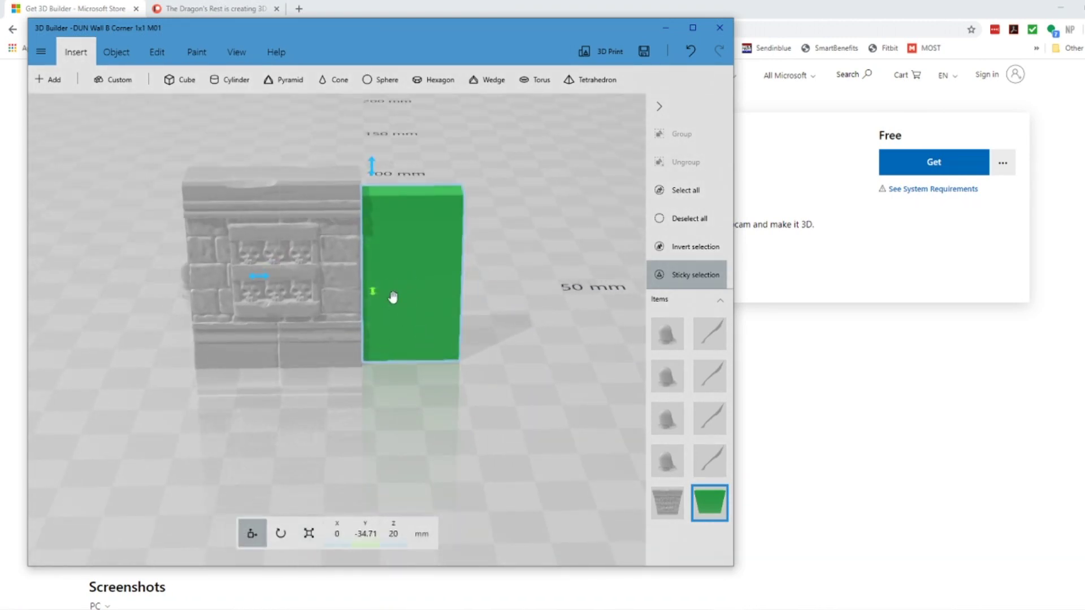
left_click_drag(260, 277, 166, 277)
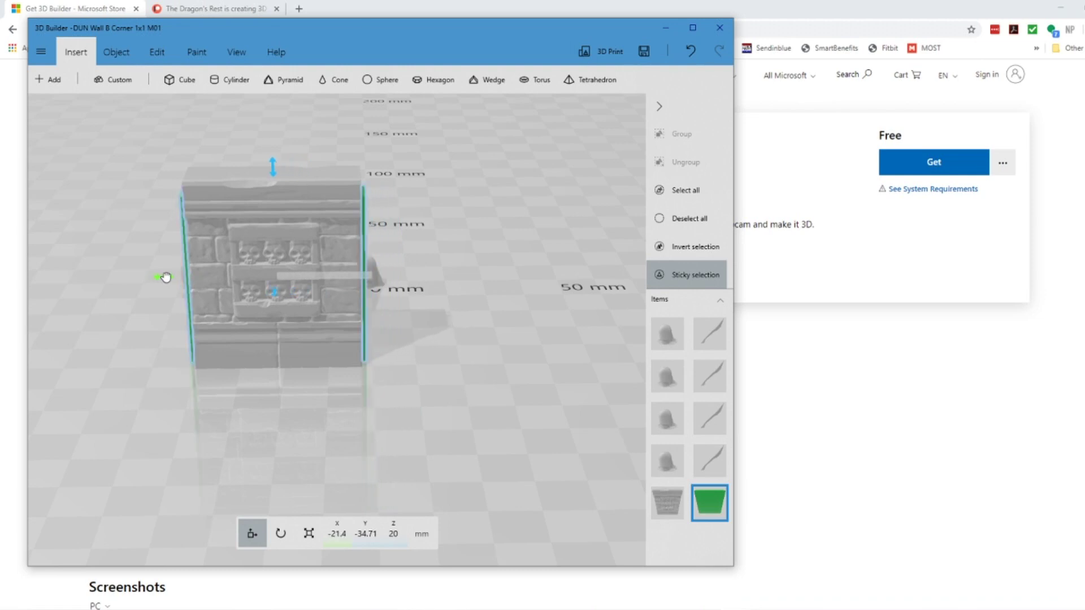
right_click_drag(202, 413, 320, 459)
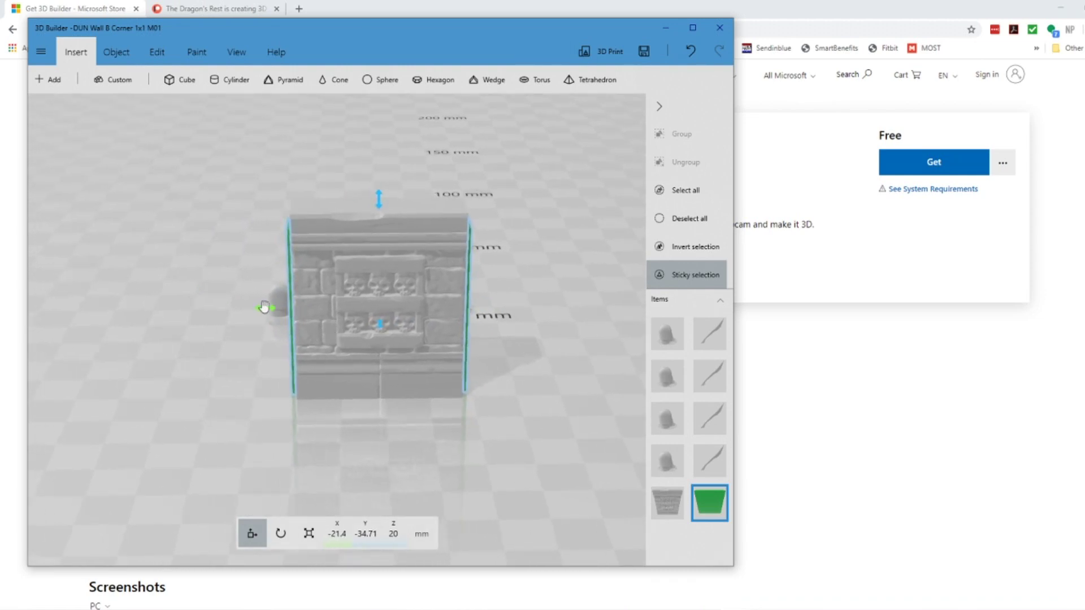
left_click_drag(262, 309, 258, 308)
right_click_drag(484, 477, 401, 465)
left_click_drag(402, 469, 459, 464)
mouse_move(326, 447)
left_mouse_down()
mouse_move(368, 454)
mouse_move(336, 451)
left_mouse_up()
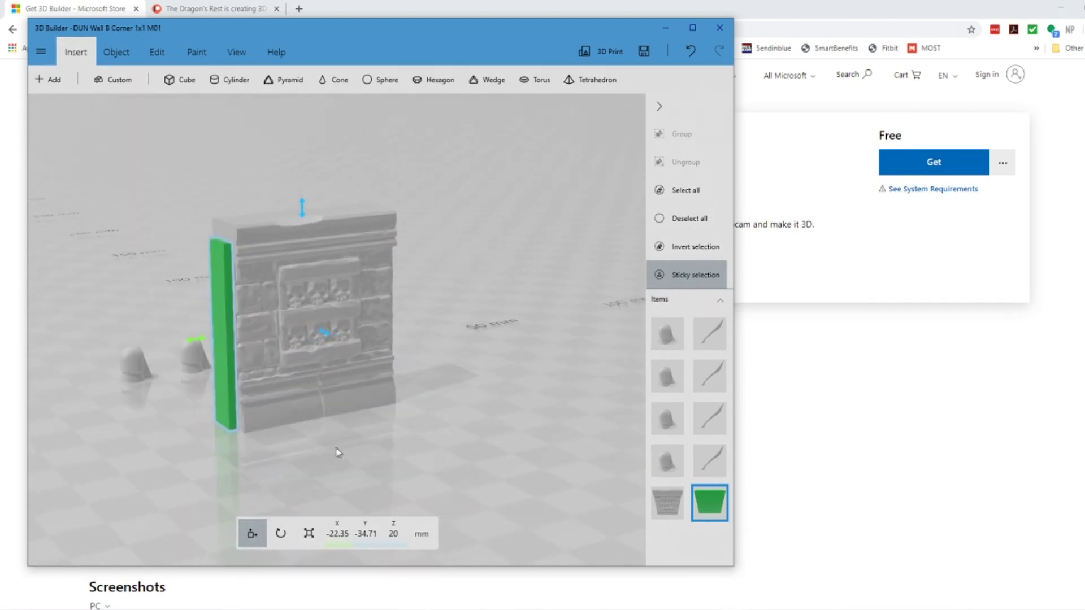
Reduce the block's X size to about 38.15 mm so it protrudes less from the wall's end
scroll(324, 442, "up", 2)
right_click_drag(334, 454, 507, 392)
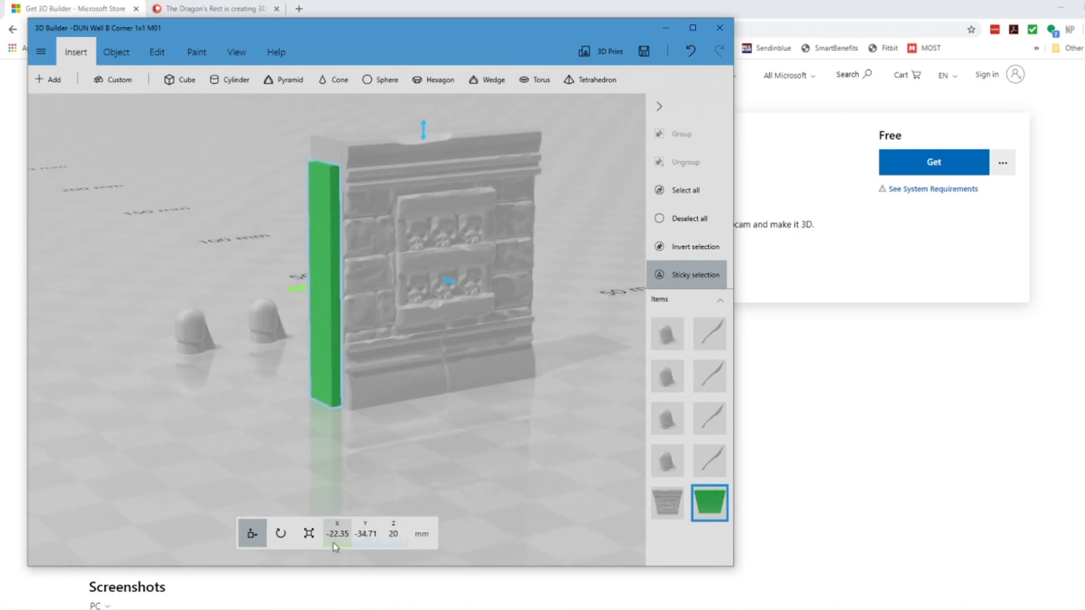
left_click(309, 533)
left_click(309, 533)
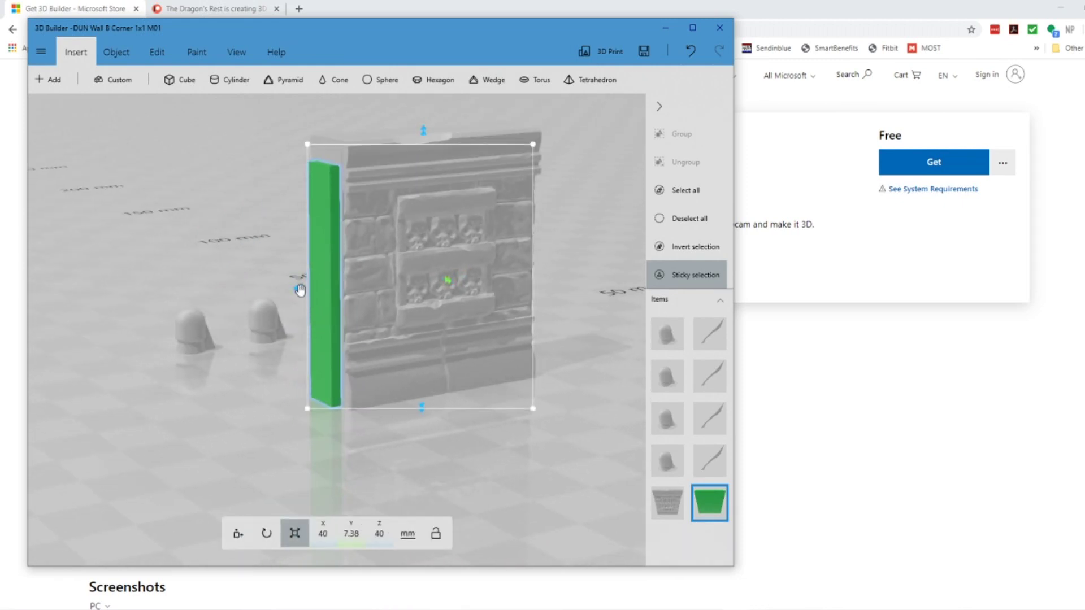
left_click_drag(298, 288, 309, 284)
scroll(322, 308, "up", 3)
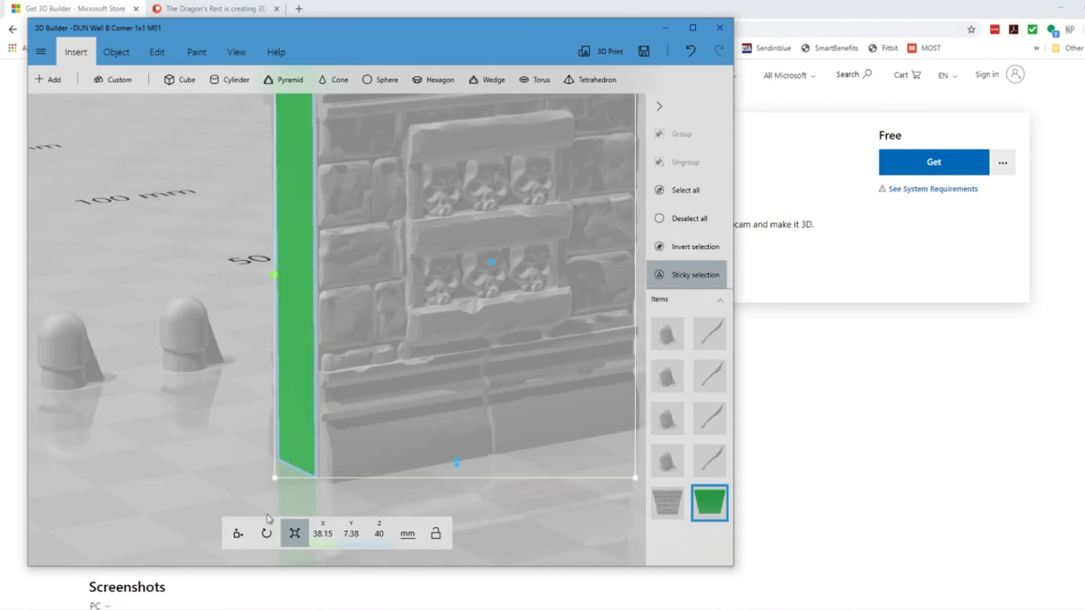
Compare the X sizes of the wall and the green block, and examine how the block sits at both wall ends
left_click(359, 373)
left_click(305, 358)
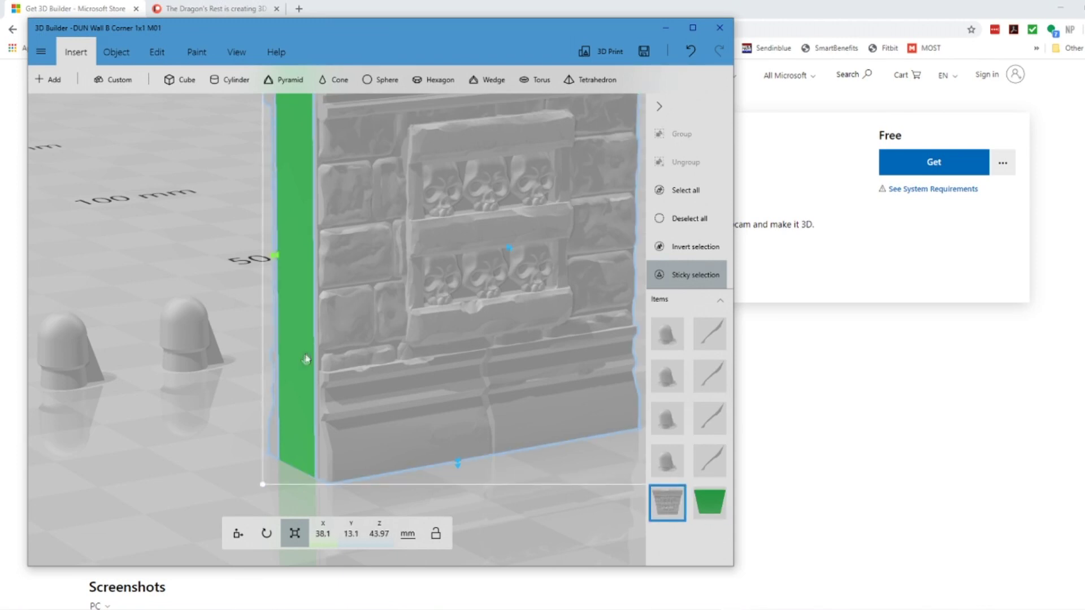
left_click(347, 358)
scroll(305, 347, "up", 5)
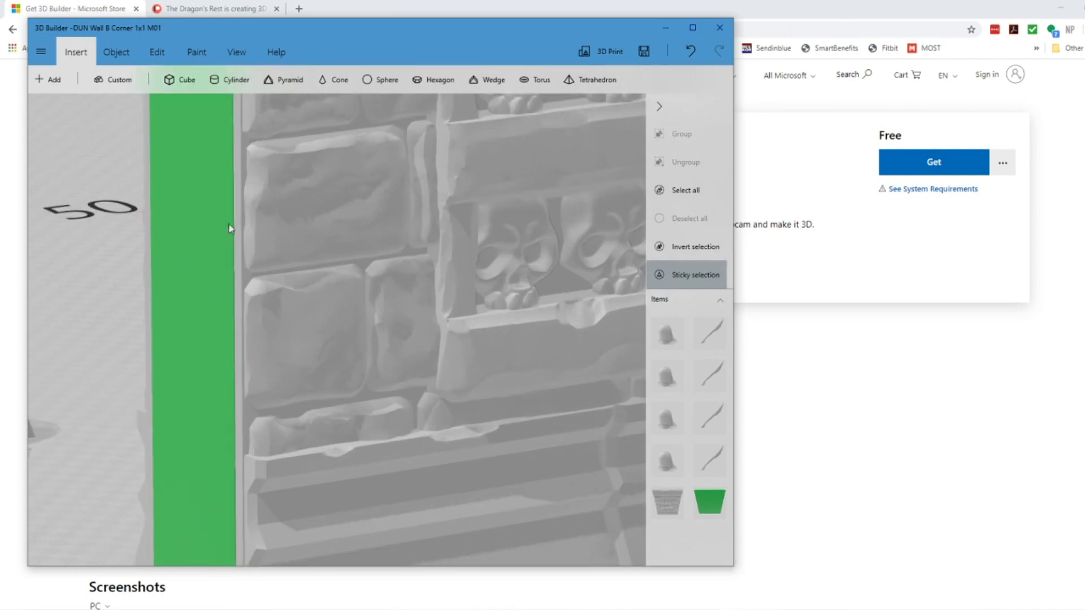
scroll(232, 222, "down", 6)
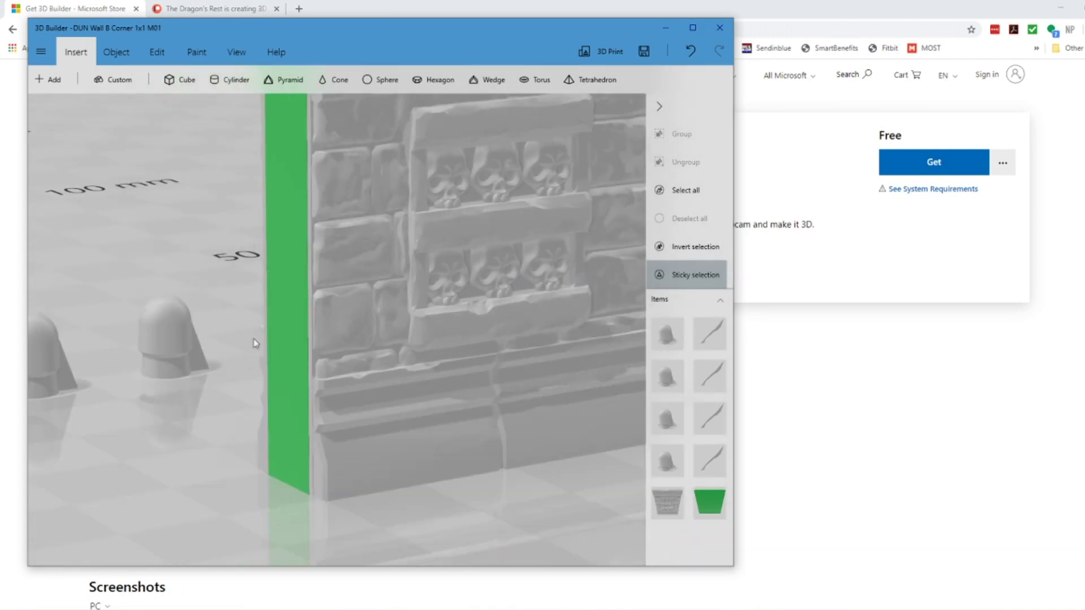
left_click_drag(213, 429, 0, 438)
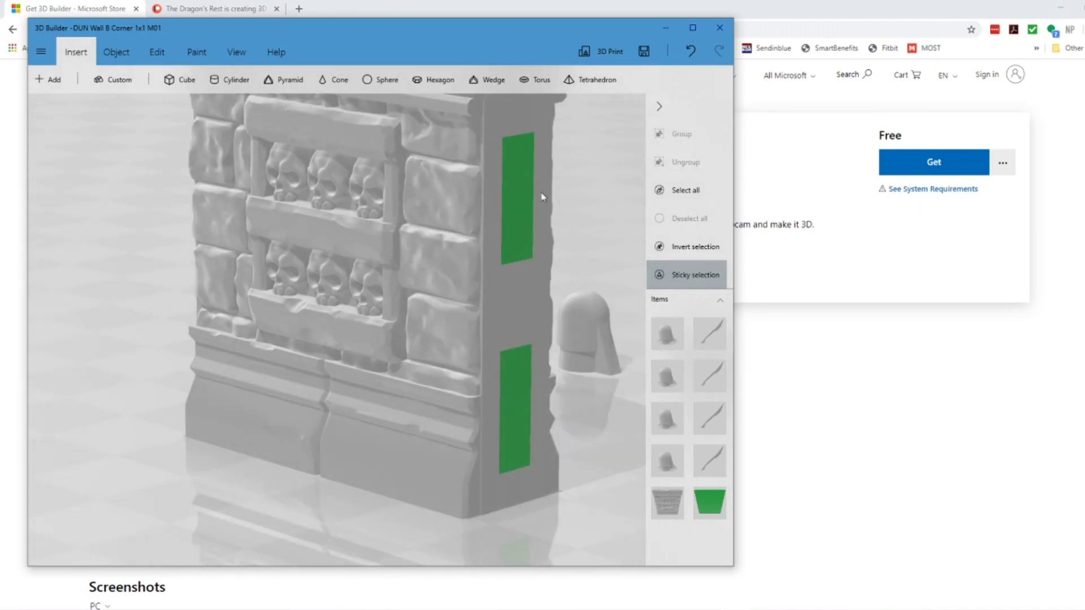
left_click_drag(391, 490, 586, 494)
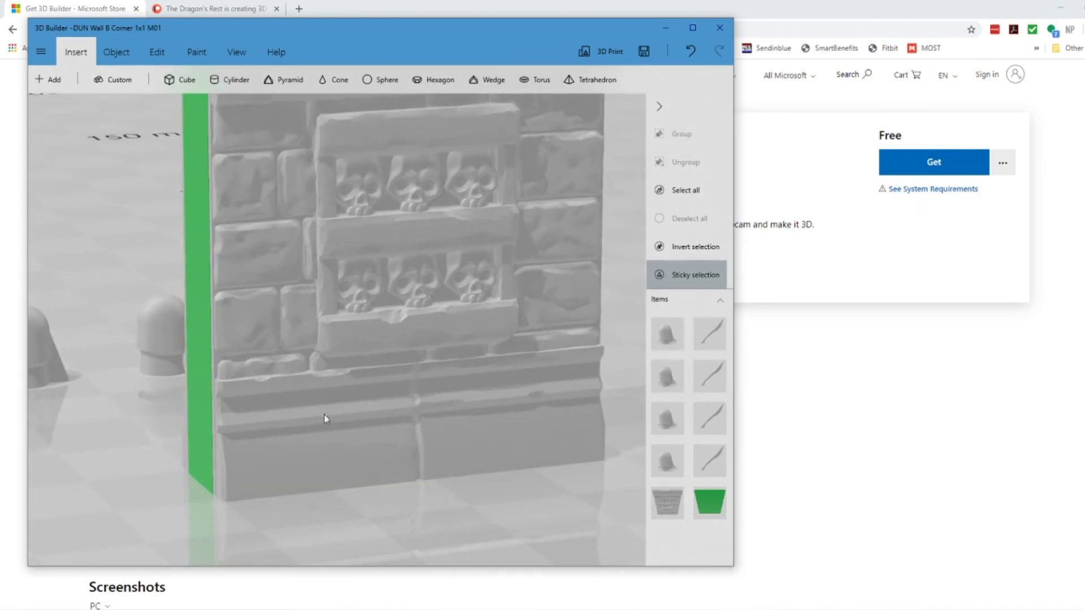
Reduce the green block's X size to about 38.09 mm so only the wall's side openings stay filled
left_click_drag(322, 417, 372, 428)
left_click(225, 305)
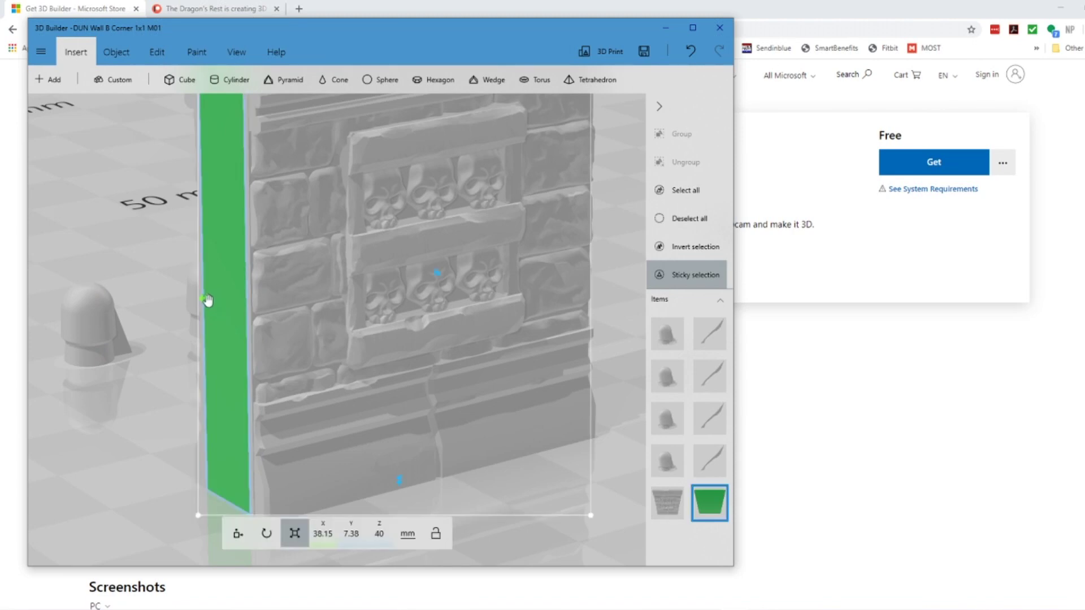
left_click_drag(204, 296, 203, 296)
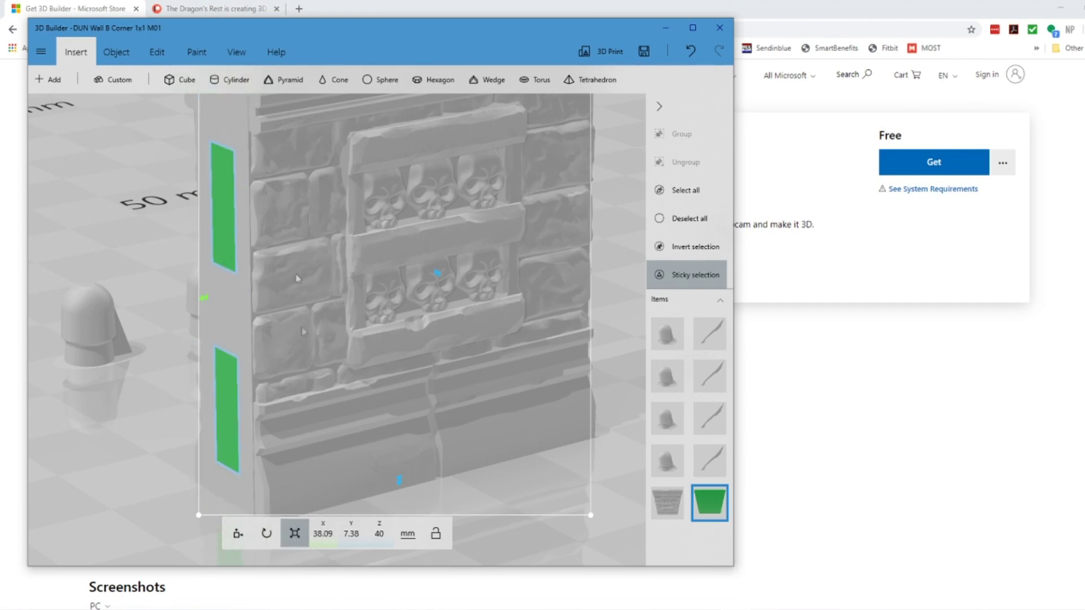
Merge the wall and the green filler block into a single object, then clear the selection
scroll(285, 362, "down", 4)
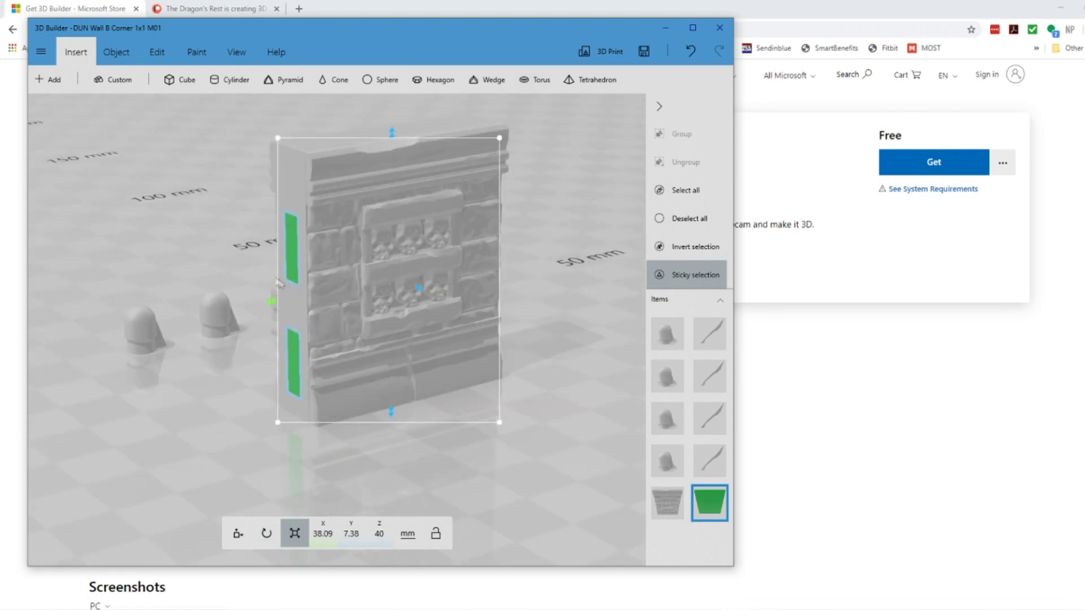
left_click(309, 179)
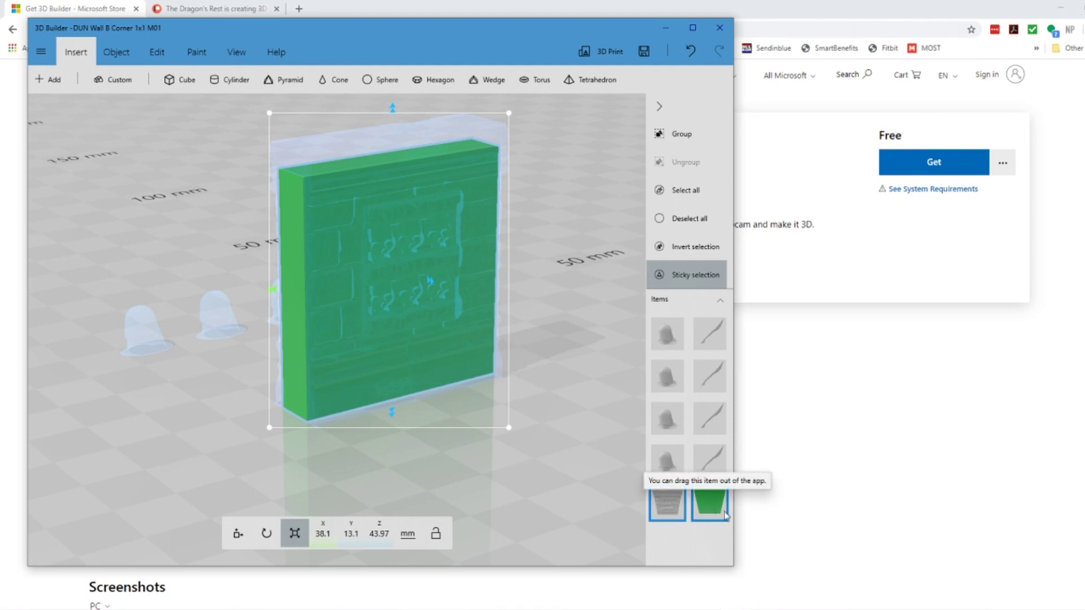
left_click(159, 57)
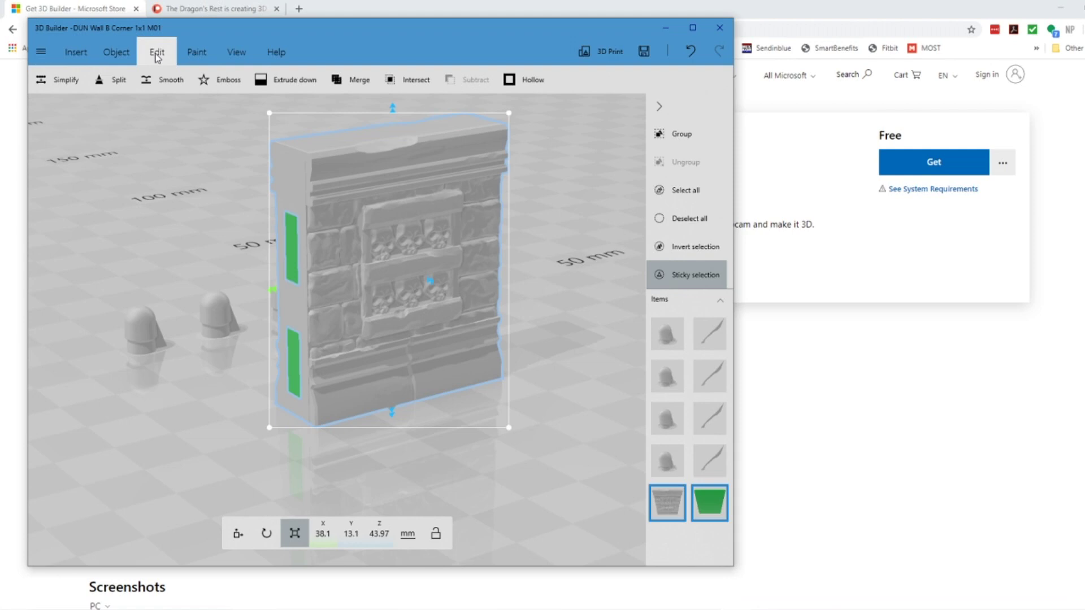
left_click(349, 83)
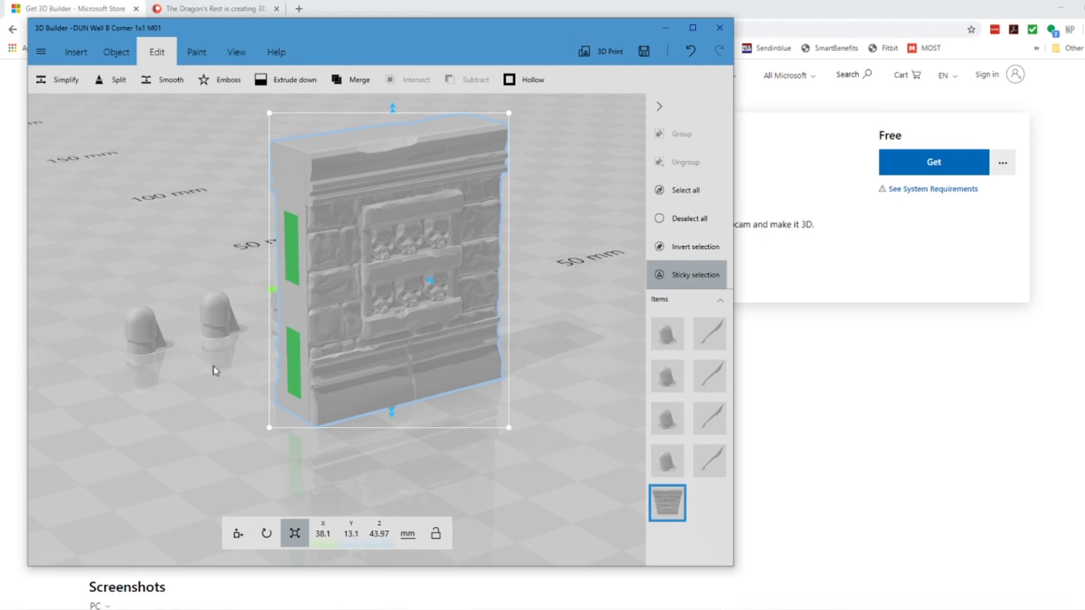
left_click(389, 290)
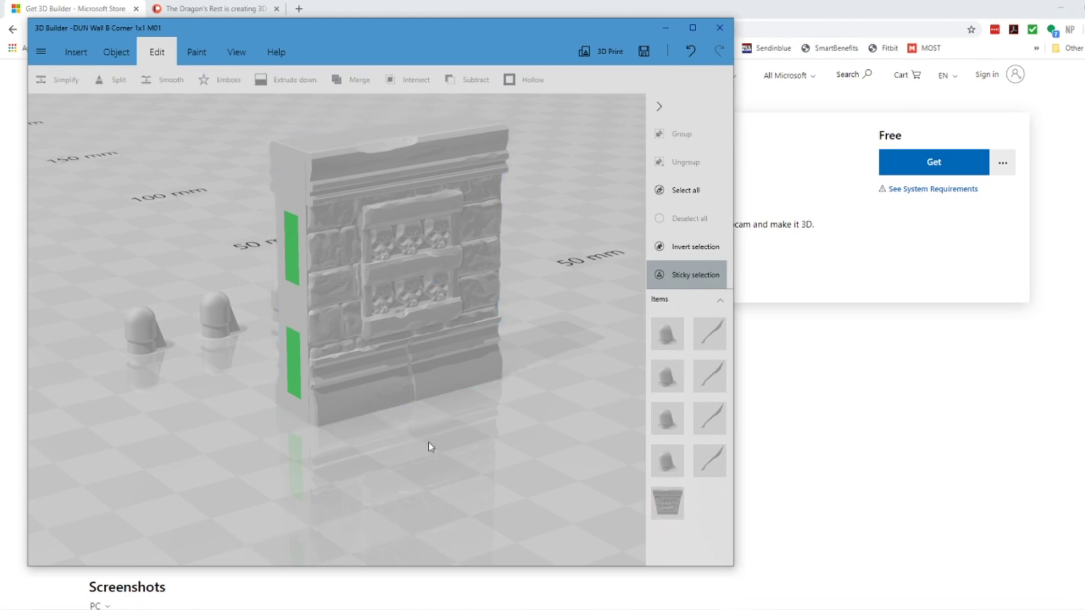
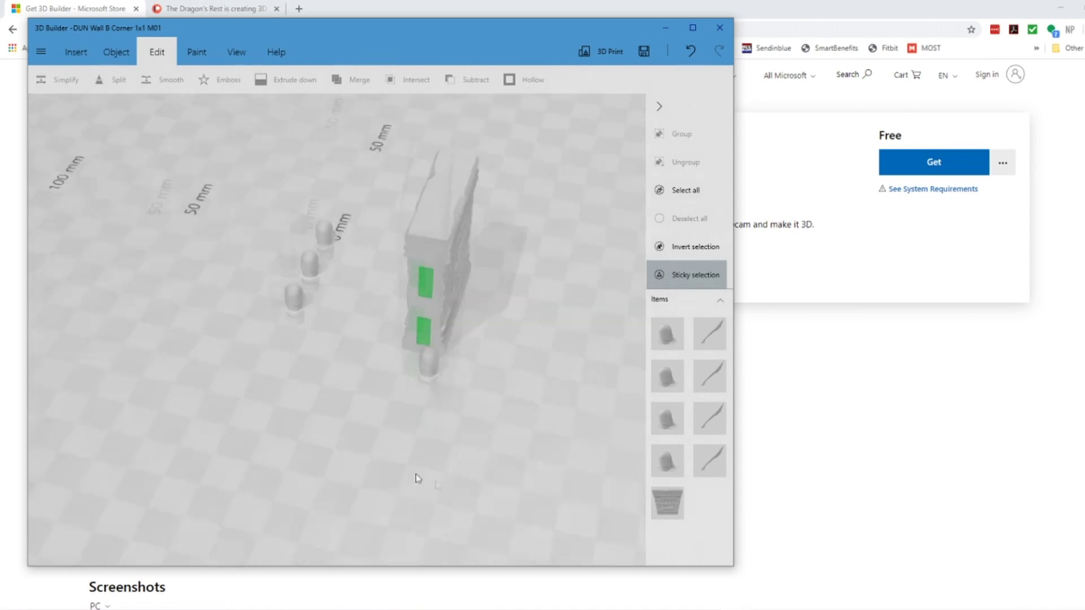
Position the magnet plug inside one end of the wall's base at about X -33.48, Y -34.89 mm
left_click(414, 357)
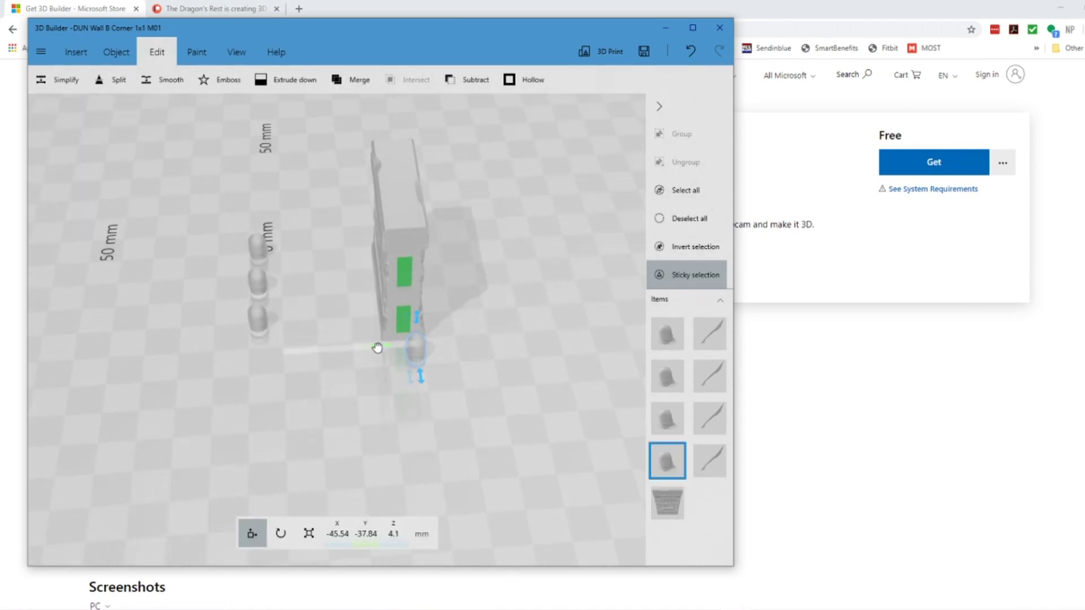
left_click_drag(493, 433, 441, 441)
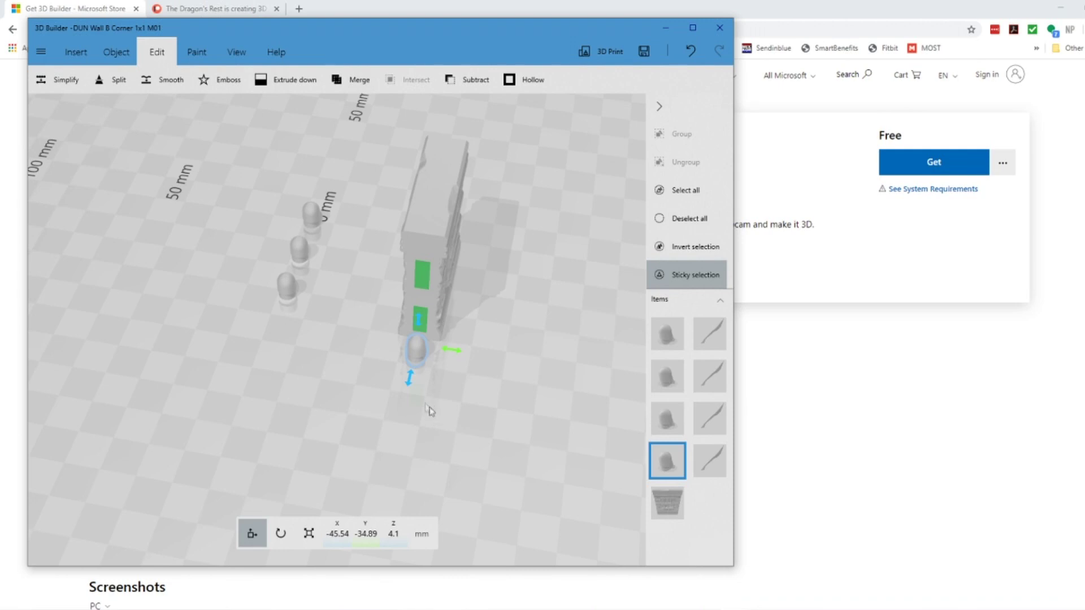
left_click_drag(443, 431, 451, 175)
left_click_drag(497, 450, 498, 387)
left_click_drag(418, 310, 424, 363)
left_click_drag(500, 428, 507, 558)
right_click_drag(462, 471, 441, 542)
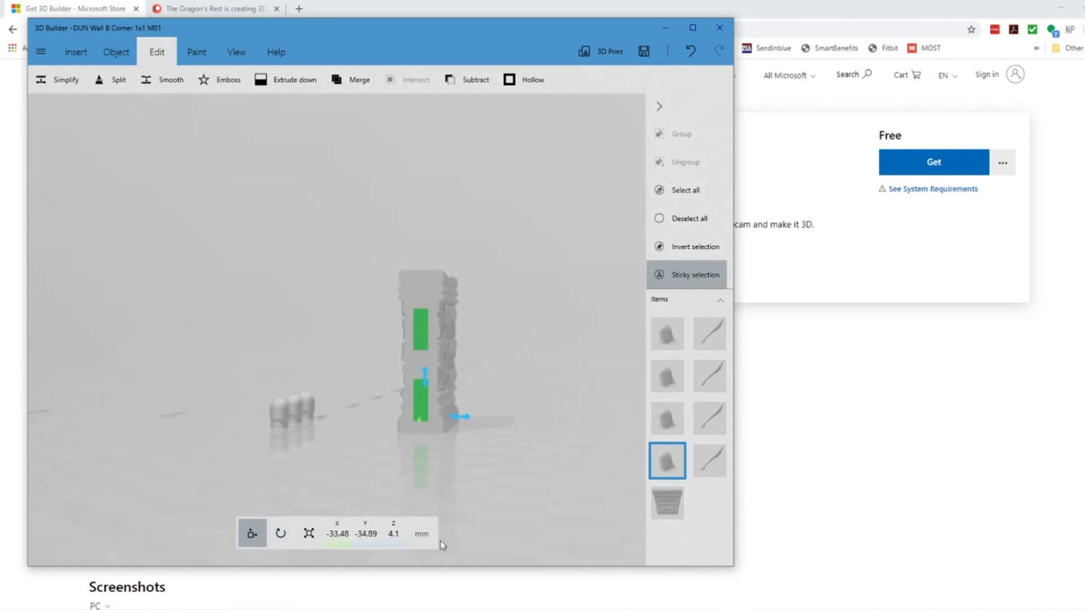
right_click_drag(269, 458, 257, 368)
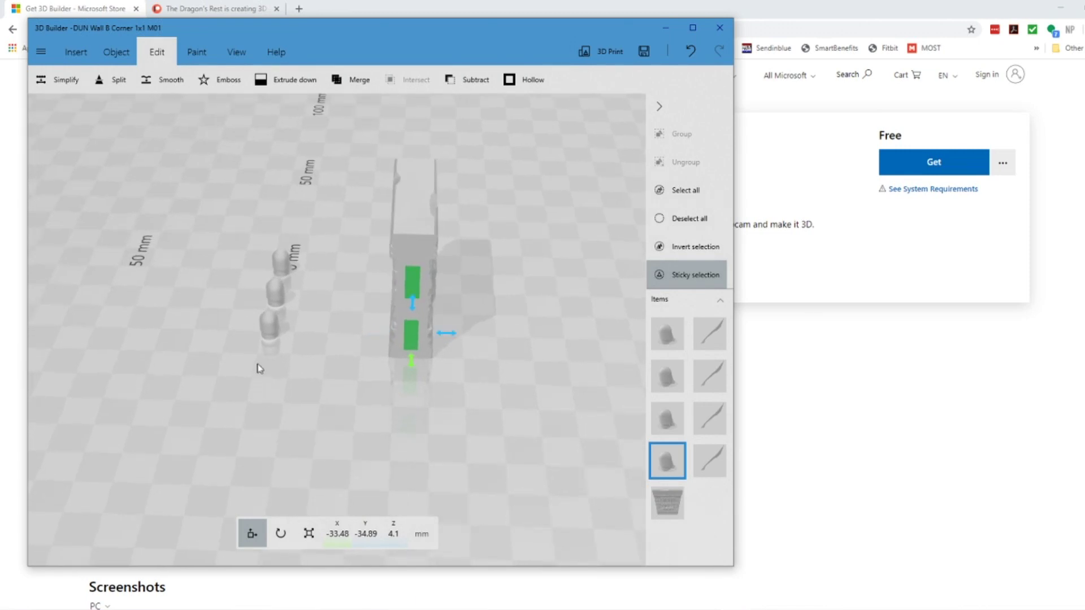
Rotate the nearest of the loose magnet plugs by 180 degrees of yaw
left_click(411, 341)
left_click(672, 502)
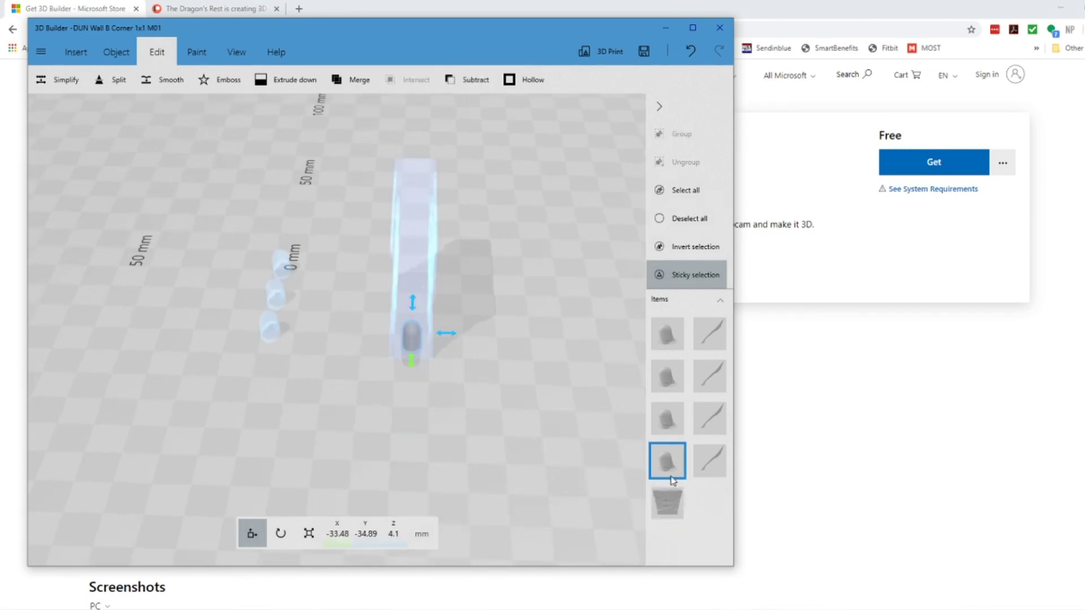
left_click(667, 463)
left_click(377, 398)
left_click(267, 323)
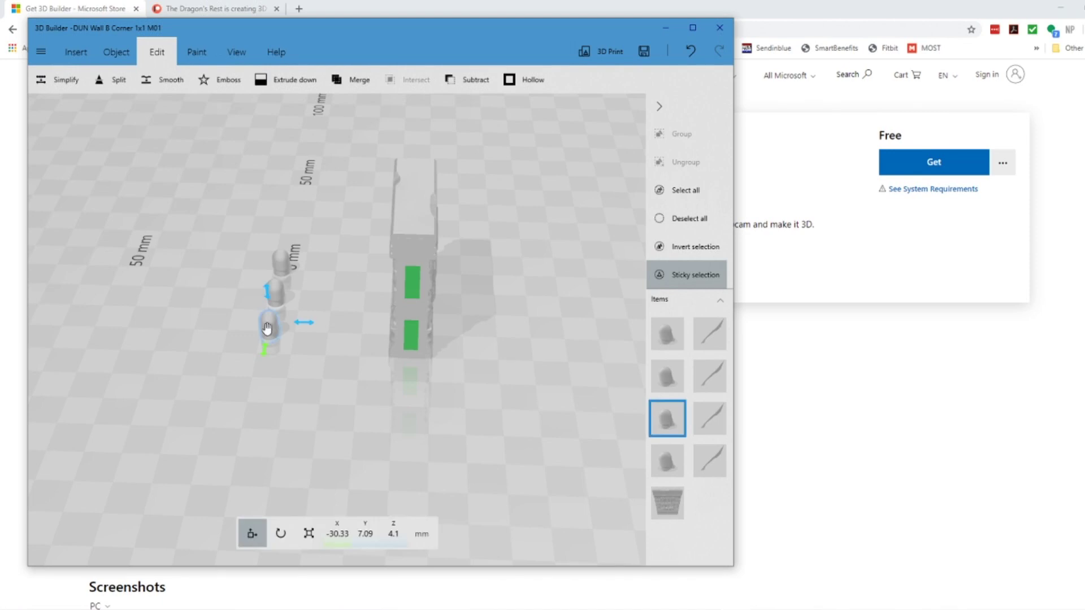
left_click_drag(310, 366, 285, 415)
right_click_drag(286, 419, 202, 419)
right_click_drag(356, 334, 253, 401)
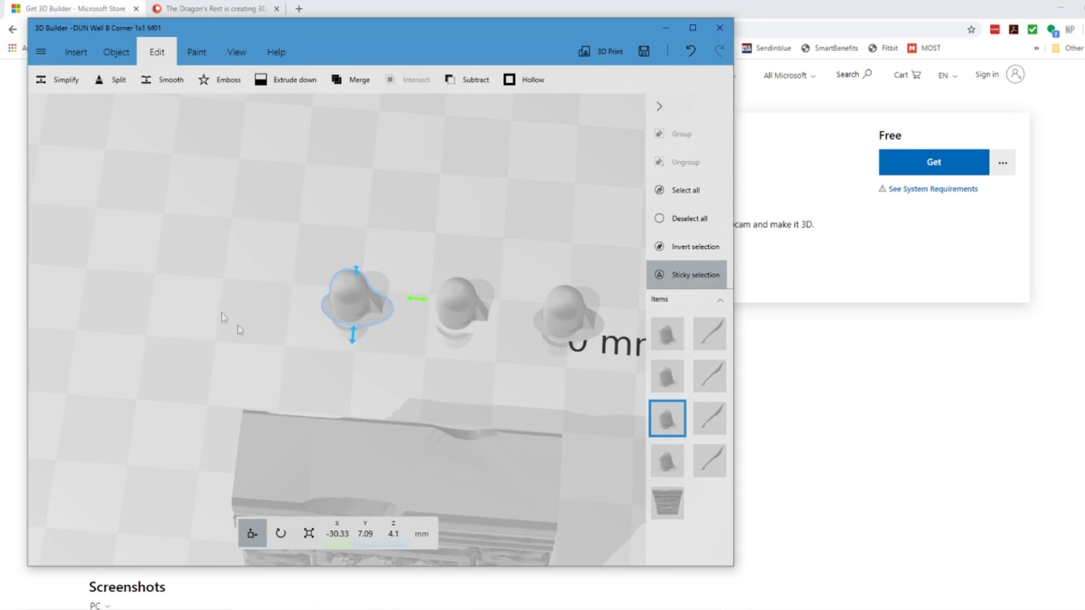
left_click(281, 533)
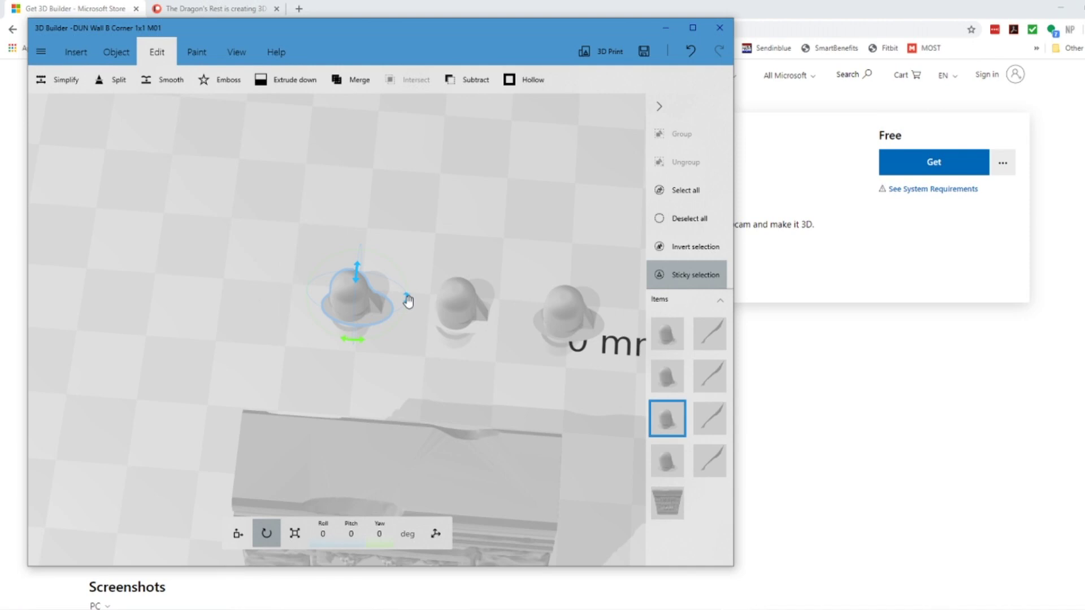
left_click(379, 534)
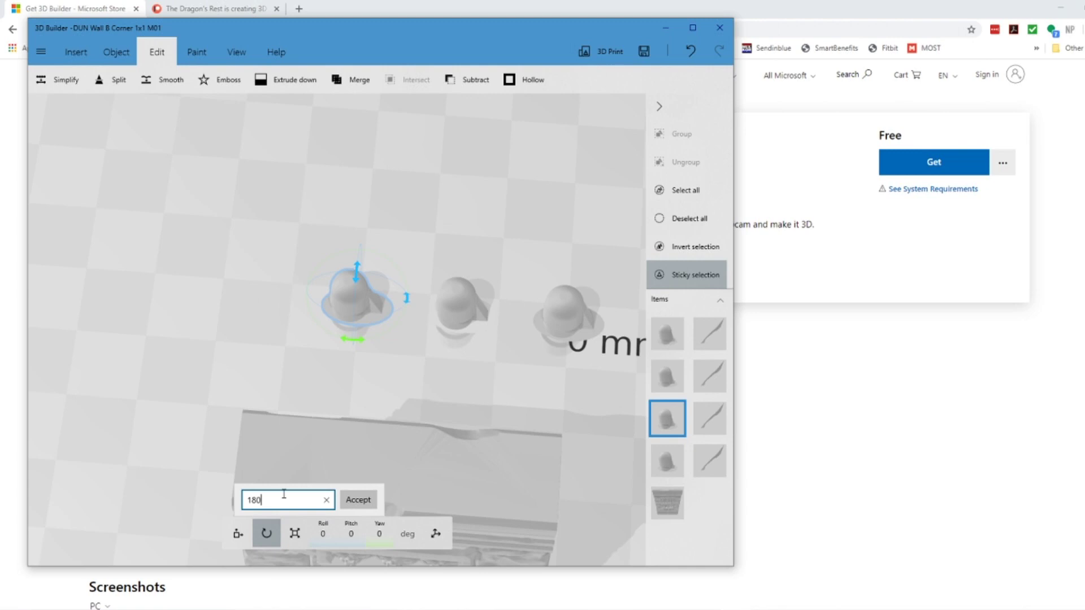
key("Return")
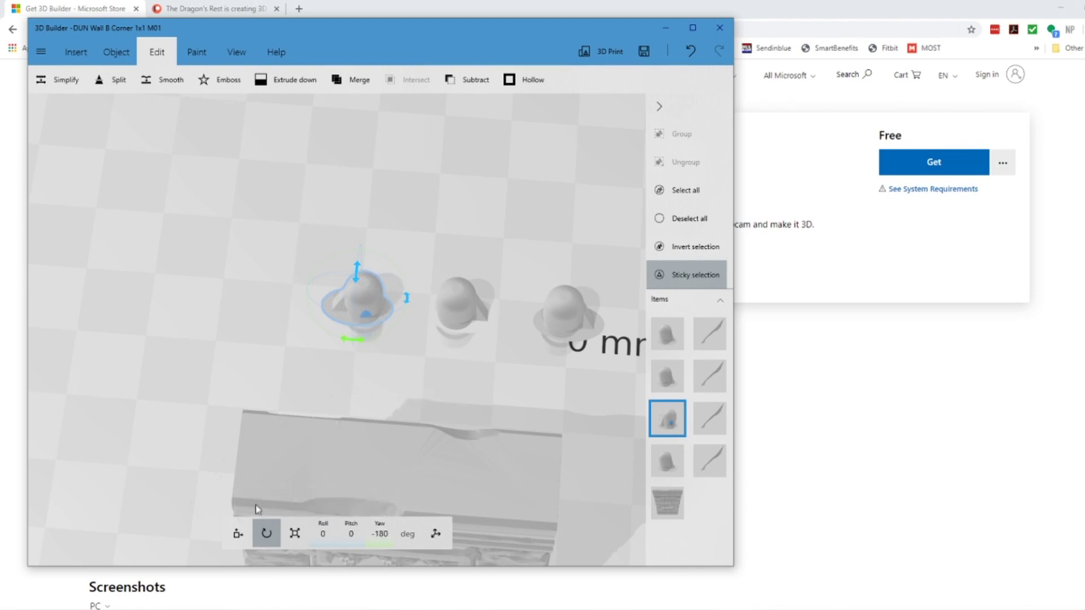
Move the rotated plug into the opposite end of the wall's base at about X -8.5, Y -34.89 mm
left_click(238, 534)
left_click_drag(353, 335, 339, 439)
left_click_drag(407, 396, 582, 423)
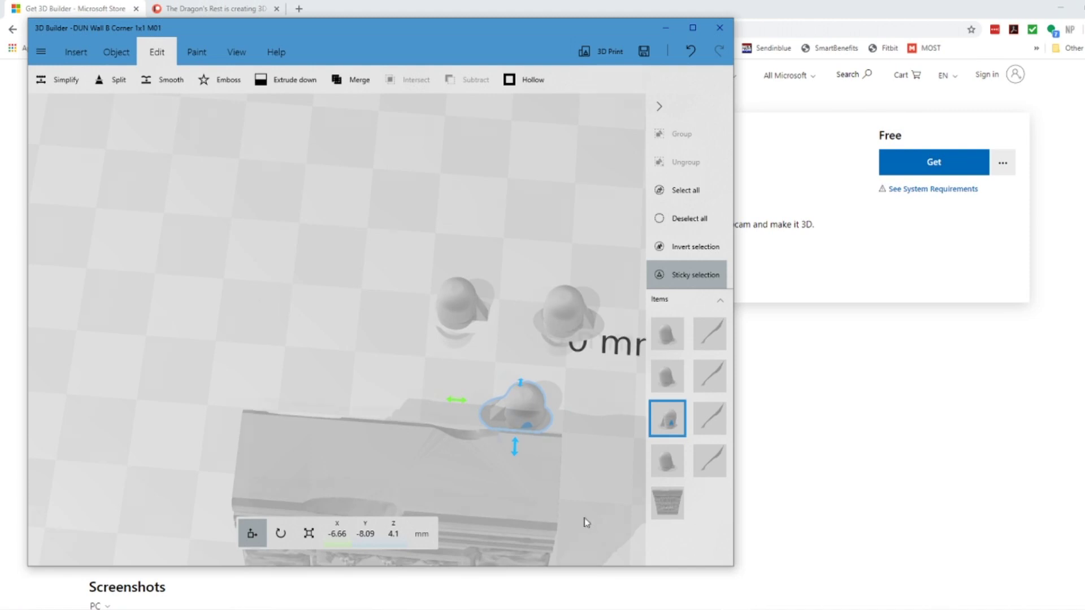
scroll(584, 517, "down", 3)
left_click_drag(582, 516, 501, 297)
left_click_drag(462, 363, 458, 367)
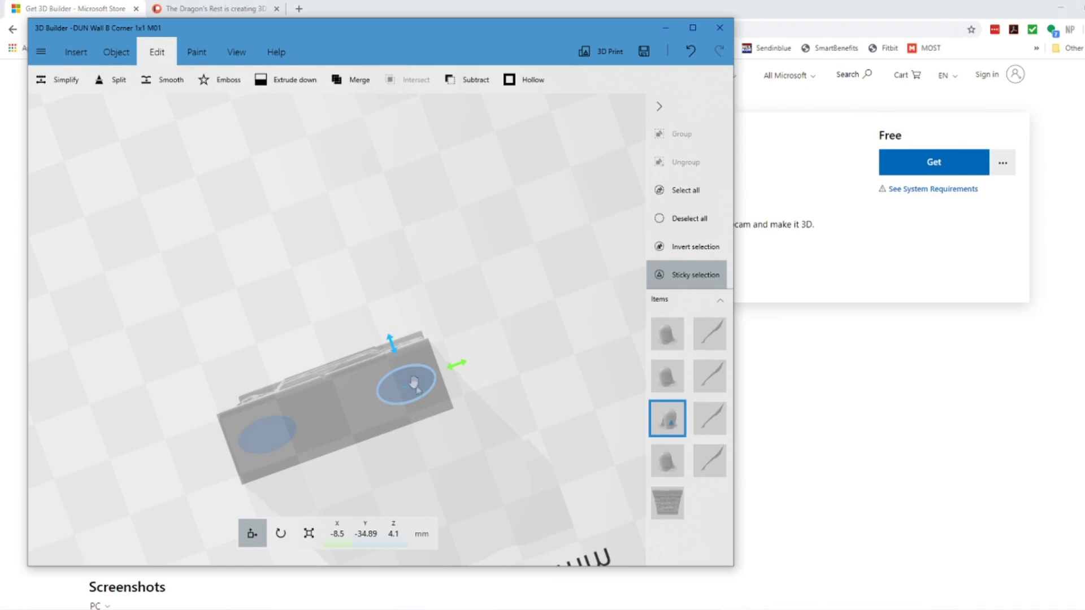
left_click_drag(456, 495, 484, 321)
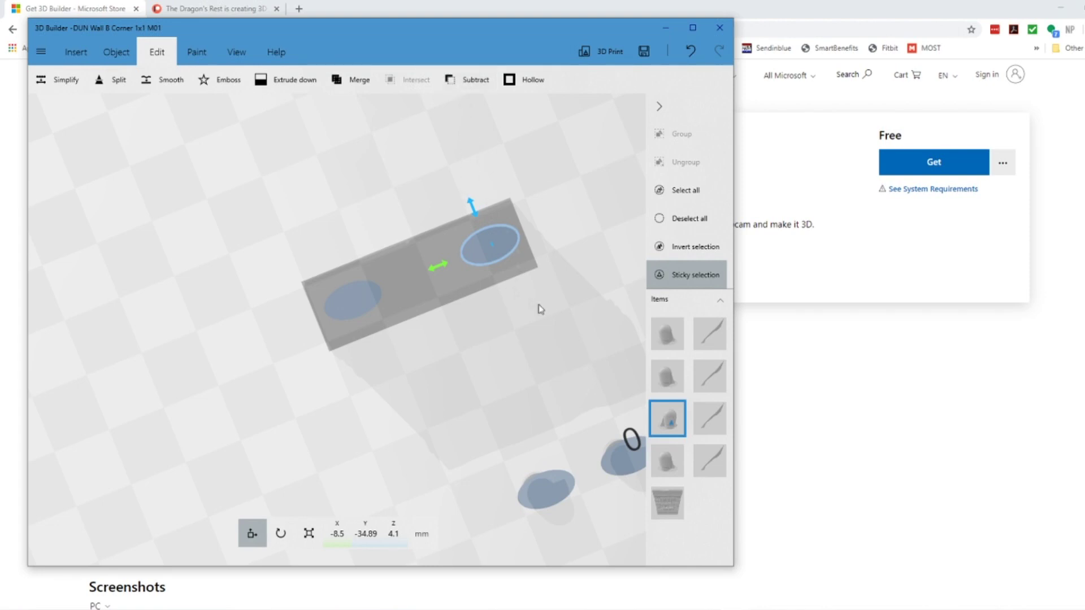
Merge the two plugs inside the wall into one object and subtract it from the wall
left_click(365, 304)
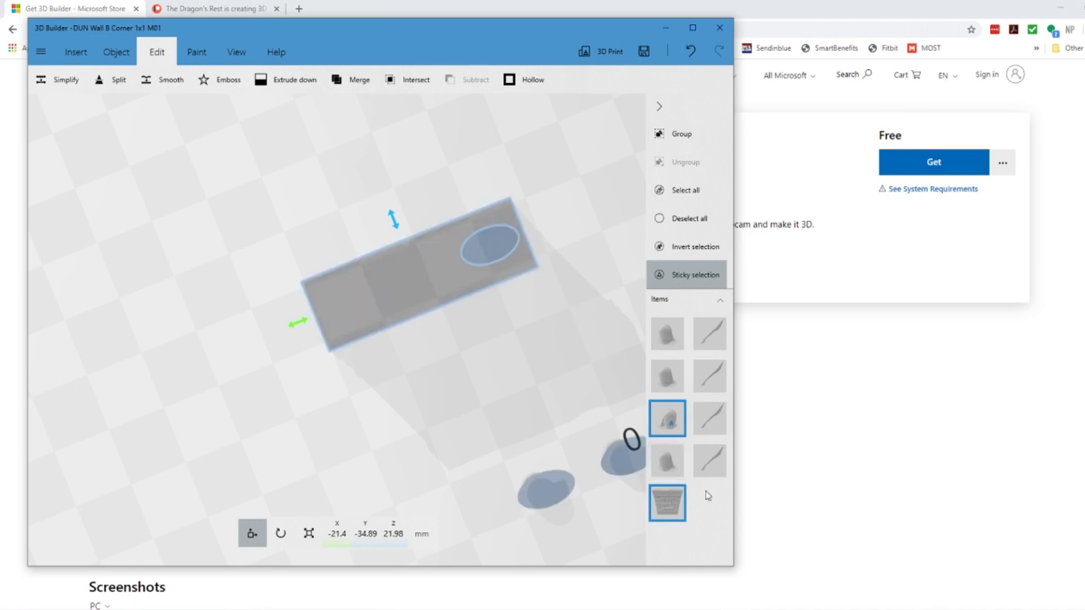
left_click(669, 464)
left_click(675, 517)
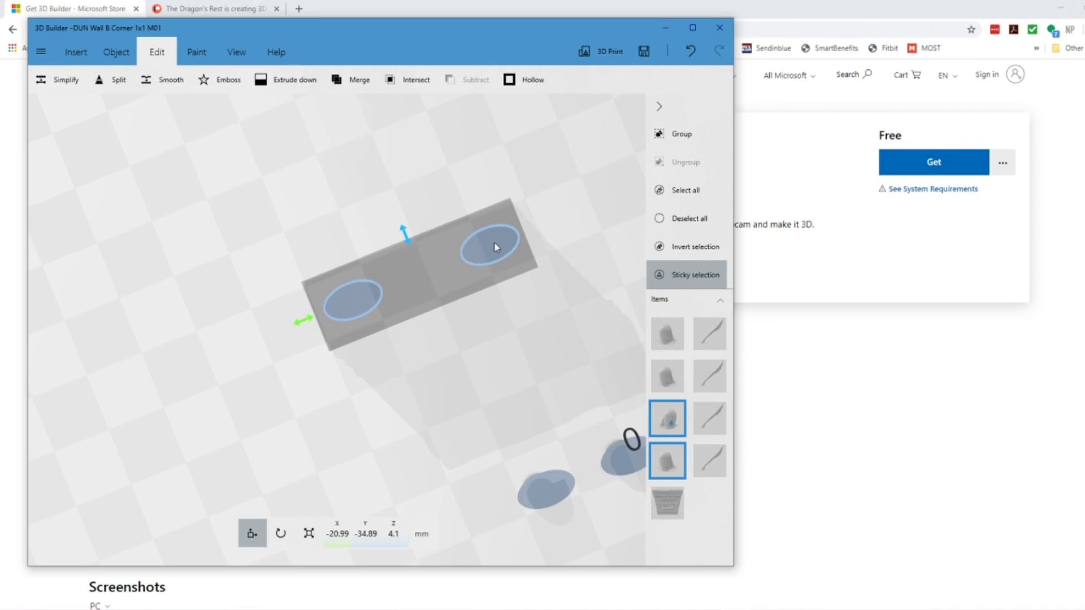
left_click(350, 85)
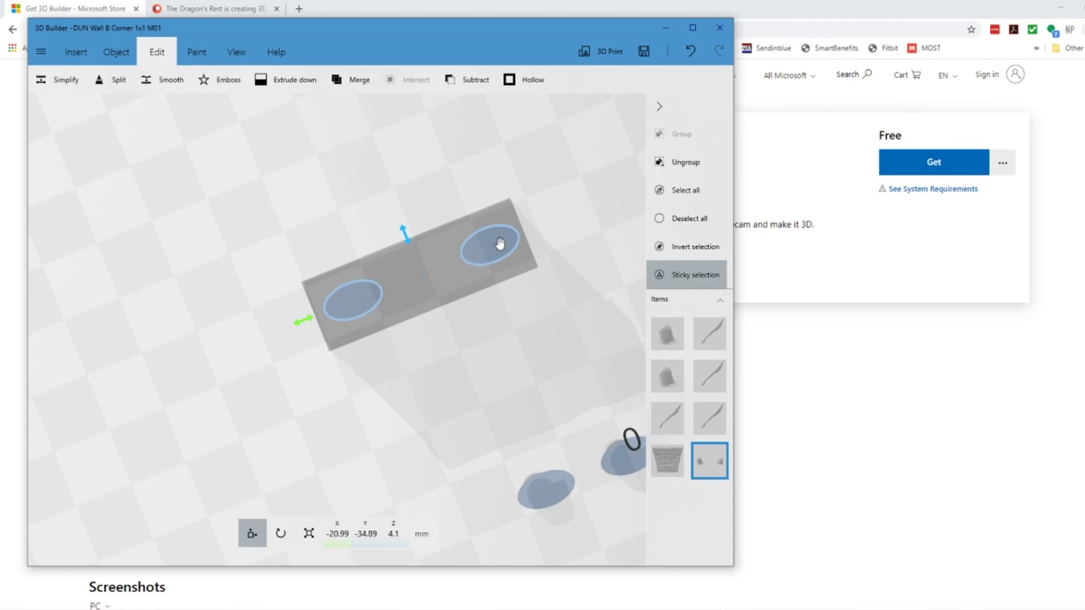
left_click(469, 82)
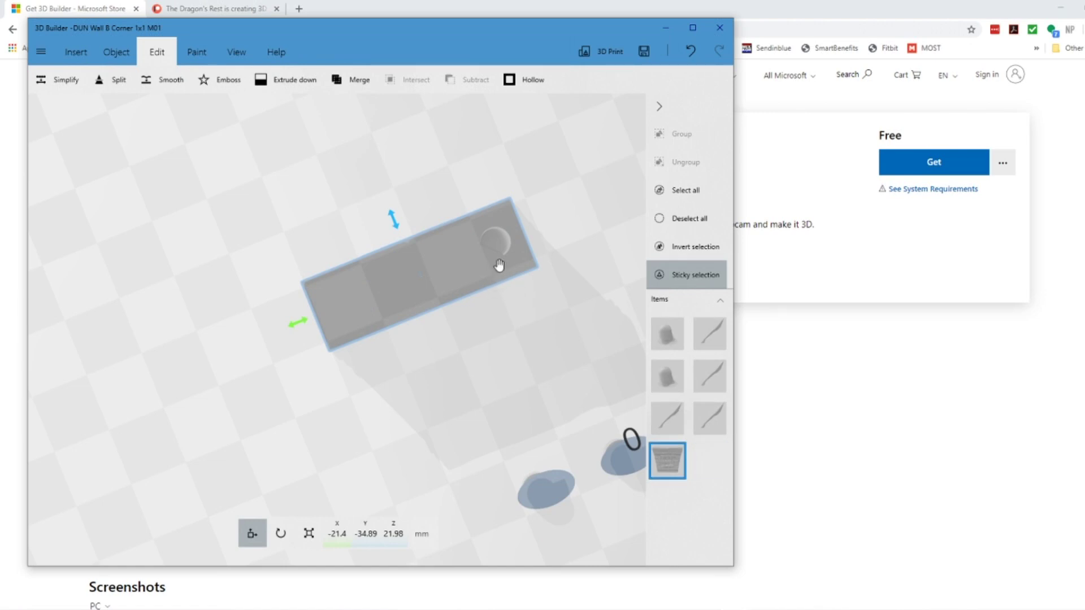
Examine the wall's underside for both magnet holes, and inspect the wall's lower front edge
scroll(496, 266, "up", 2)
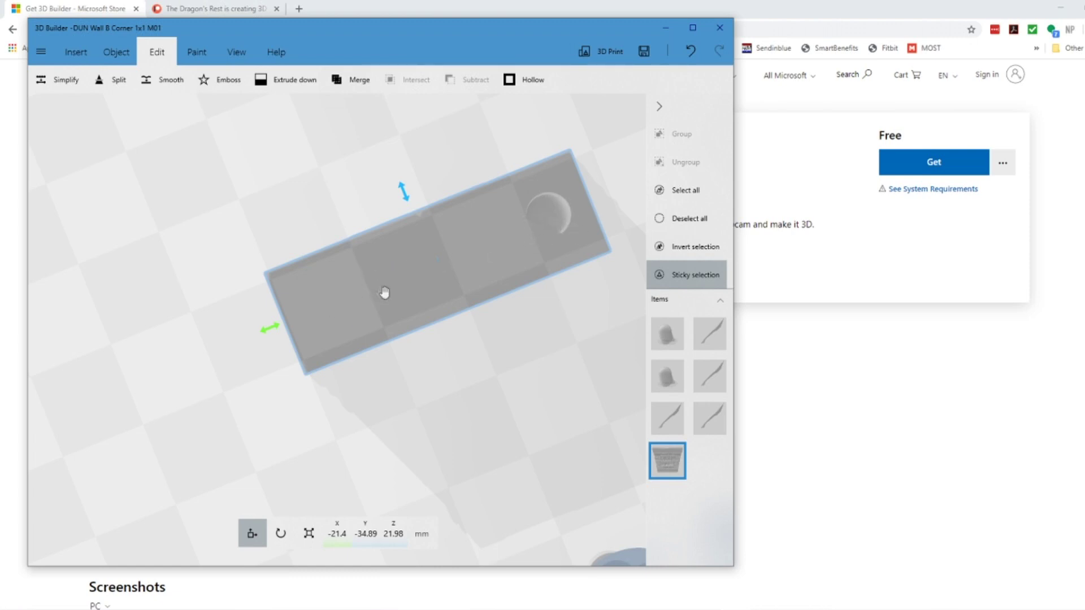
scroll(524, 344, "up", 1)
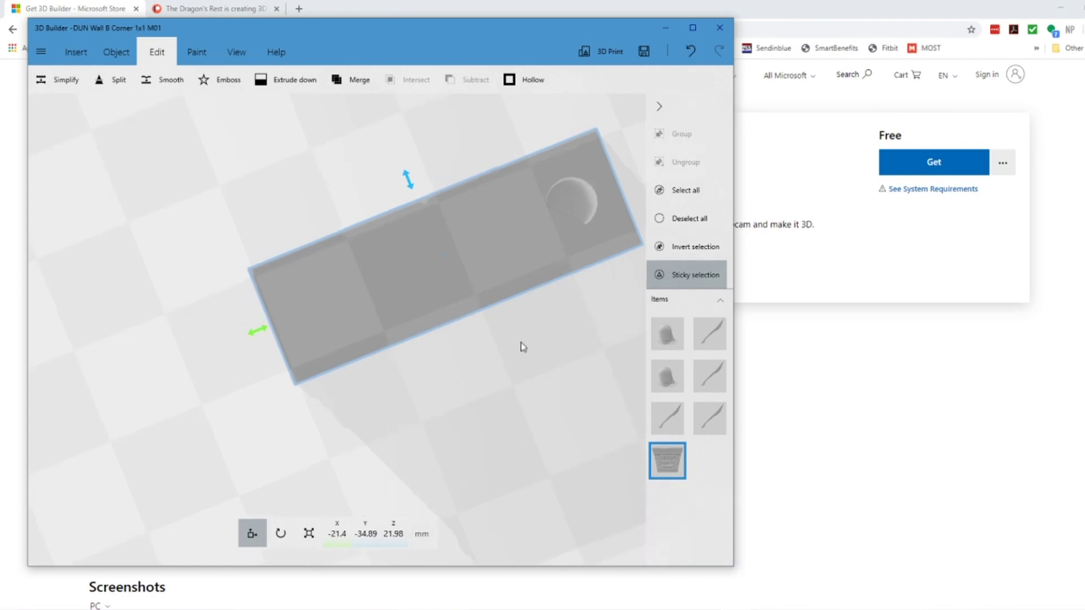
left_click_drag(514, 343, 532, 408)
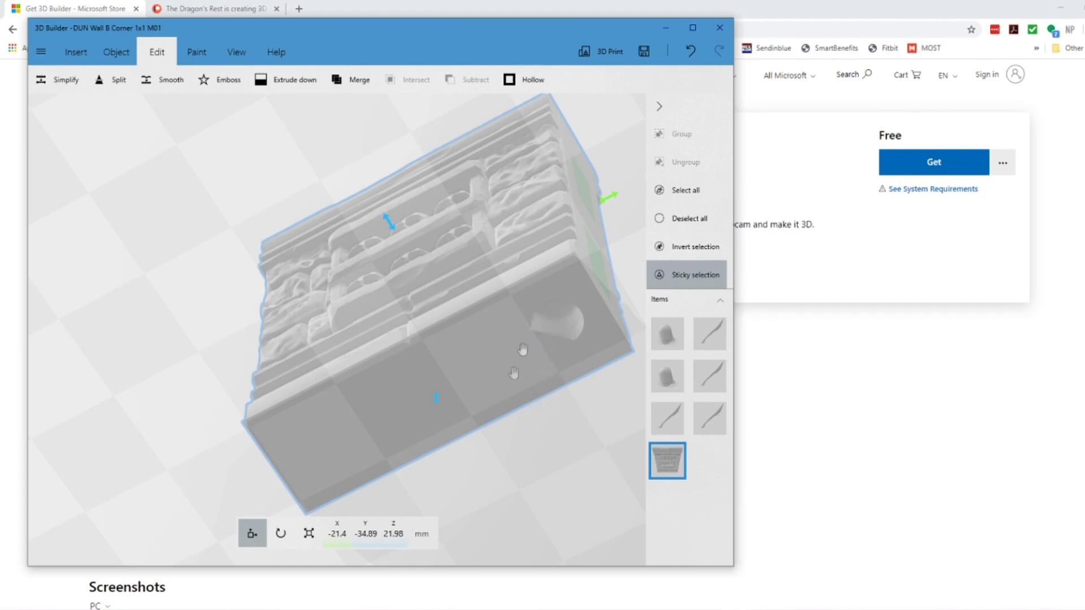
scroll(539, 432, "down", 3)
right_click_drag(542, 389, 536, 327)
left_click_drag(542, 353, 588, 489)
scroll(571, 474, "down", 3)
left_click_drag(464, 444, 432, 448)
scroll(464, 472, "up", 3)
right_click_drag(502, 508, 526, 405)
left_click_drag(485, 416, 264, 214)
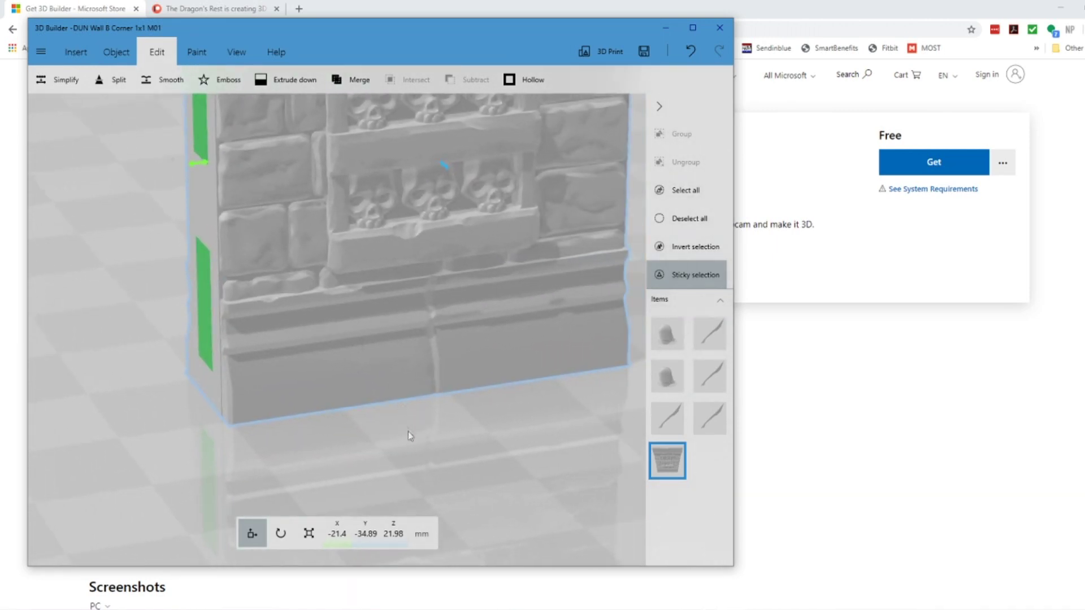
Split a thin slice off the wall's underside with the cutting plane at about 21.87 mm, keeping the top part
left_click(119, 80)
left_click_drag(208, 213, 237, 450)
right_click_drag(351, 456, 554, 402)
scroll(554, 401, "up", 3)
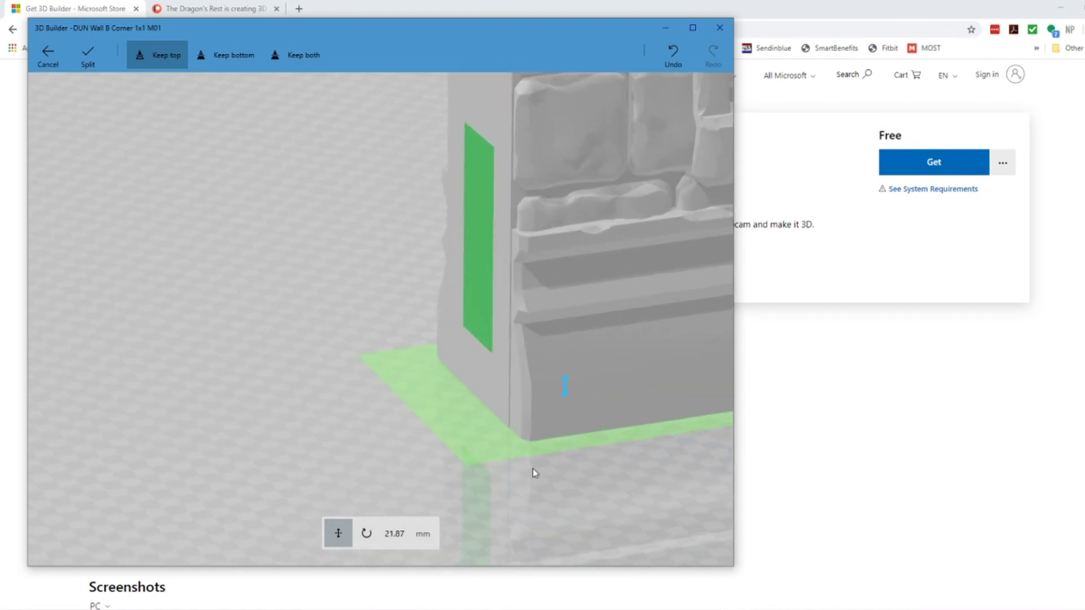
left_click_drag(477, 443, 469, 483)
left_click(87, 56)
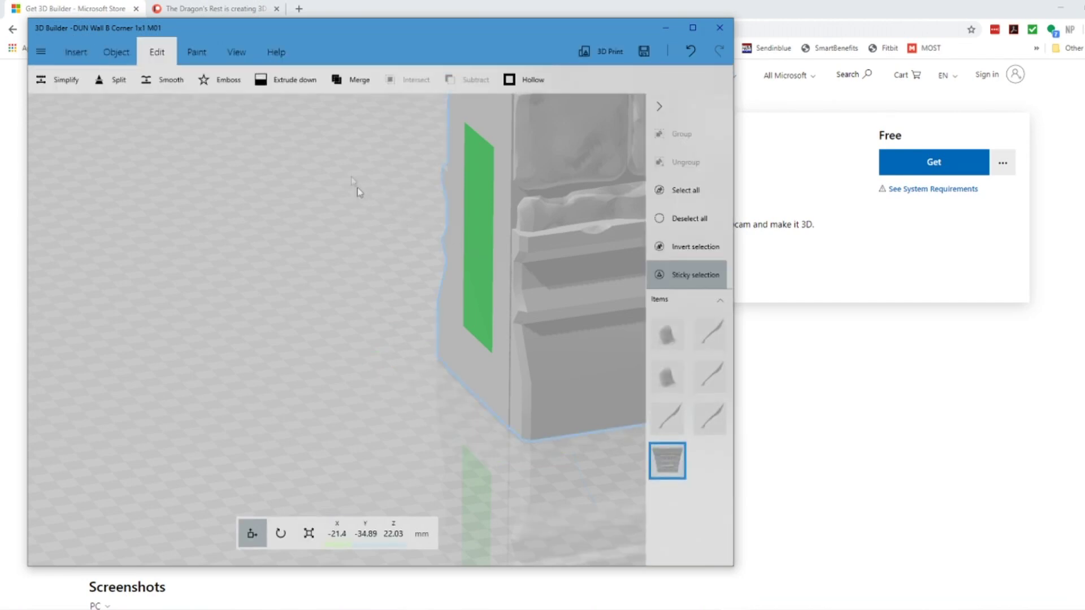
Lower the trimmed wall onto the build plate, to about Z 21.93 mm
right_click_drag(382, 288, 89, 358)
scroll(121, 344, "down", 5)
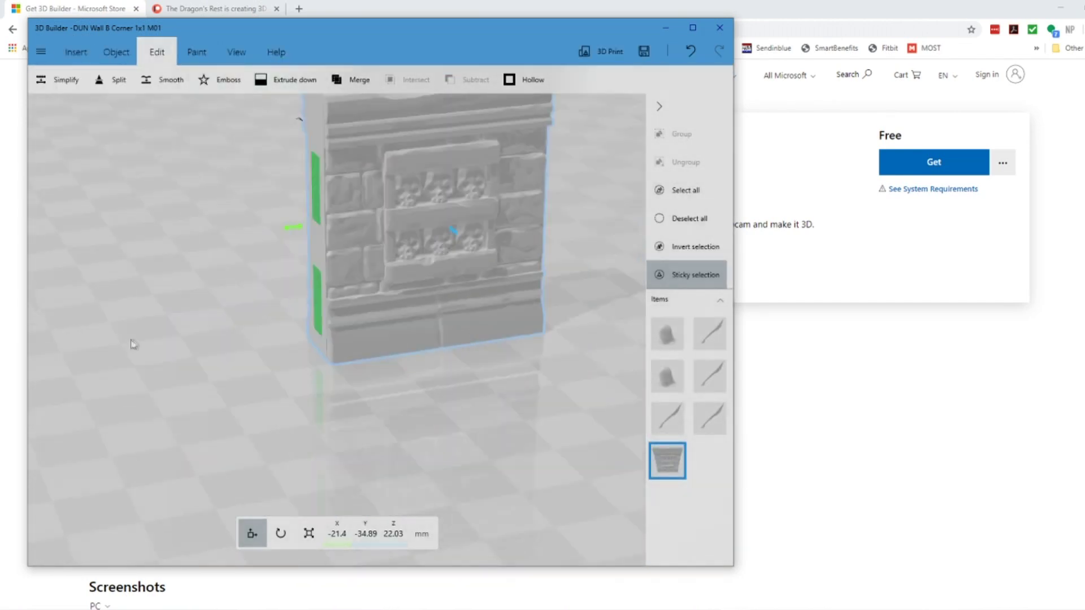
left_click_drag(369, 414, 369, 421)
scroll(370, 412, "down", 3)
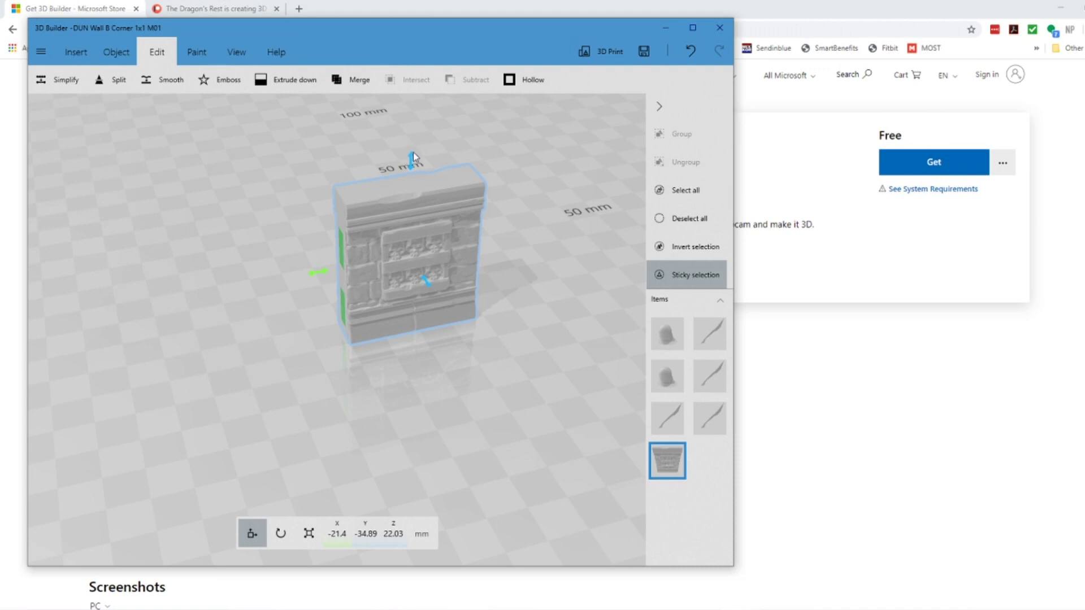
left_click_drag(411, 158, 411, 166)
Examine the two magnet holes in the trimmed wall's underside from below, then view its front
scroll(433, 363, "up", 5)
left_click_drag(494, 444, 414, 148)
left_click_drag(521, 229, 511, 291)
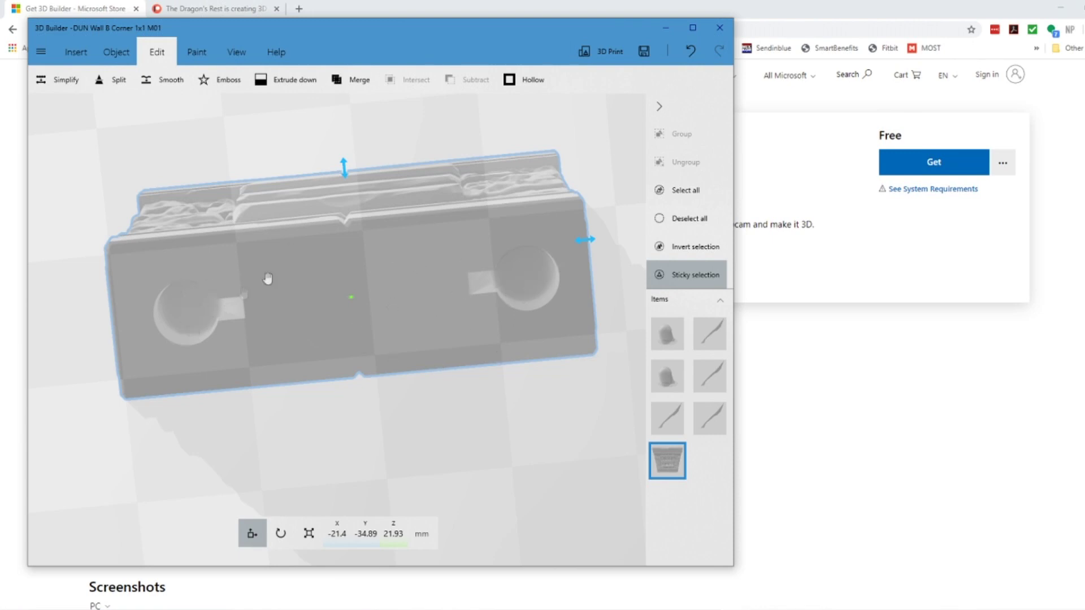
scroll(432, 355, "up", 1)
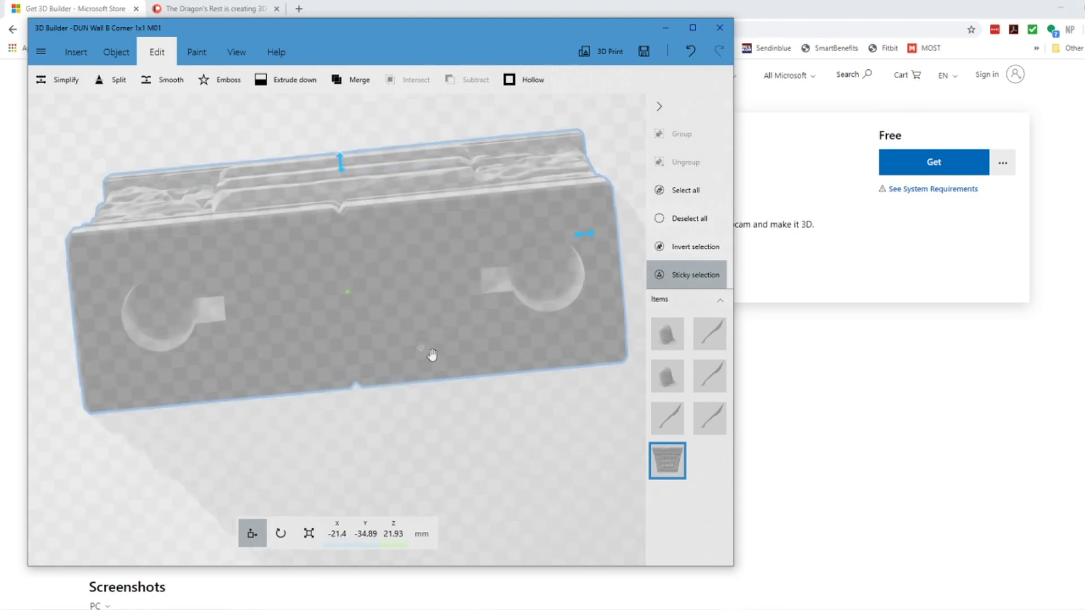
scroll(439, 344, "up", 2)
scroll(446, 340, "down", 4)
left_click_drag(446, 396, 522, 590)
mouse_move(459, 418)
left_mouse_down()
mouse_move(462, 456)
mouse_move(448, 420)
left_mouse_up()
Open the save-as dialog for the finished wall and review the available file formats
left_click(43, 52)
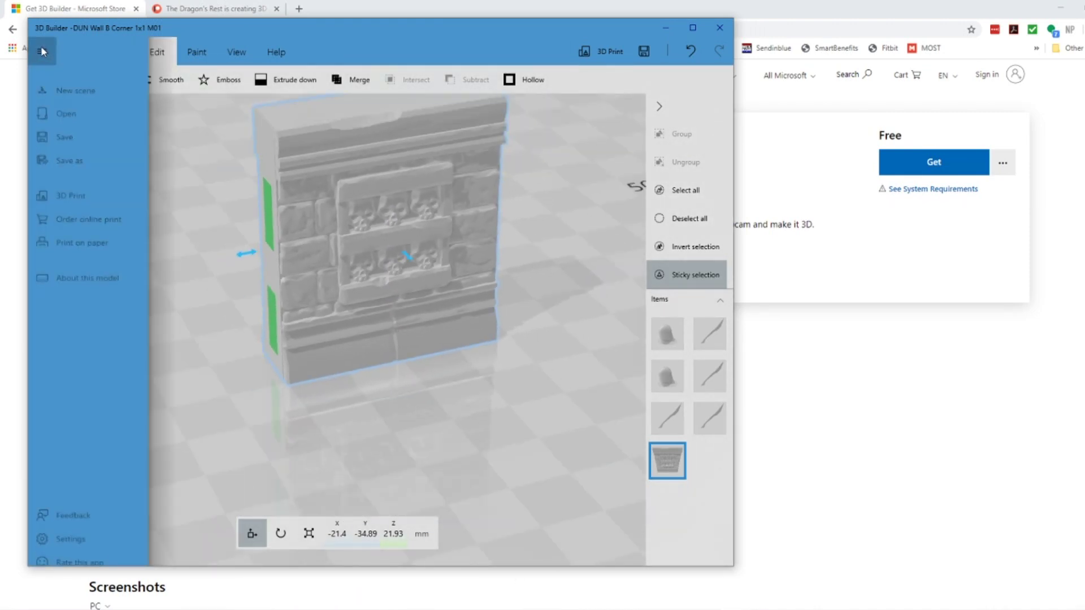
left_click(68, 161)
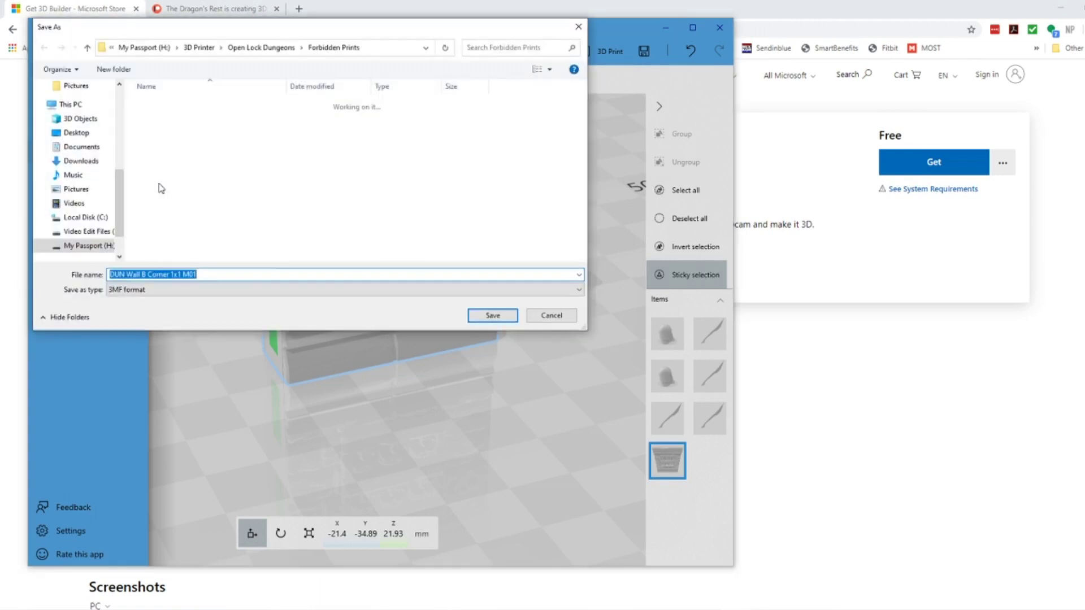
left_click(140, 291)
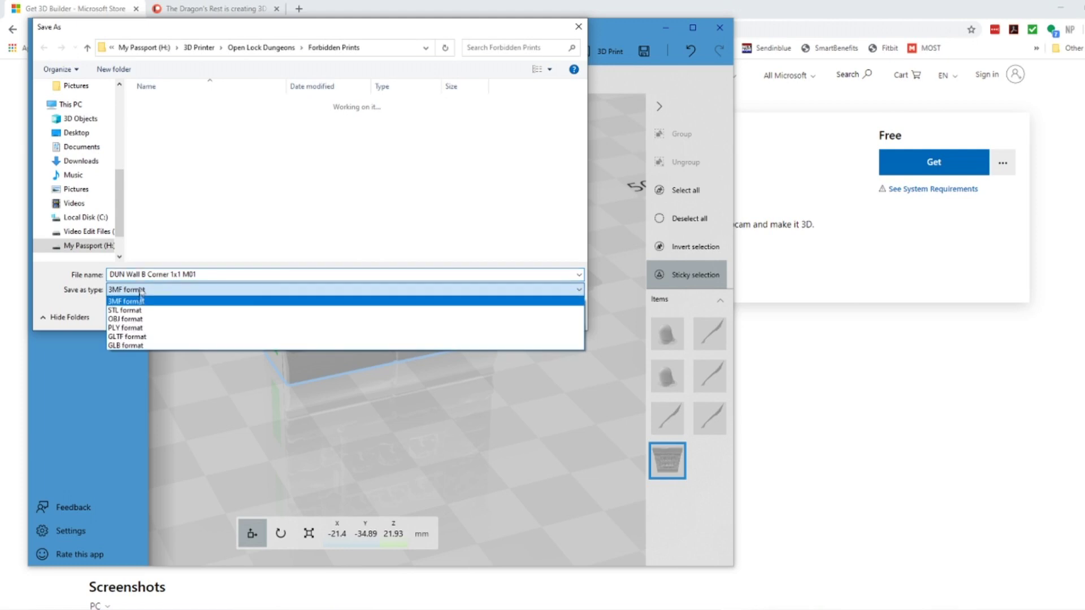
left_click(136, 317)
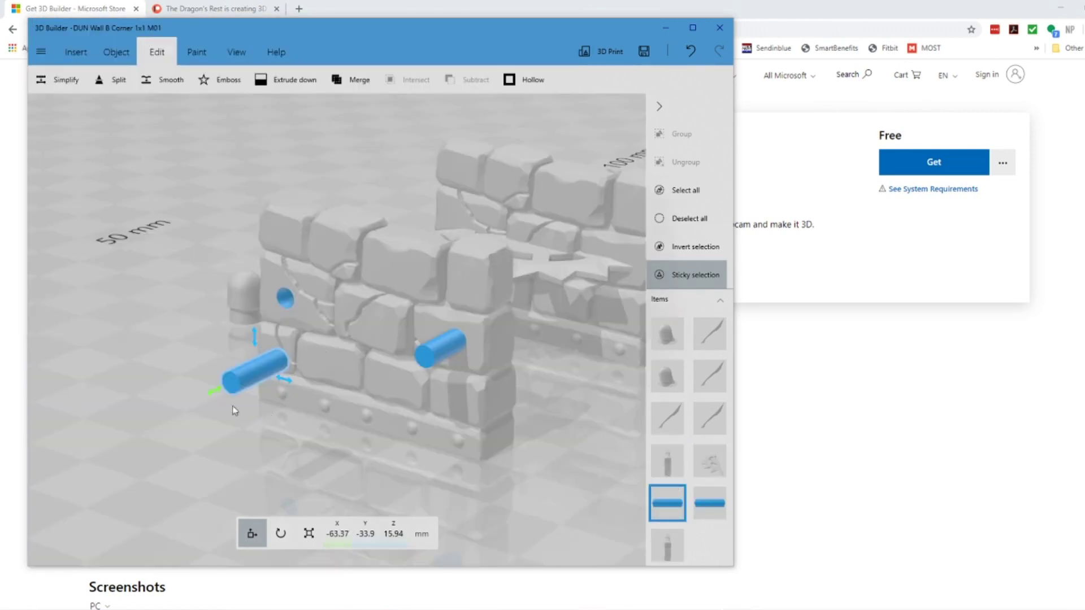
Move the protruding blue cylinder through the brick wall at about X -42.55 mm and subtract it to cut a round hole
left_click_drag(215, 389, 319, 346)
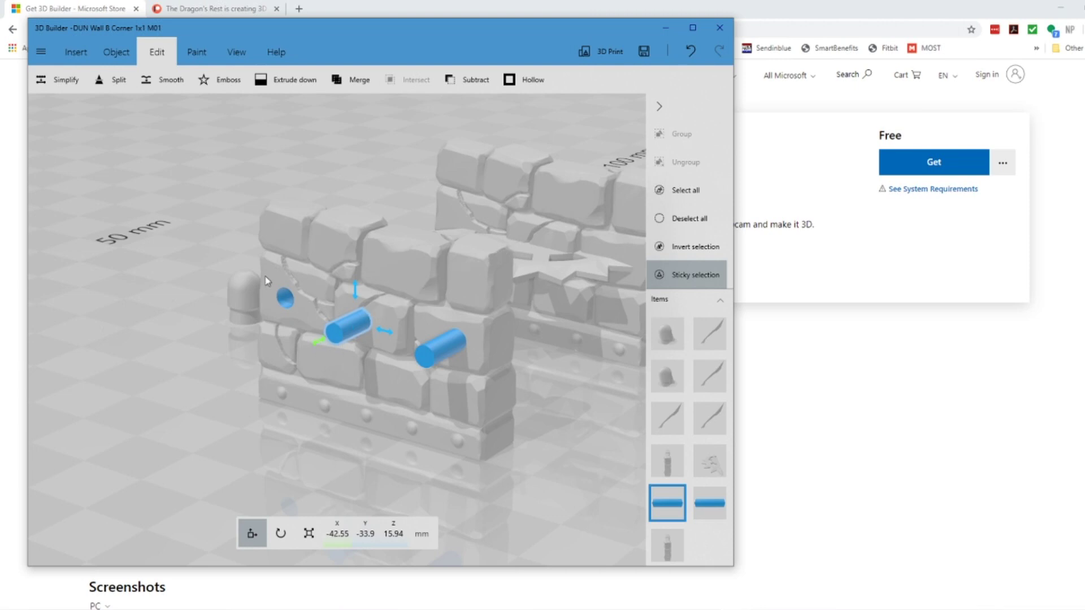
left_click(469, 81)
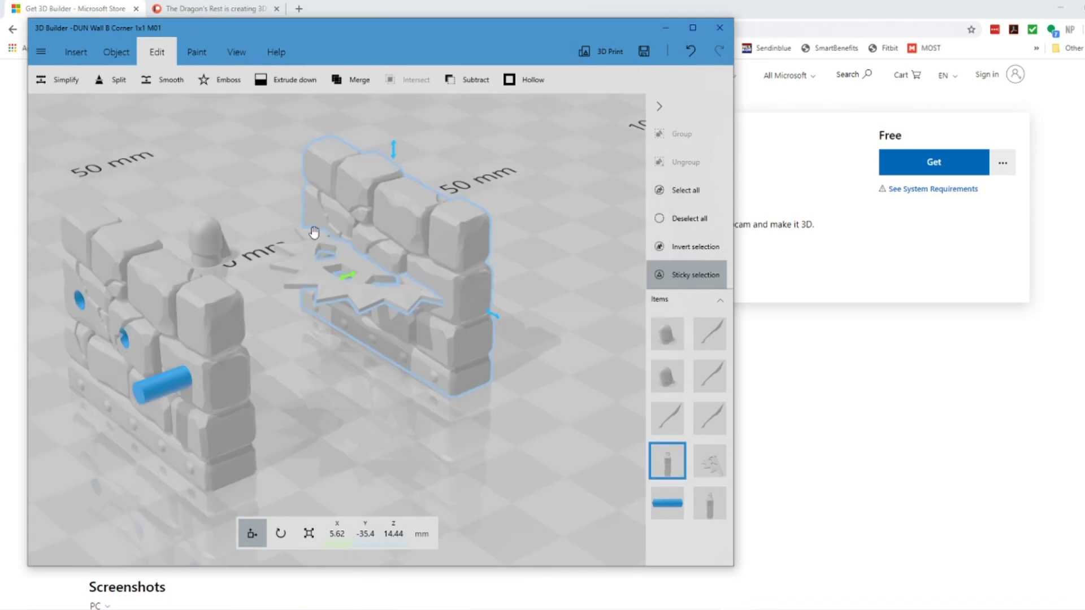
Shift the flat jagged shape through the second brick wall to about X -4.02 mm and subtract it to cut cracks
left_click(365, 290)
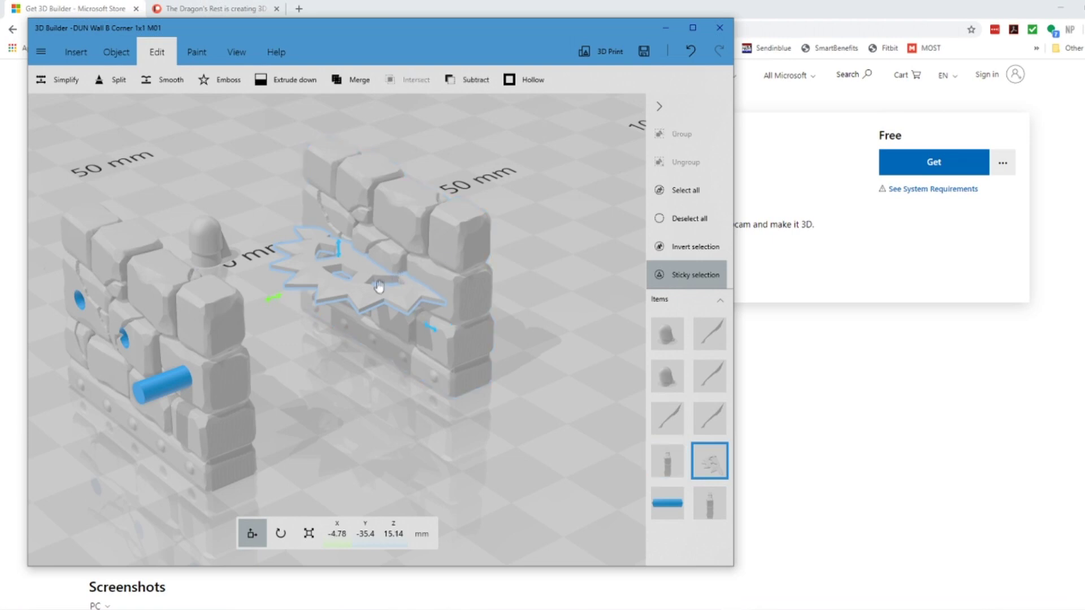
left_click(362, 296)
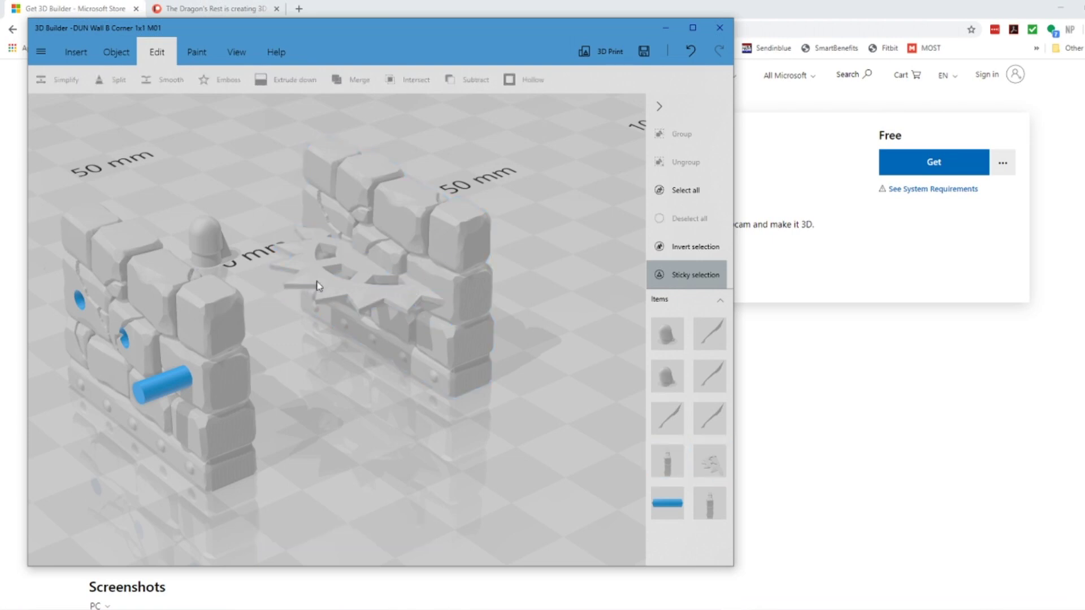
left_click(318, 286)
left_click_drag(275, 298, 283, 296)
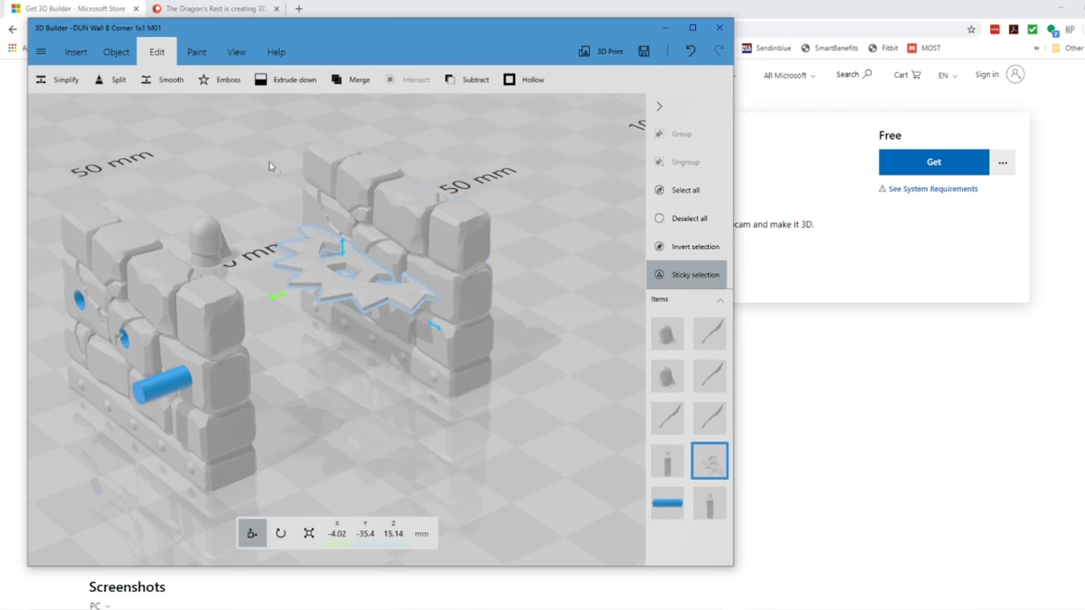
left_click(472, 80)
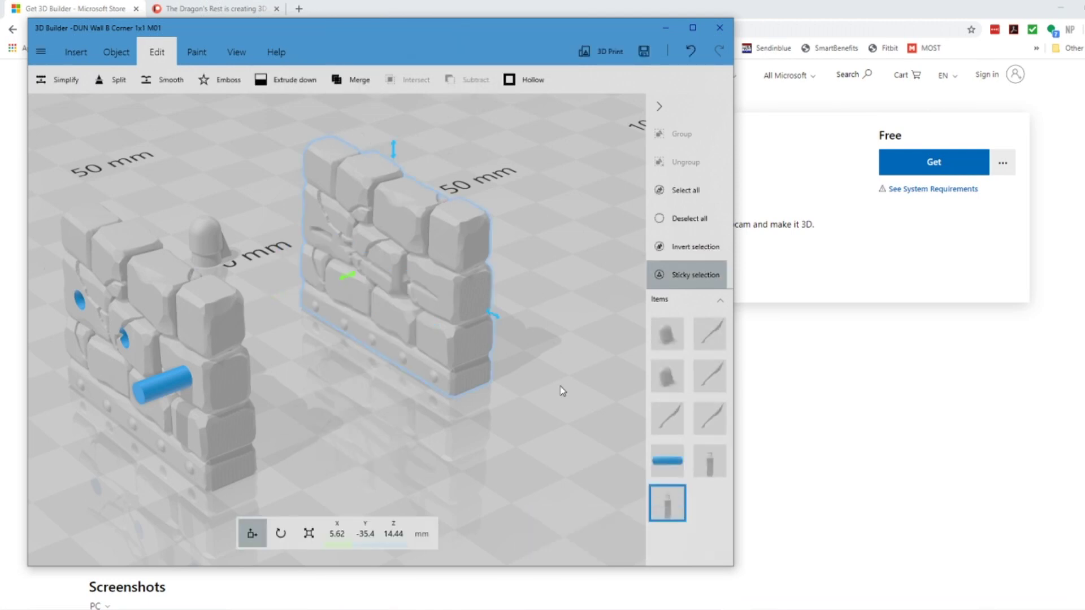
right_click_drag(443, 420, 475, 295)
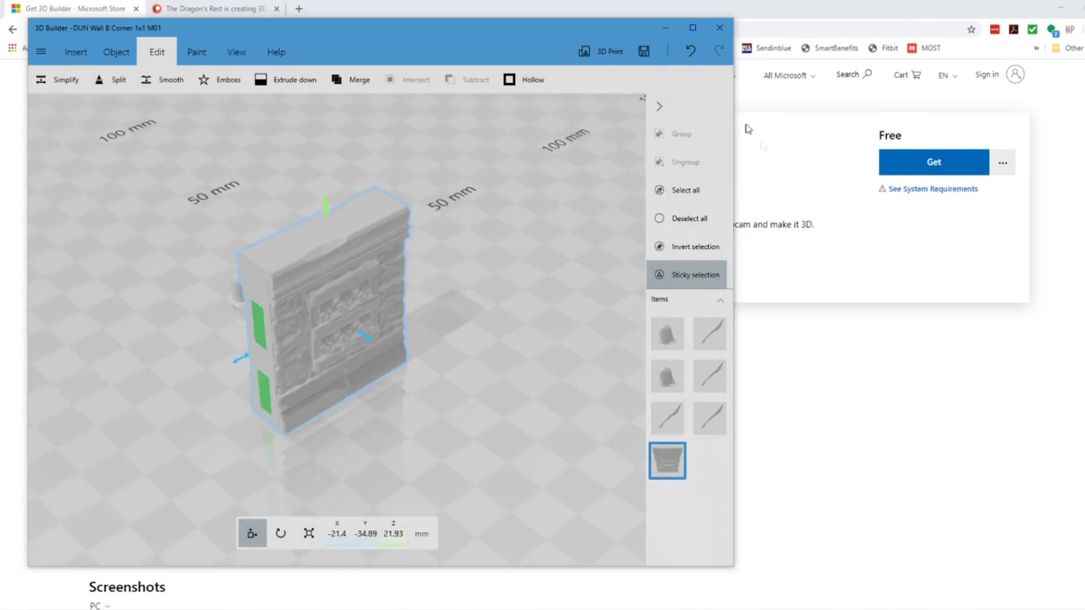
Emboss the text "GamingGeek" on the top face of the trimmed wall with planar projection and the Segoe UI font
right_click_drag(555, 203, 596, 264)
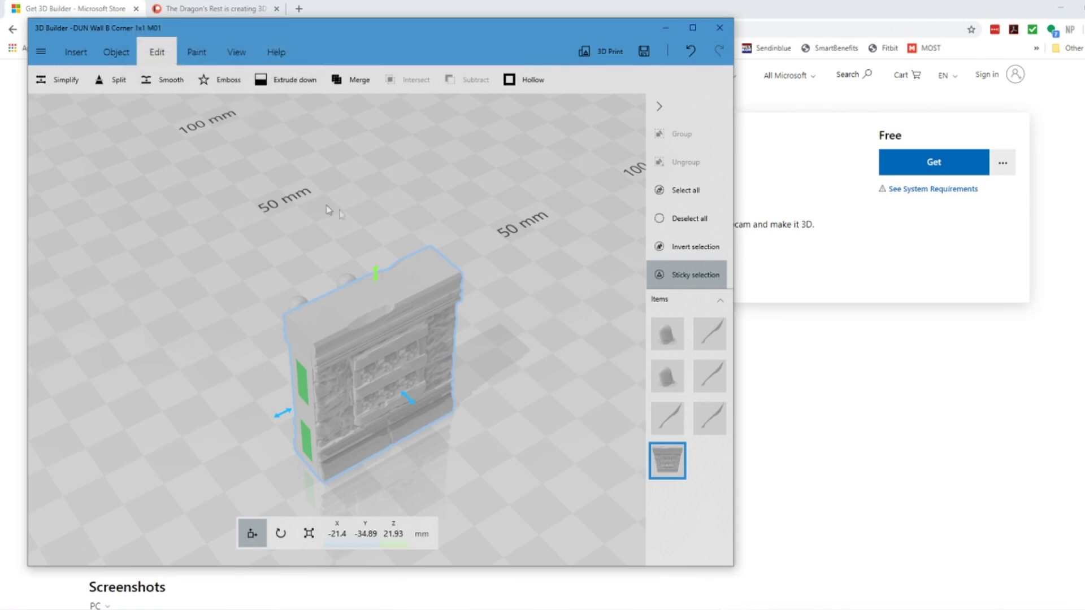
left_click(221, 79)
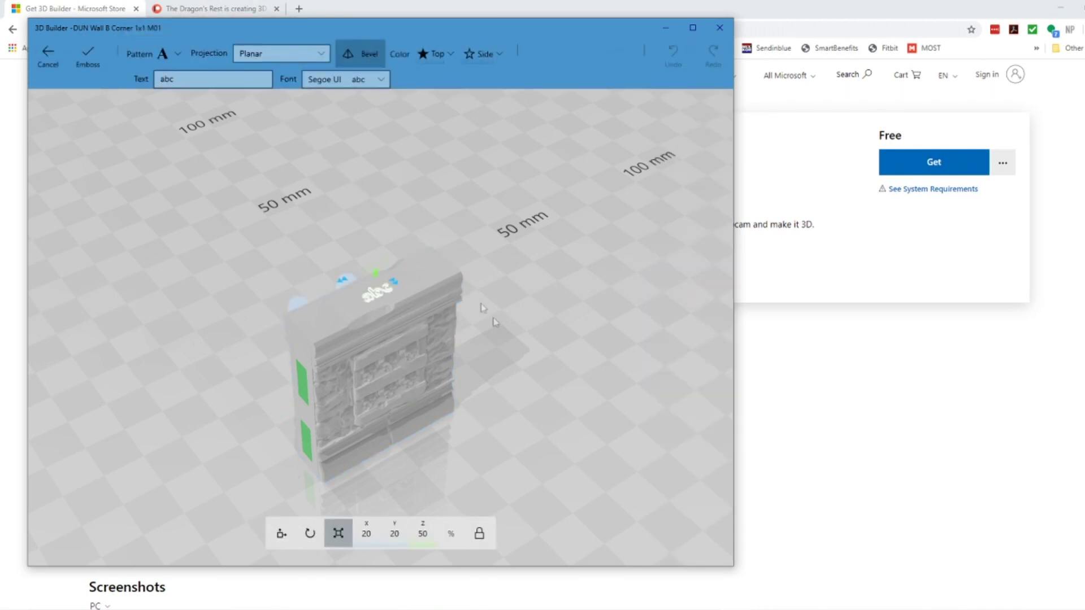
scroll(501, 363, "up", 3)
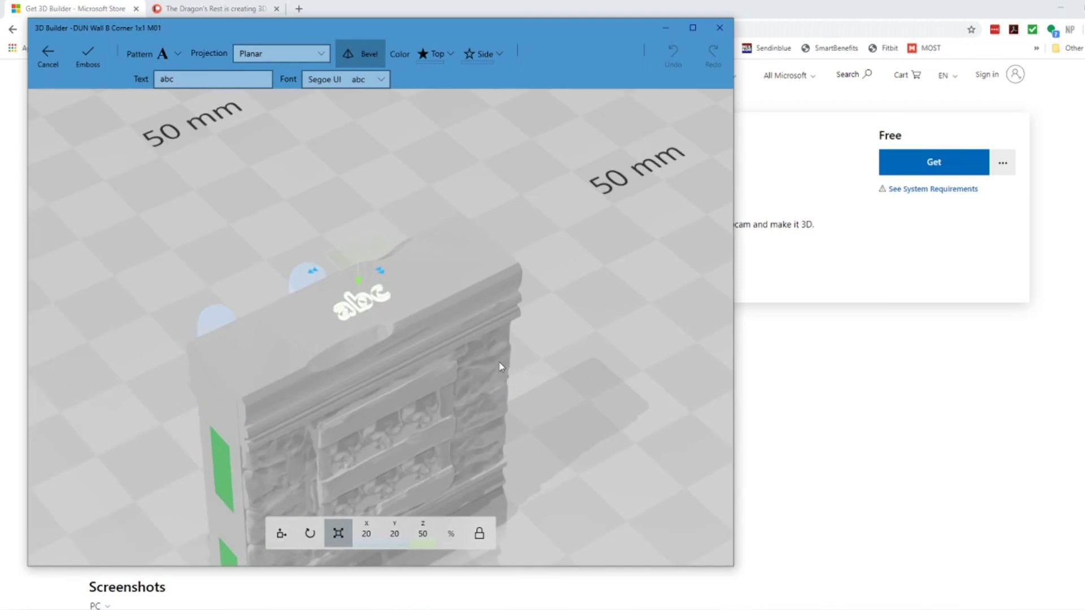
scroll(500, 364, "up", 5)
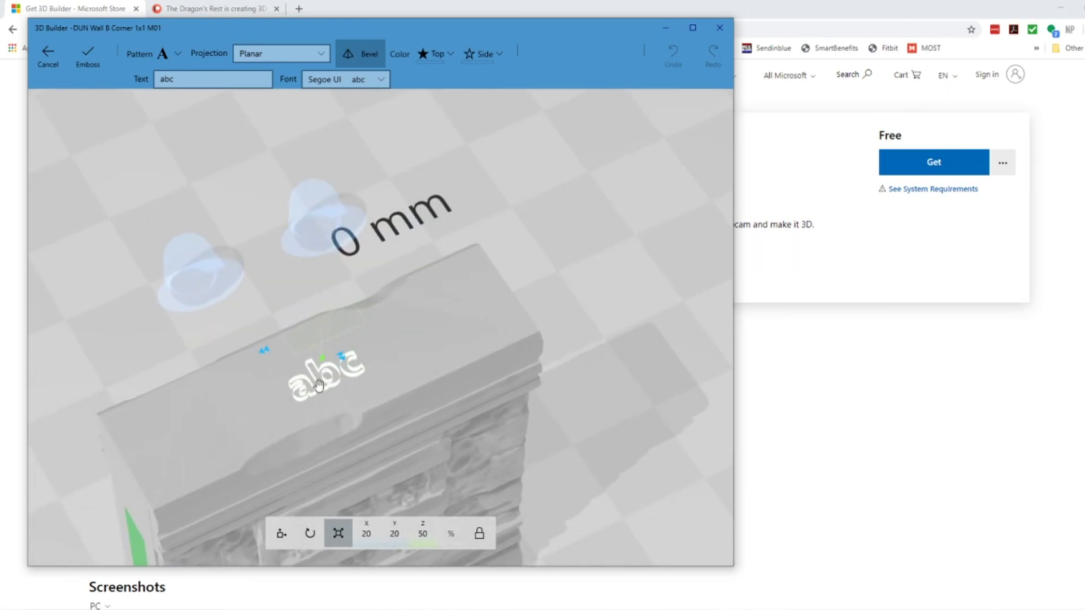
left_click(186, 82)
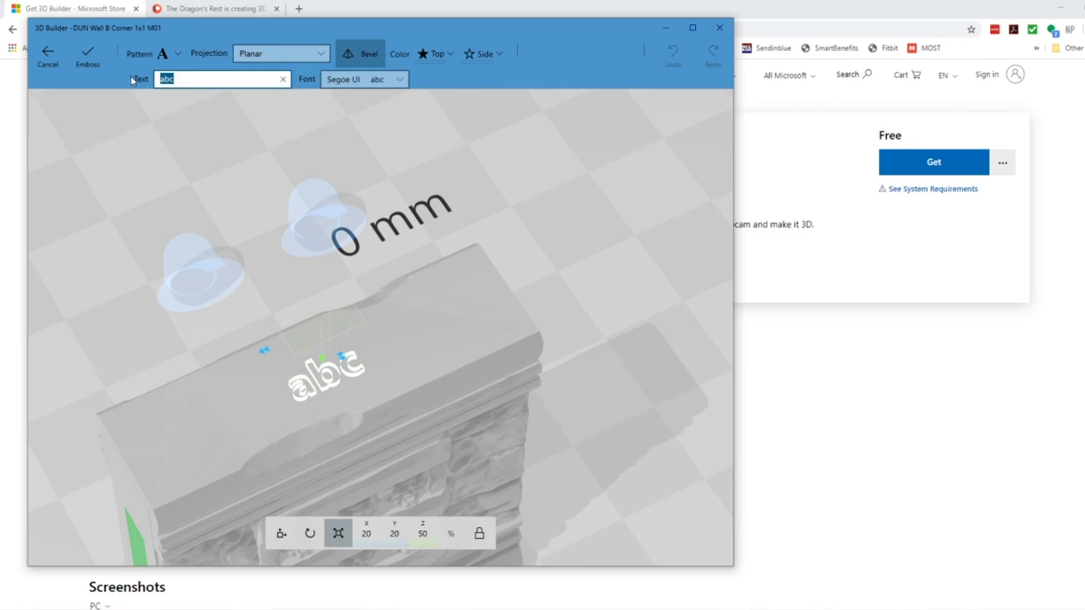
type("GamingGeek")
key("Return")
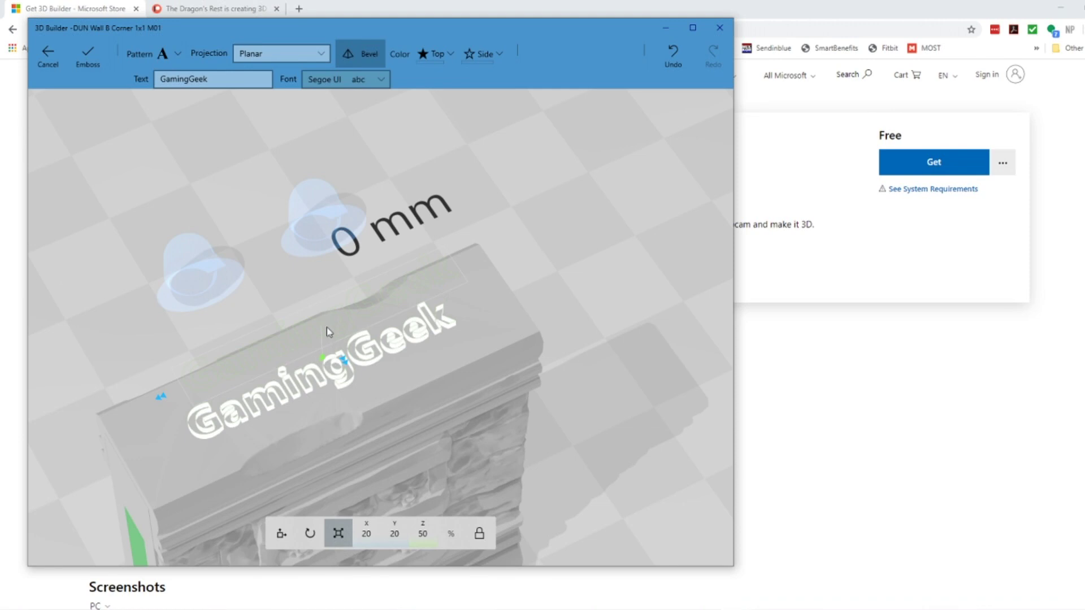
left_click_drag(308, 336, 281, 348)
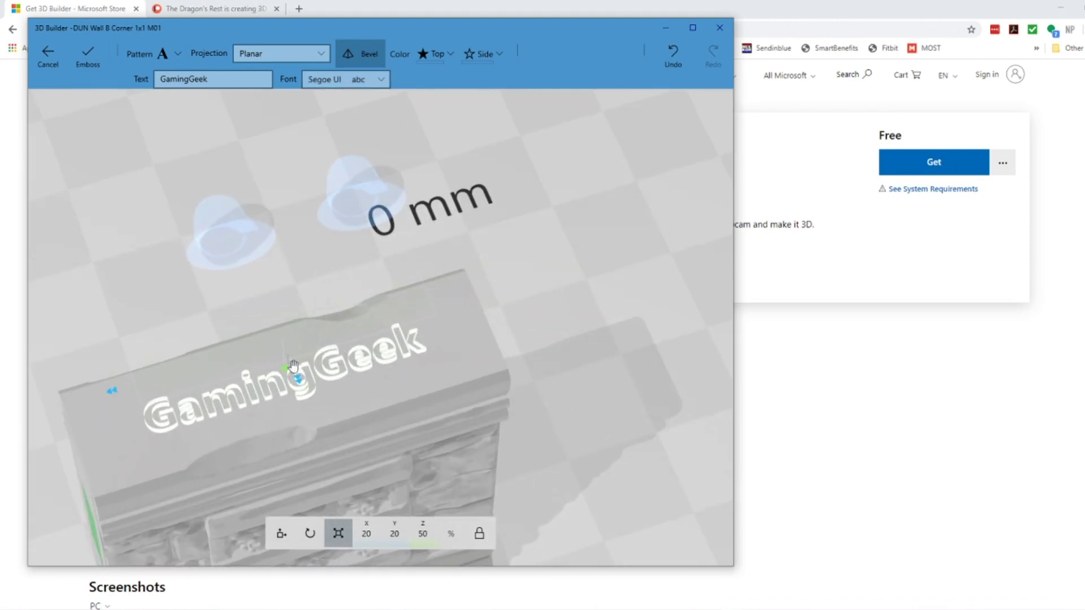
left_click(87, 62)
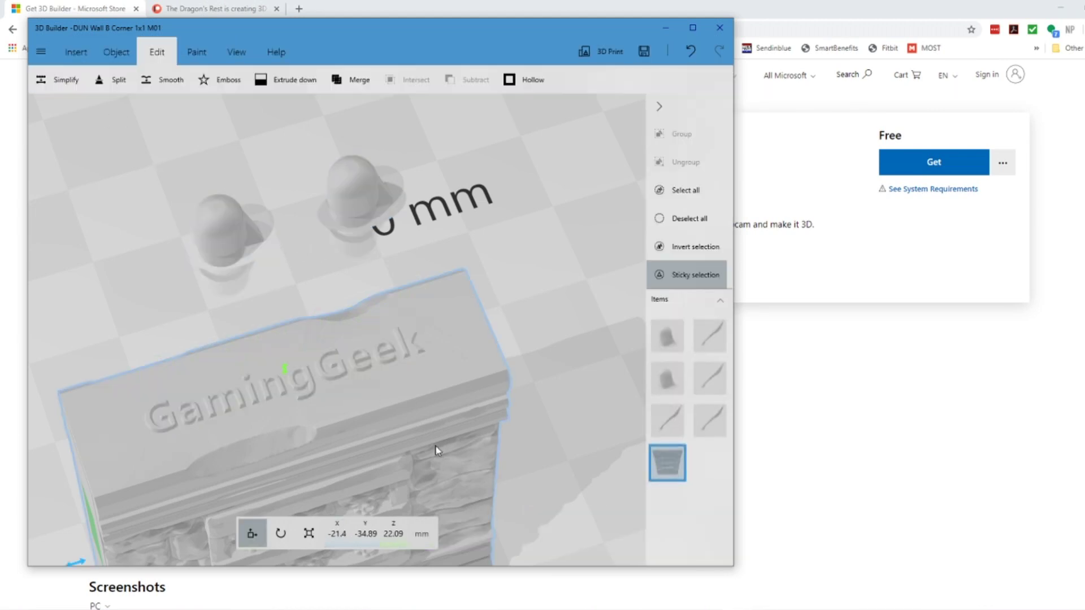
right_click_drag(358, 436, 364, 374)
mouse_move(364, 374)
left_mouse_down()
mouse_move(359, 317)
mouse_move(381, 383)
mouse_move(367, 349)
mouse_move(369, 377)
left_mouse_up()
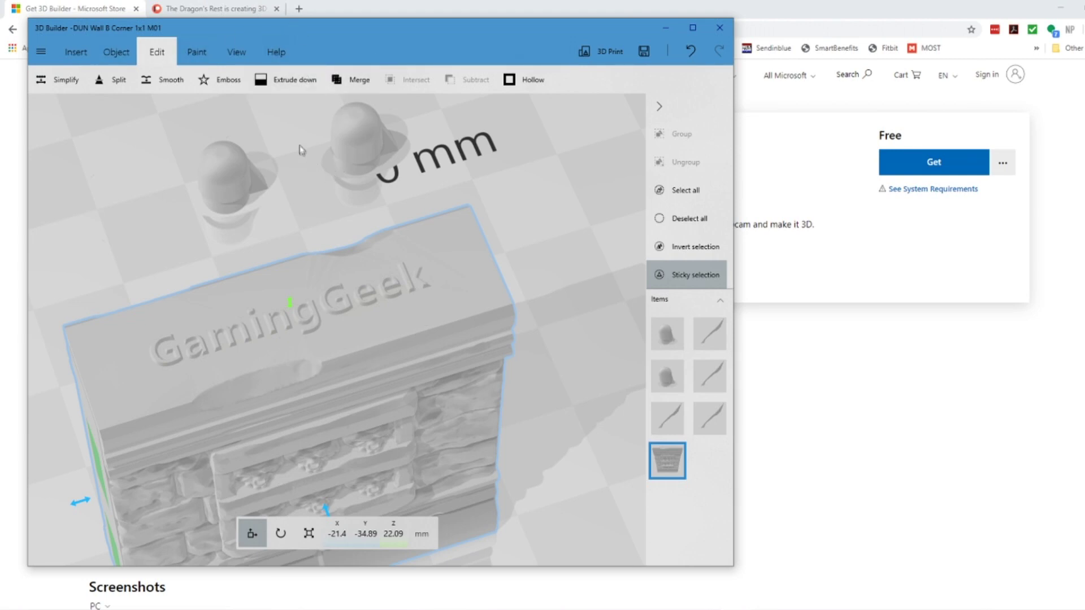
left_click(236, 52)
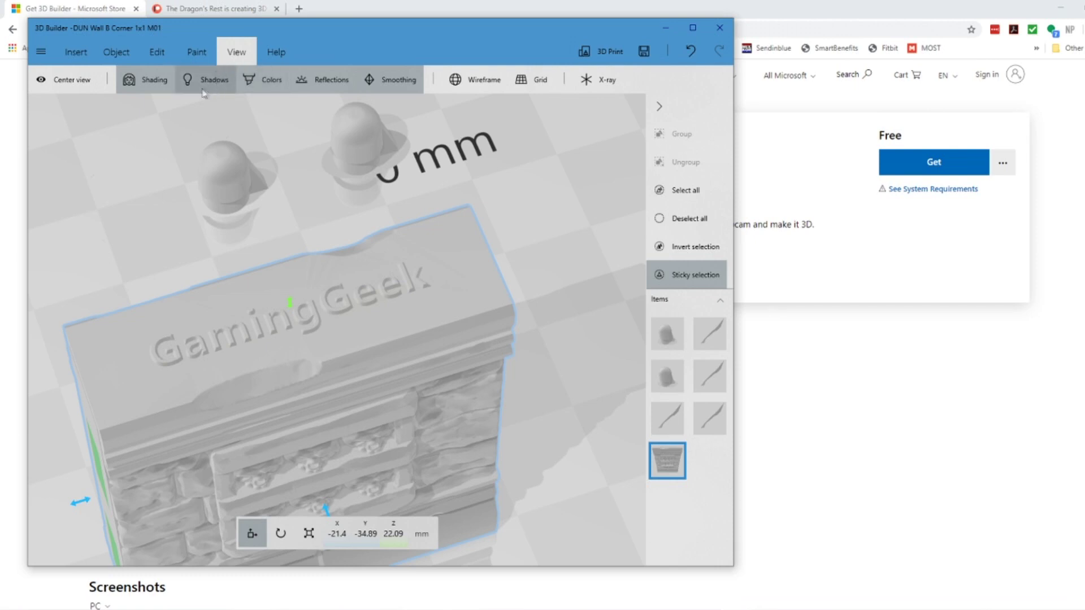
left_click(150, 55)
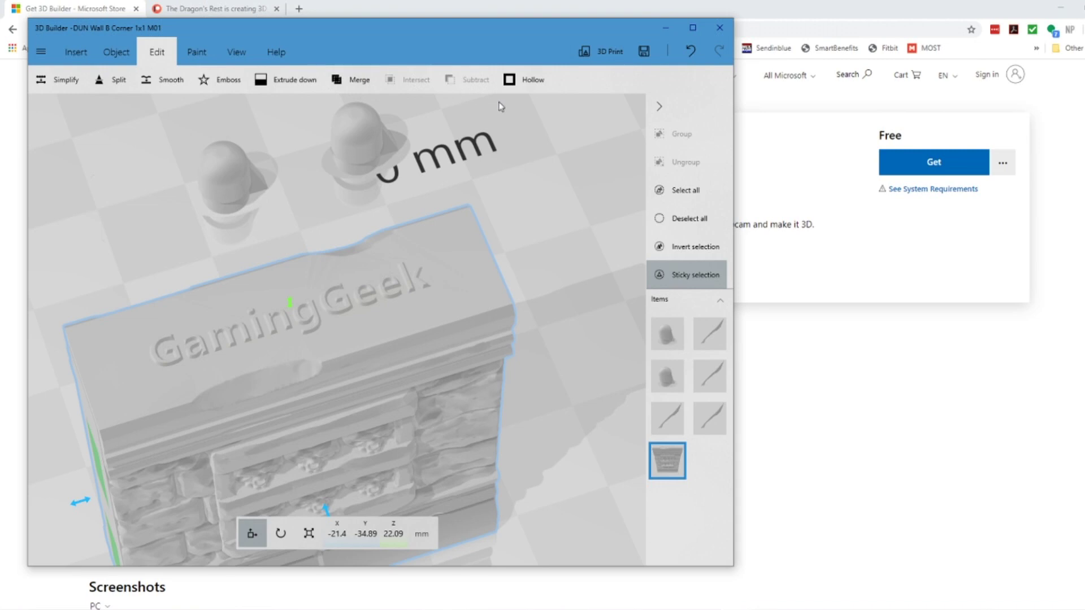
left_click(116, 52)
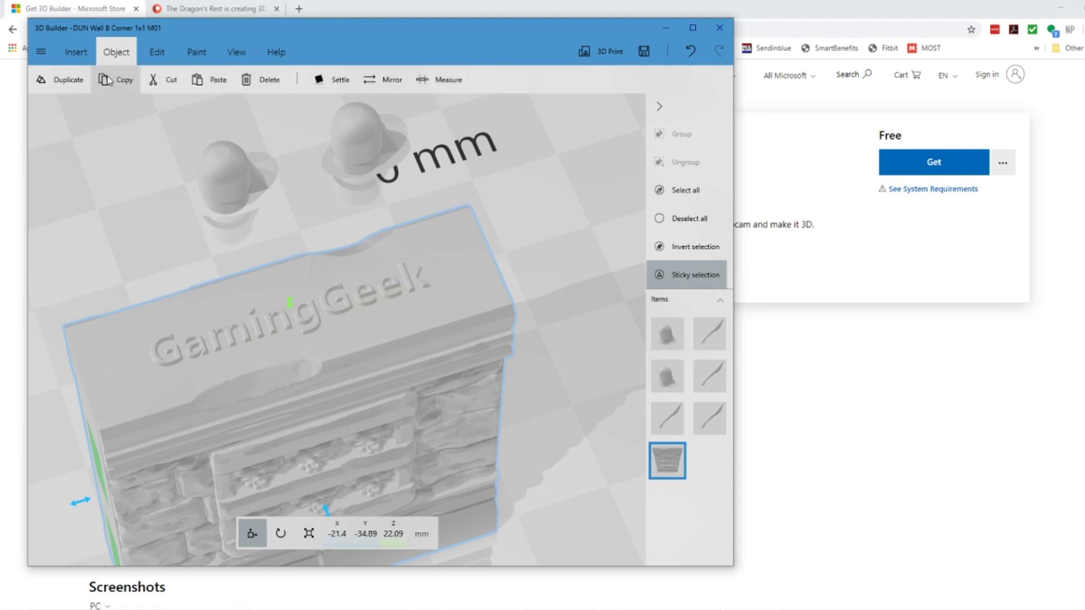
scroll(574, 346, "down", 2)
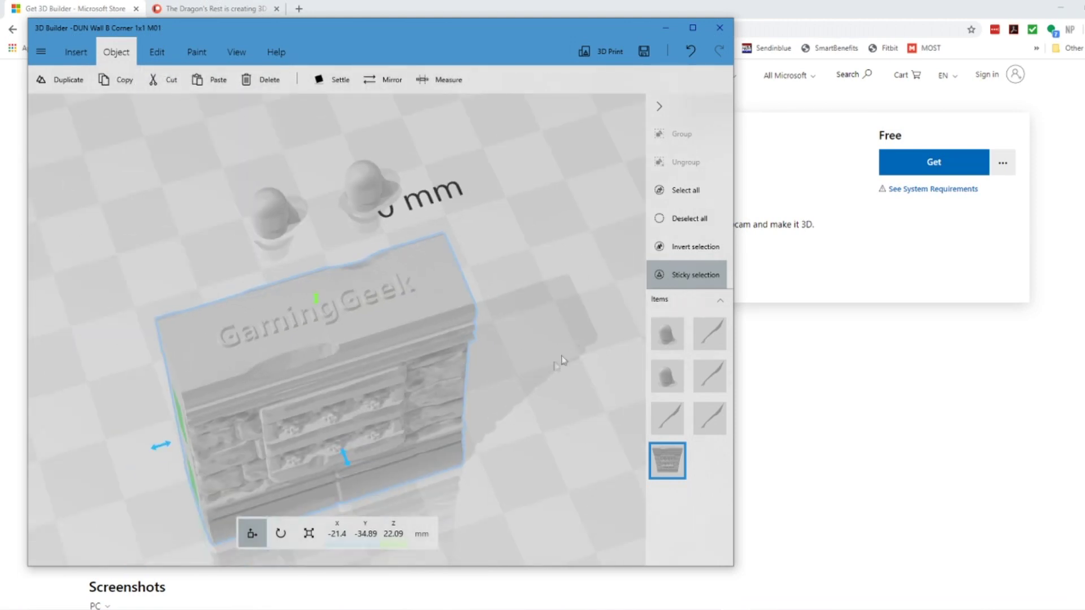